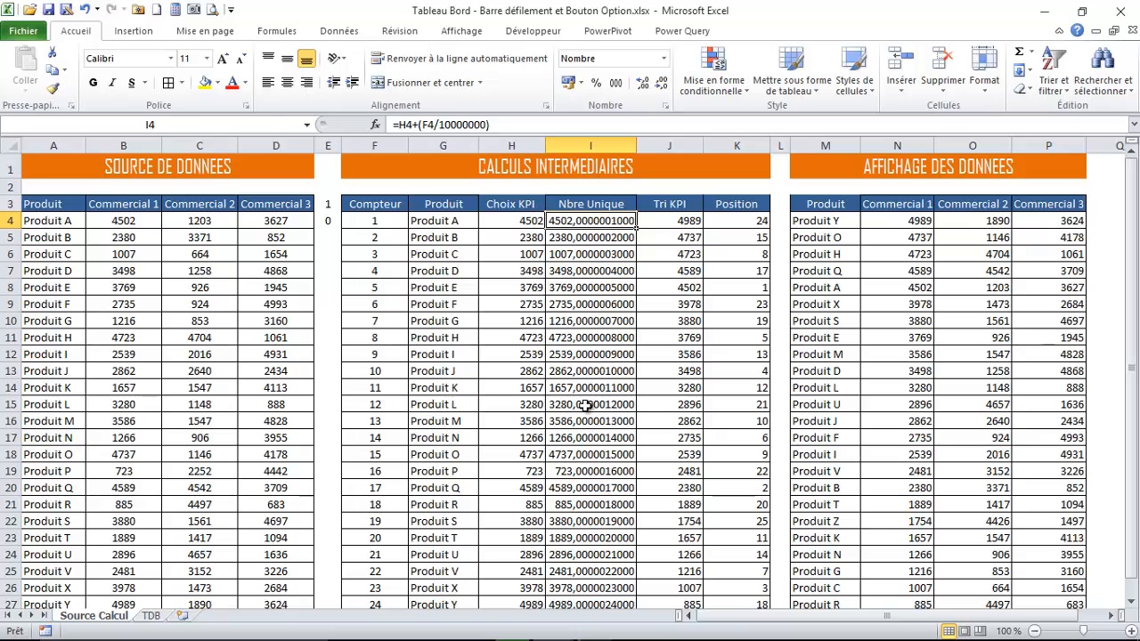
# Step: Examine the DECALER formulas in the Choix KPI cell H4 and in the display table cells N4, O4 and P4
pyautogui.click(513, 221)
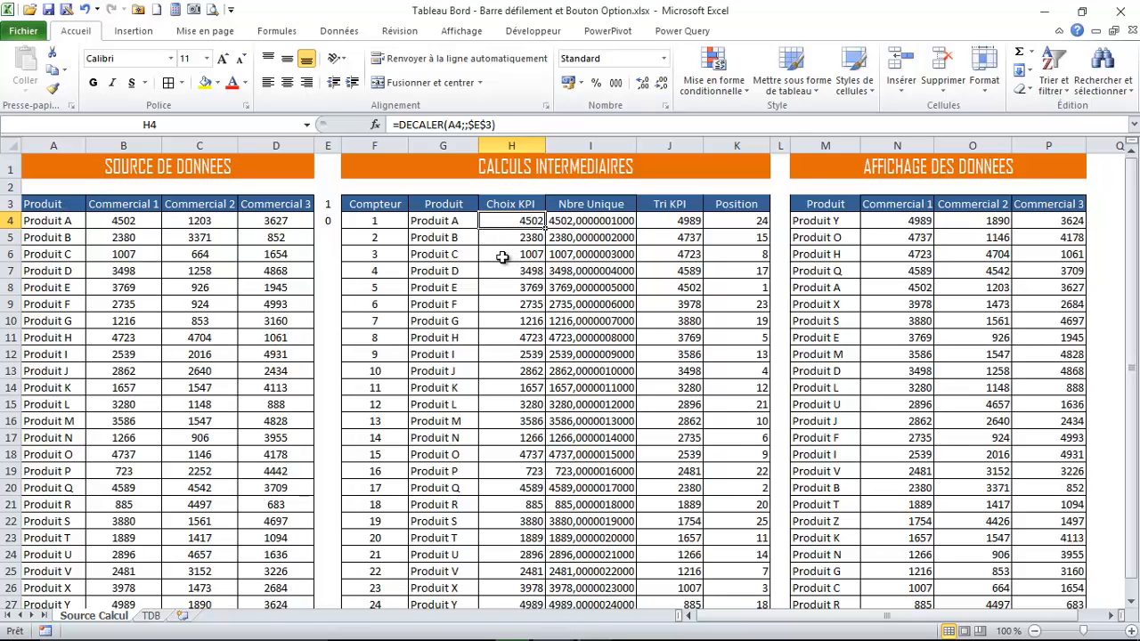
pyautogui.click(882, 234)
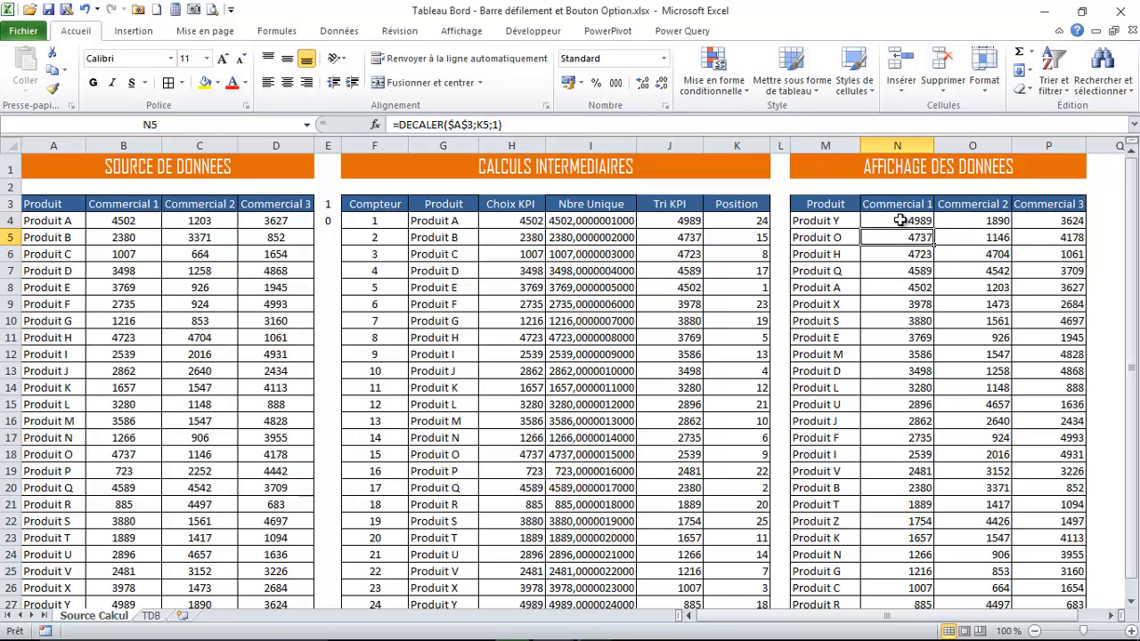
pyautogui.click(900, 220)
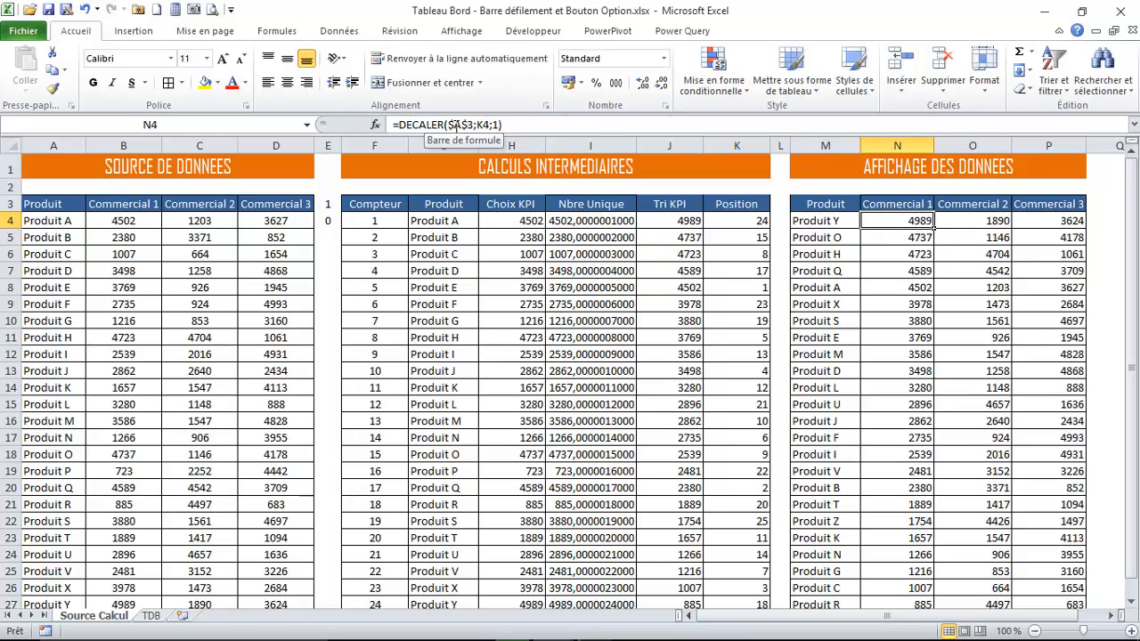
pyautogui.click(971, 224)
pyautogui.click(1042, 223)
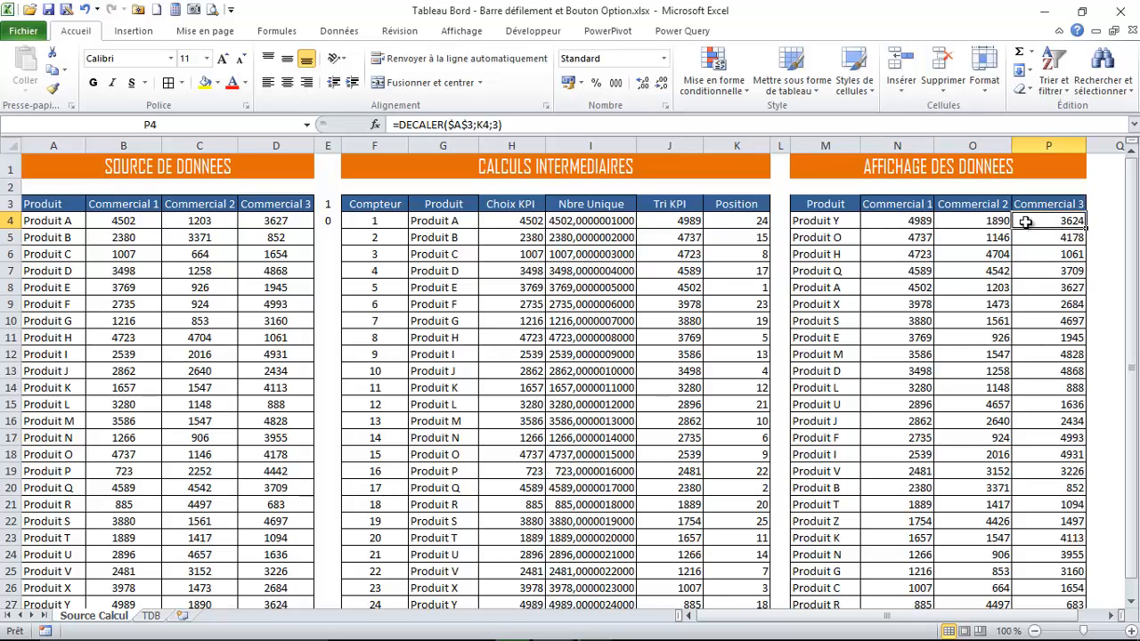
pyautogui.click(931, 222)
pyautogui.click(998, 223)
pyautogui.click(1039, 221)
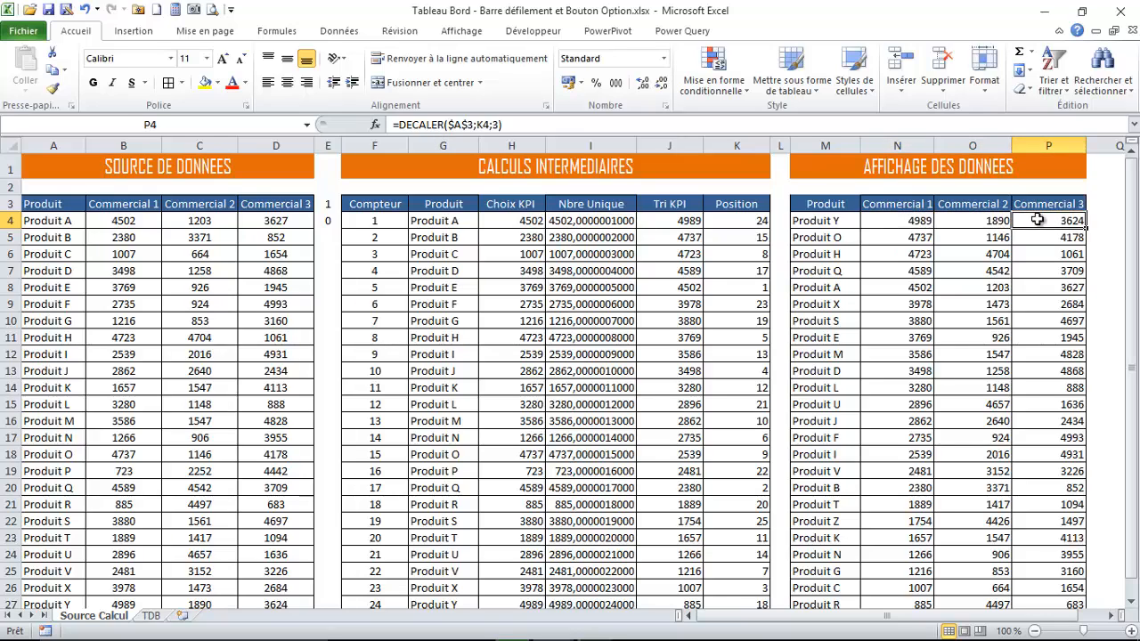
pyautogui.click(883, 220)
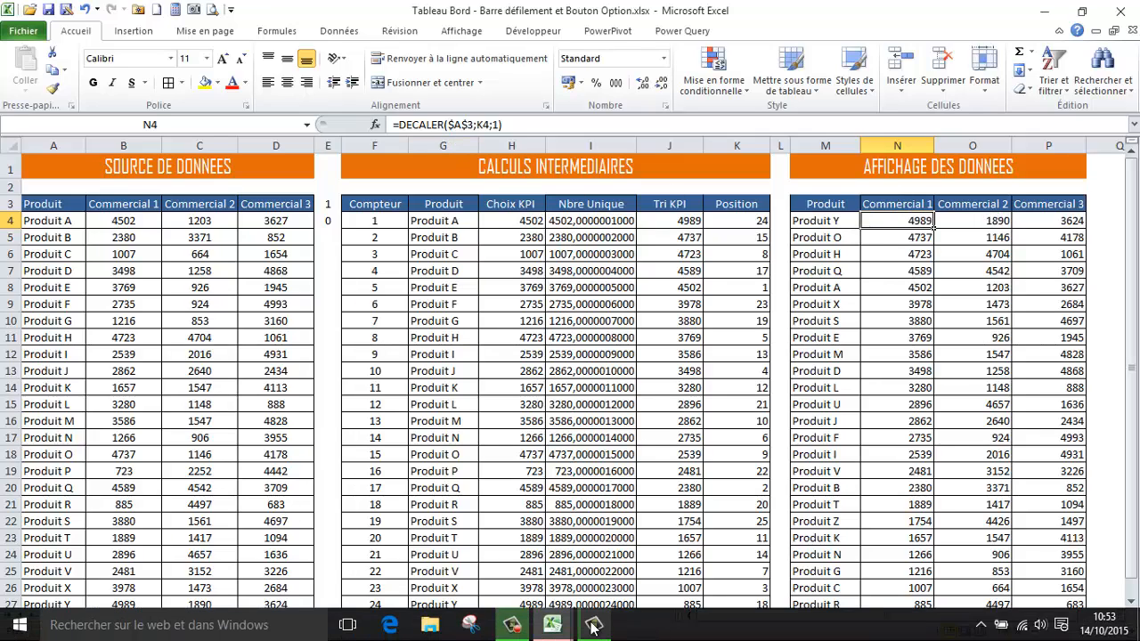
# Step: Switch to the TDB Indicateur.xlsx workbook and show its TDB sheet
pyautogui.click(561, 626)
pyautogui.click(623, 547)
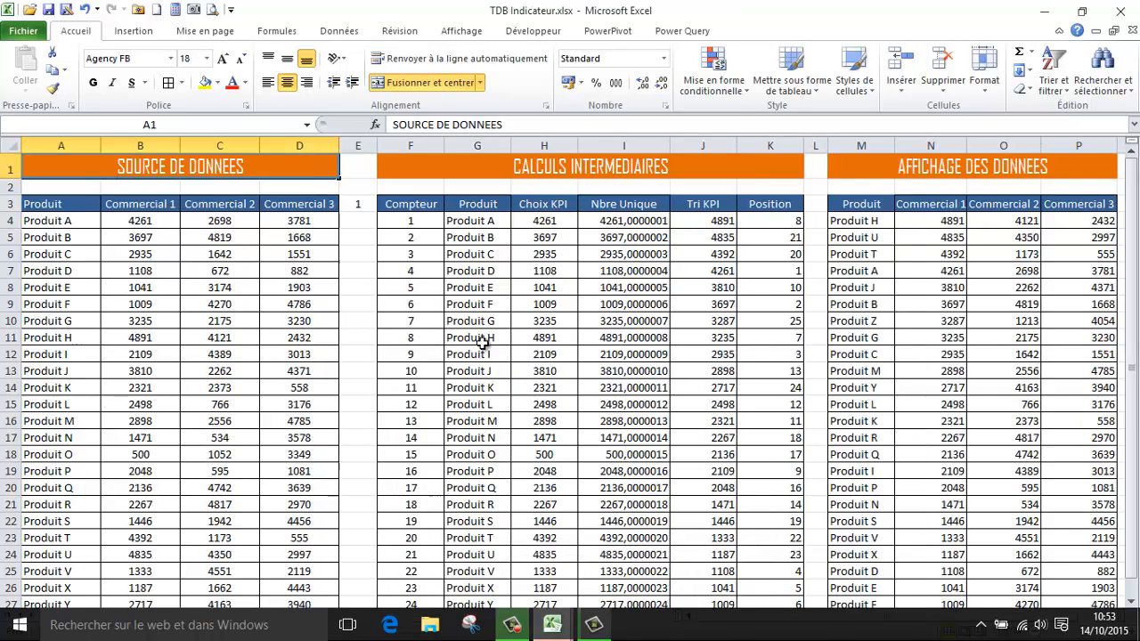
pyautogui.click(406, 337)
pyautogui.click(145, 616)
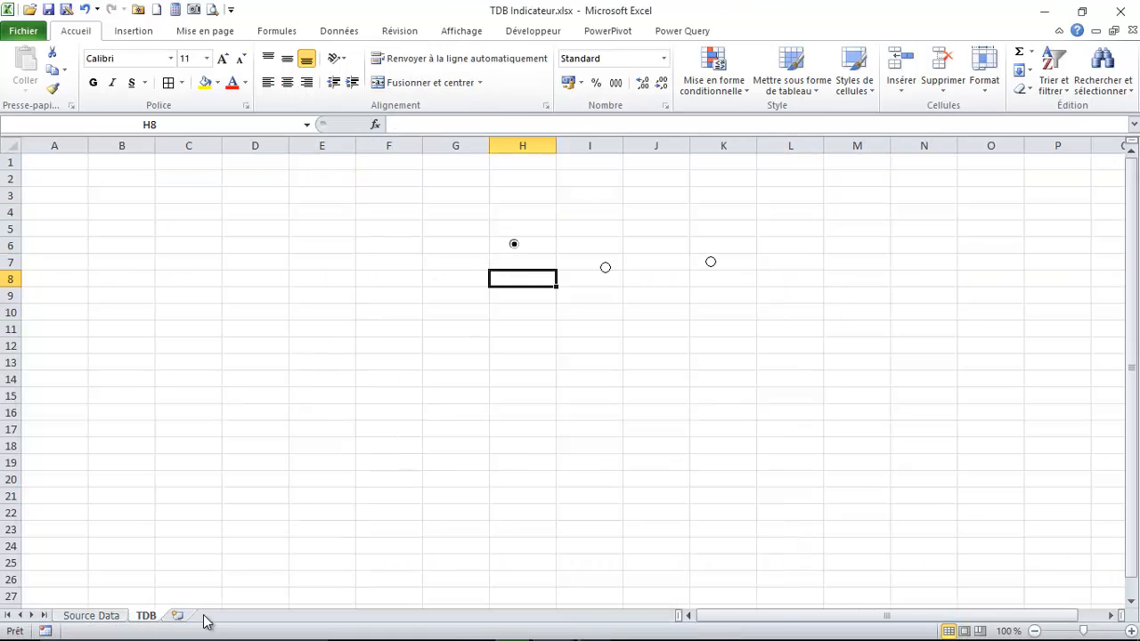
pyautogui.click(406, 413)
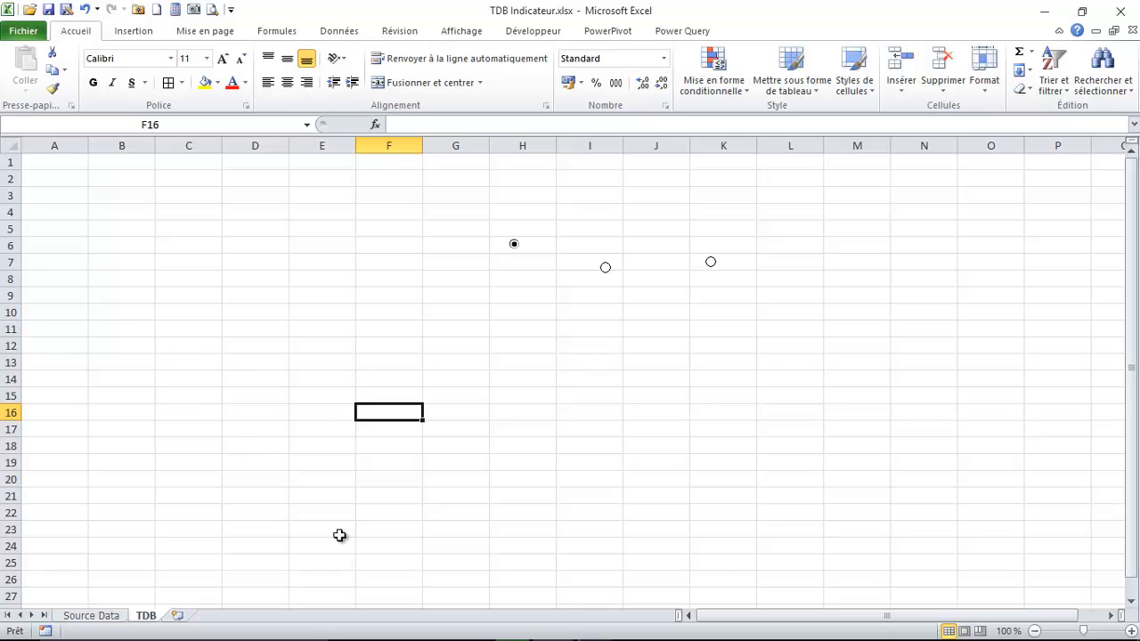
# Step: Insert a vertical scroll bar form control below the option buttons, spanning about rows 10 to 19 near columns H and I
pyautogui.moveTo(530, 635)
pyautogui.click(528, 34)
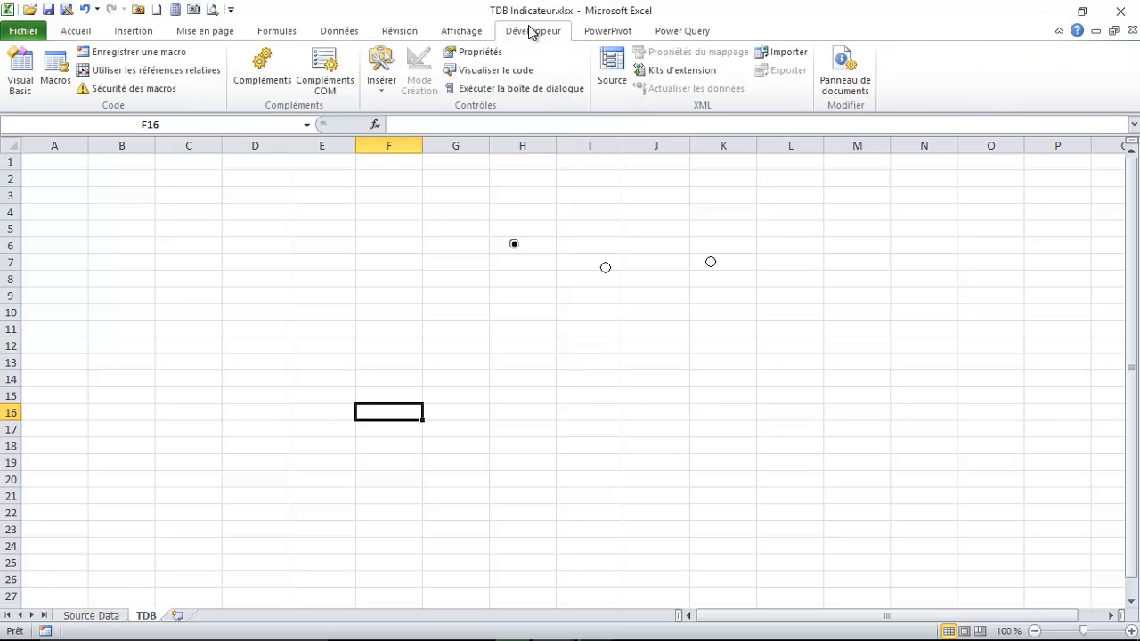
pyautogui.click(381, 89)
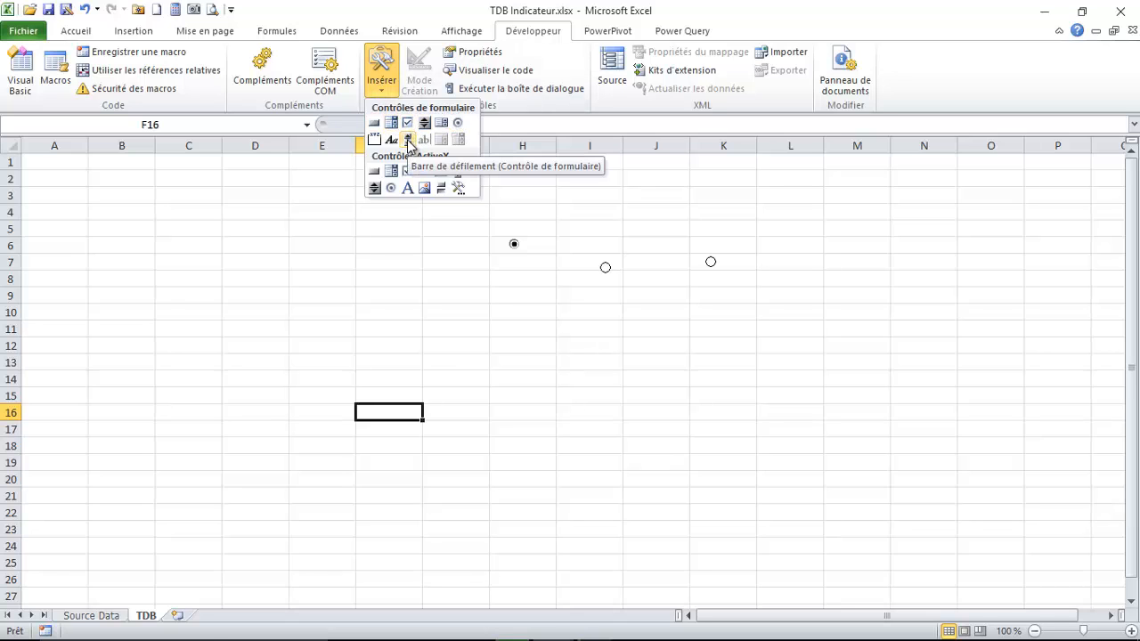
pyautogui.click(408, 140)
pyautogui.moveTo(601, 304); pyautogui.dragTo(634, 458)
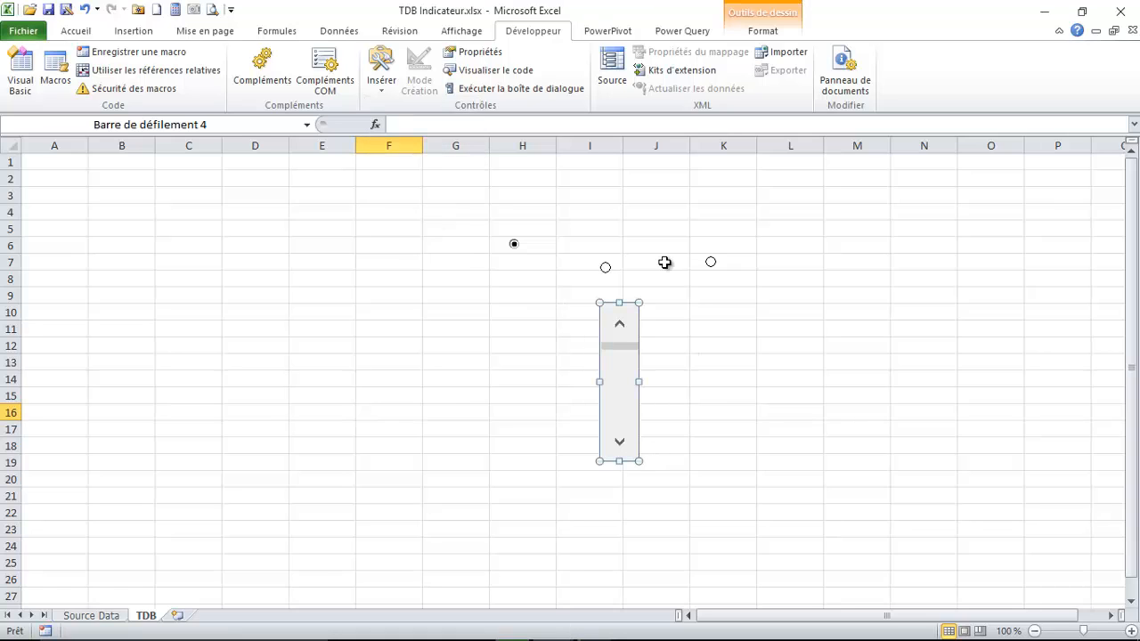
pyautogui.moveTo(629, 304); pyautogui.dragTo(580, 302)
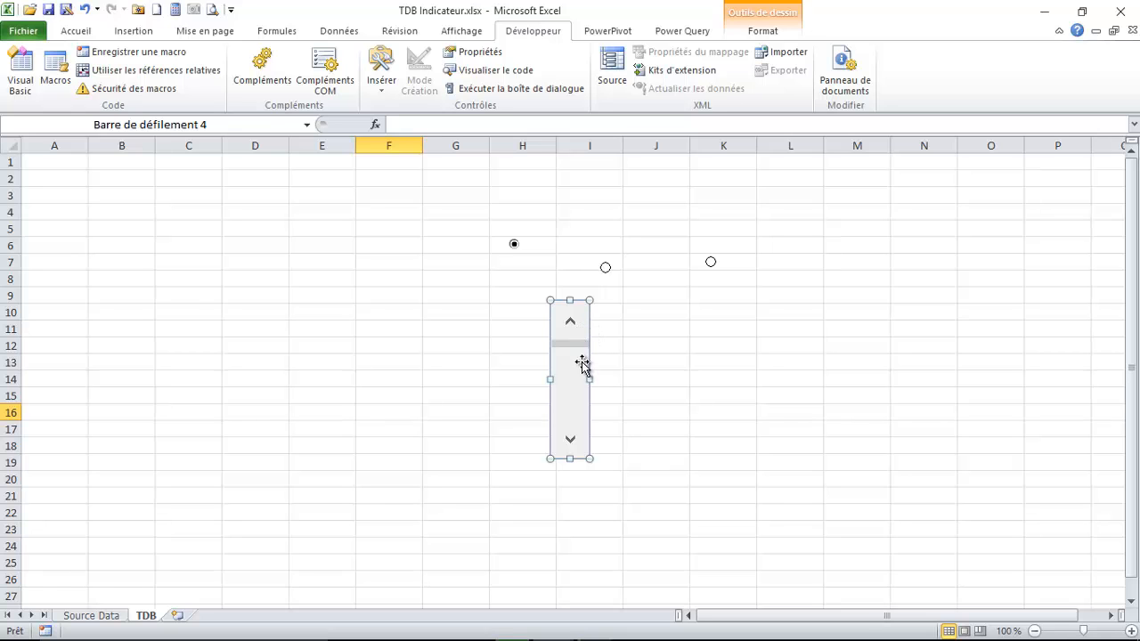
# Step: Adjust the scroll bar's maximum value and link the control to cell $E$4 of the Source Data sheet
pyautogui.rightClick(588, 415)
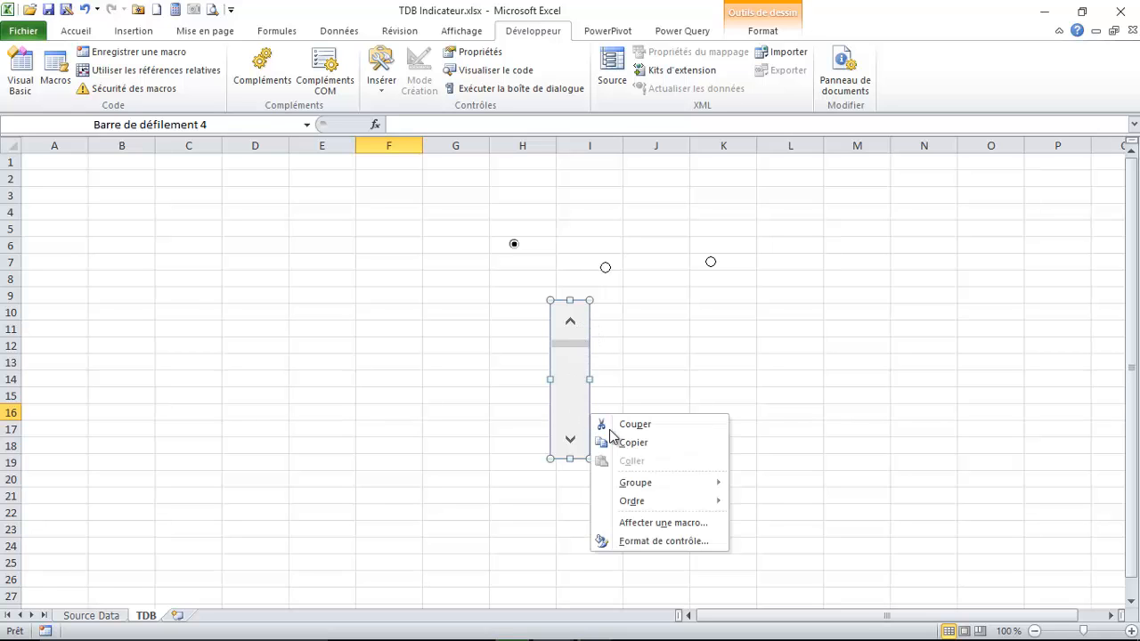
pyautogui.click(666, 541)
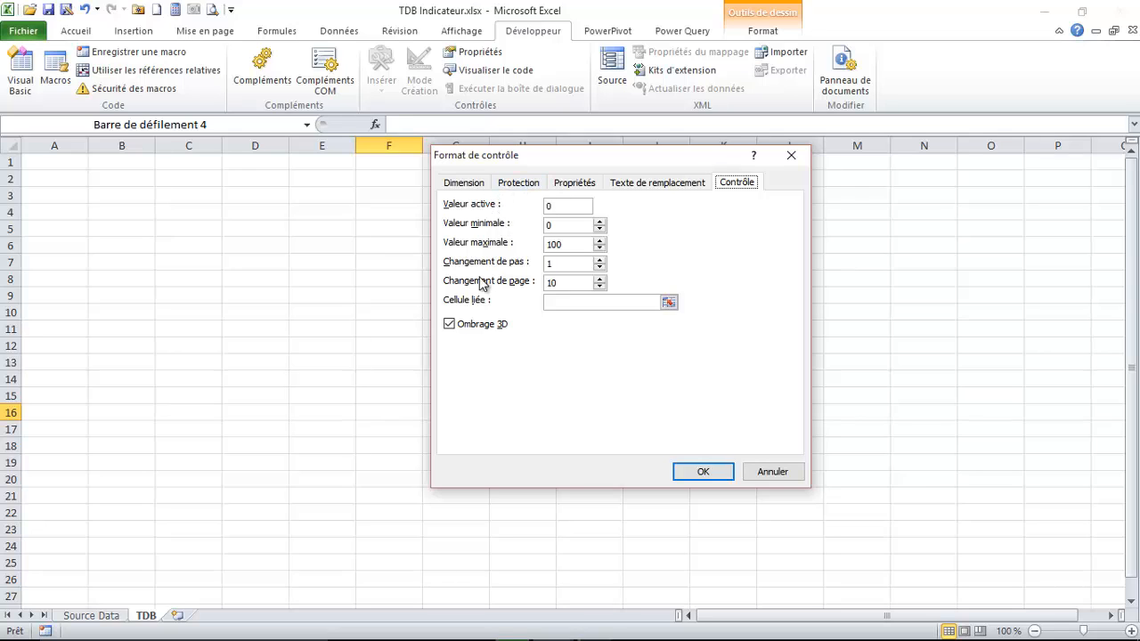
pyautogui.click(576, 243)
pyautogui.click(668, 302)
pyautogui.click(97, 615)
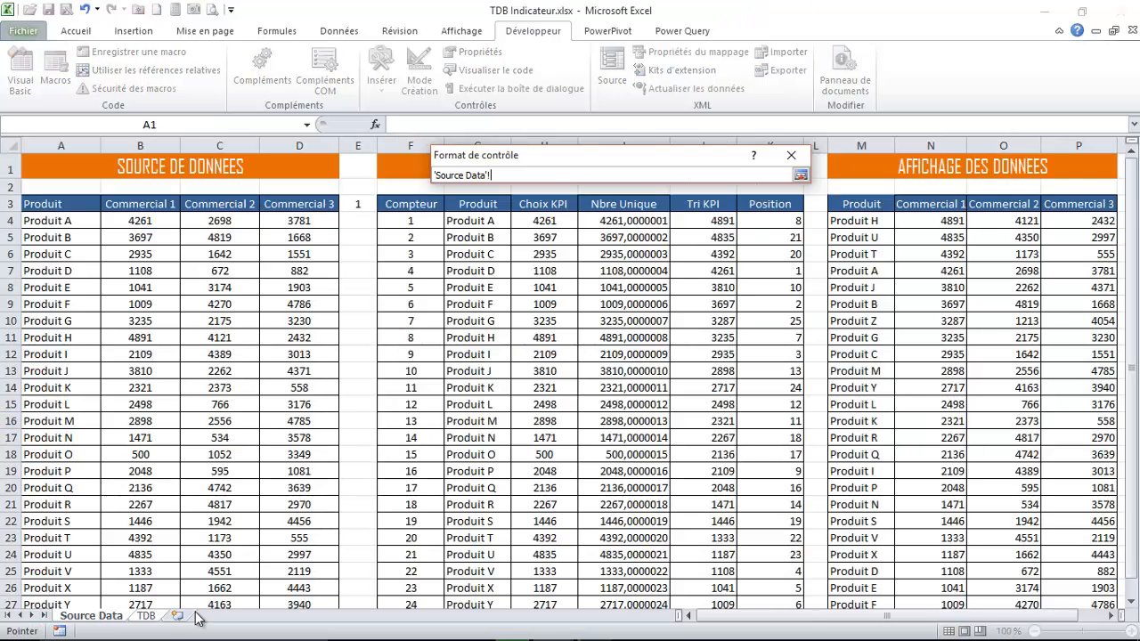
pyautogui.click(364, 218)
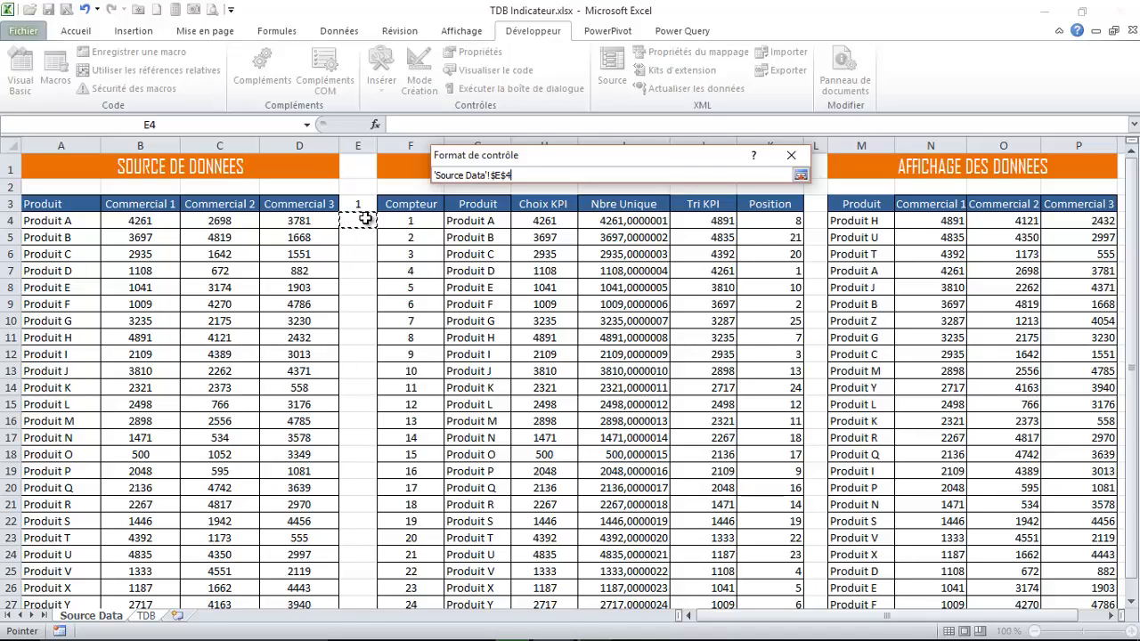
pyautogui.press('Return')
pyautogui.click(700, 471)
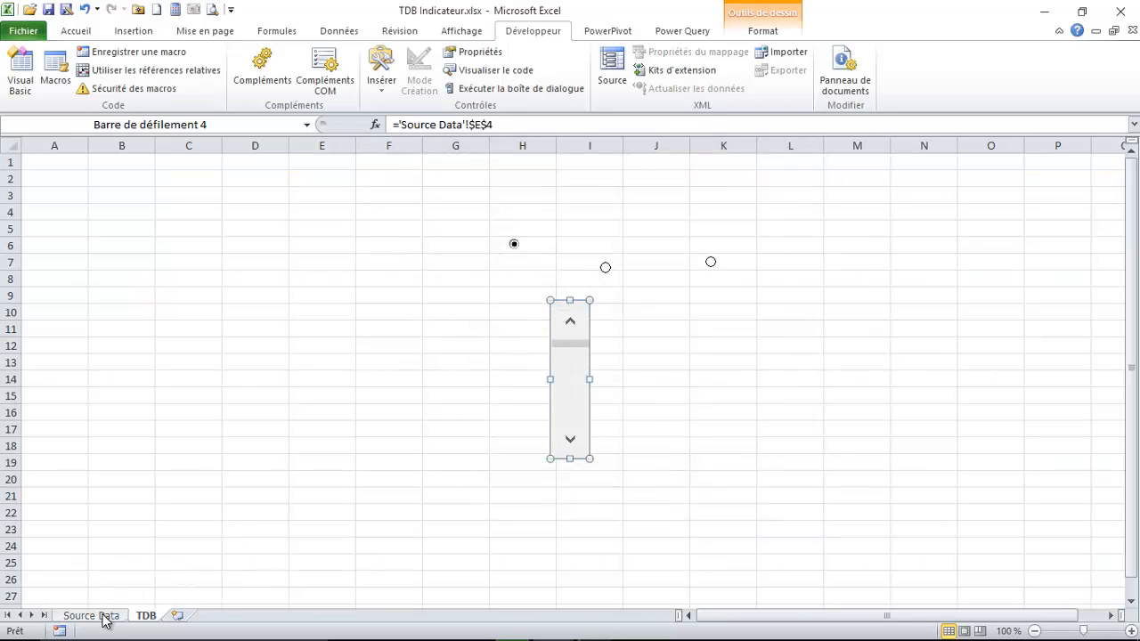
# Step: Deselect the scroll bar and test it by stepping its value downward along the bar
pyautogui.click(447, 443)
pyautogui.click(562, 440)
pyautogui.click(562, 440)
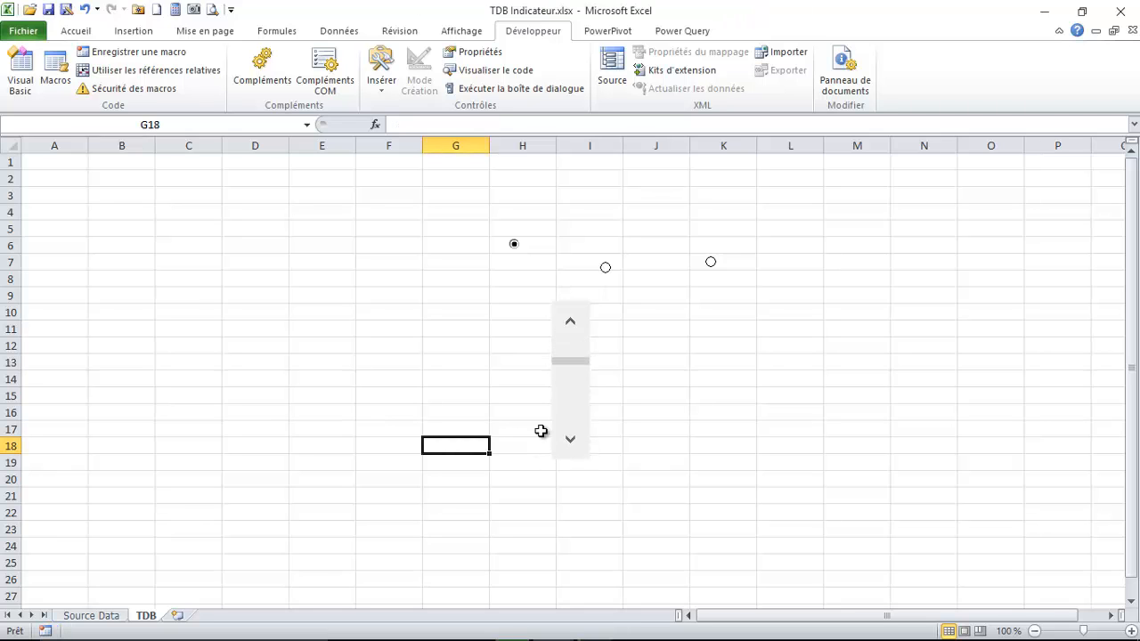
# Step: Center the scroll bar's linked cell E4 horizontally on the Source Data sheet
pyautogui.click(102, 615)
pyautogui.click(369, 224)
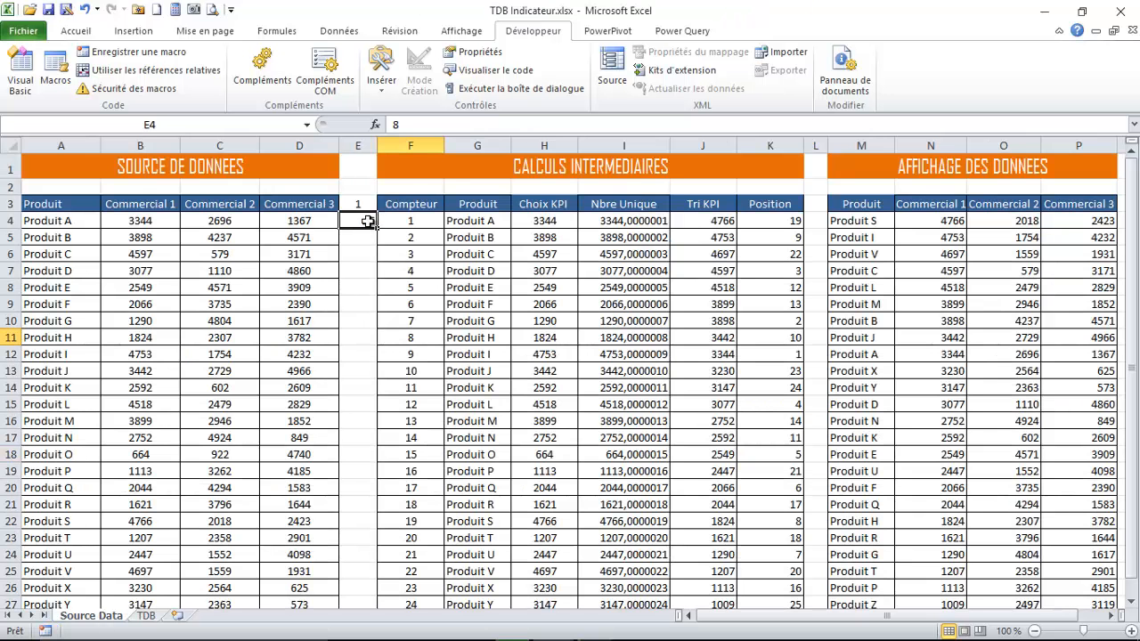
pyautogui.click(76, 30)
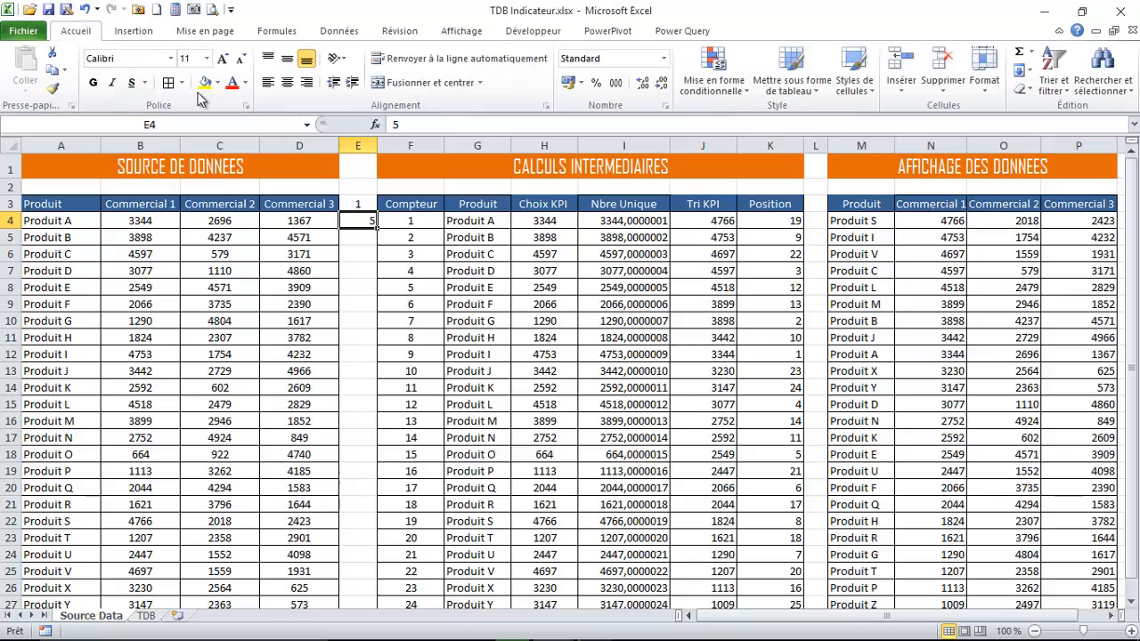
pyautogui.click(287, 82)
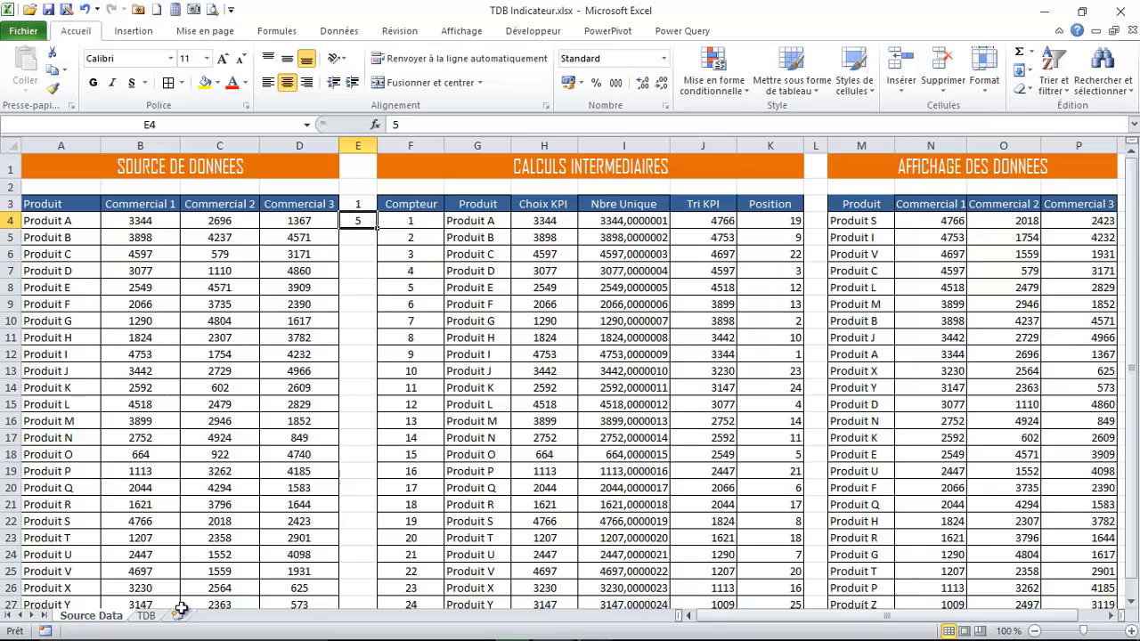
# Step: Advance the scroll bar on the TDB sheet to 10, check linked cell E4 on Source Data, and return to TDB
pyautogui.click(153, 613)
pyautogui.click(569, 440)
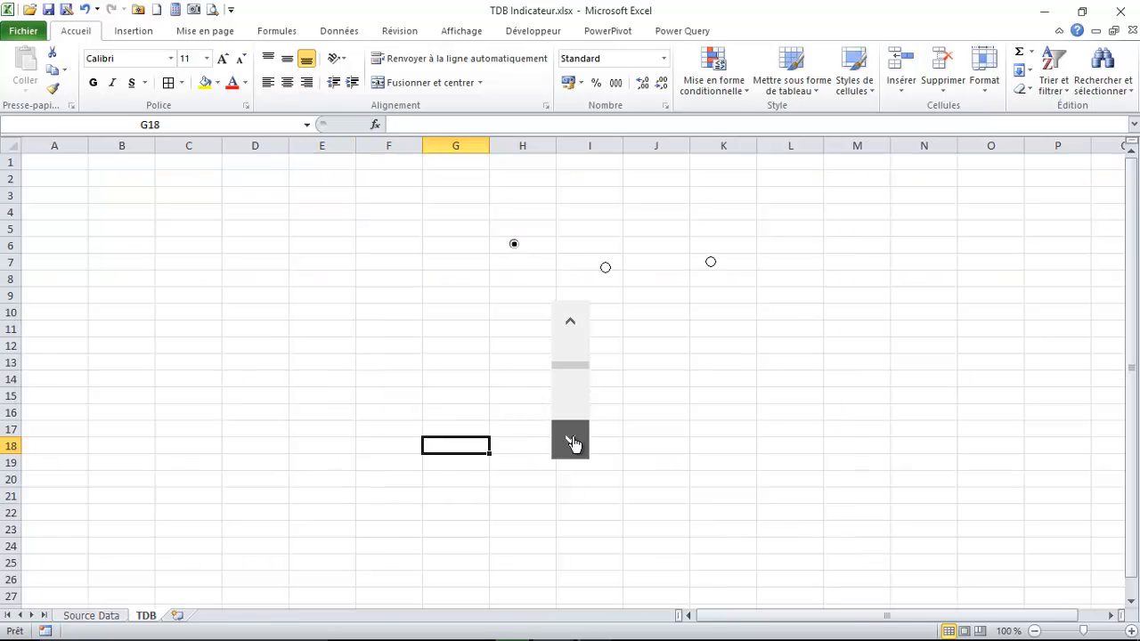
pyautogui.click(95, 615)
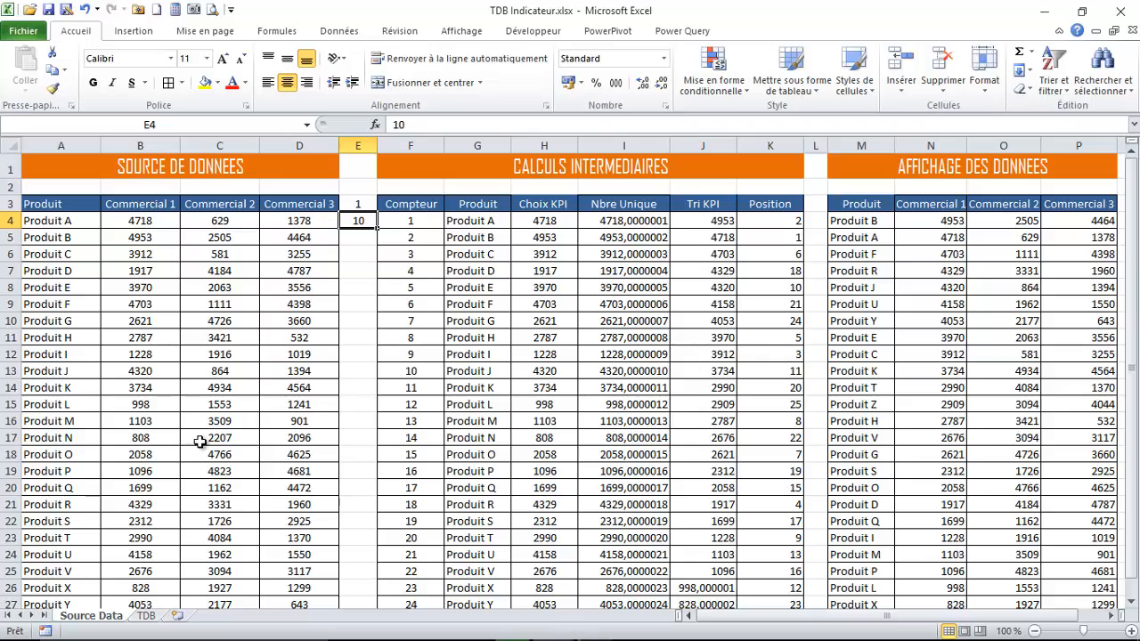
pyautogui.click(145, 616)
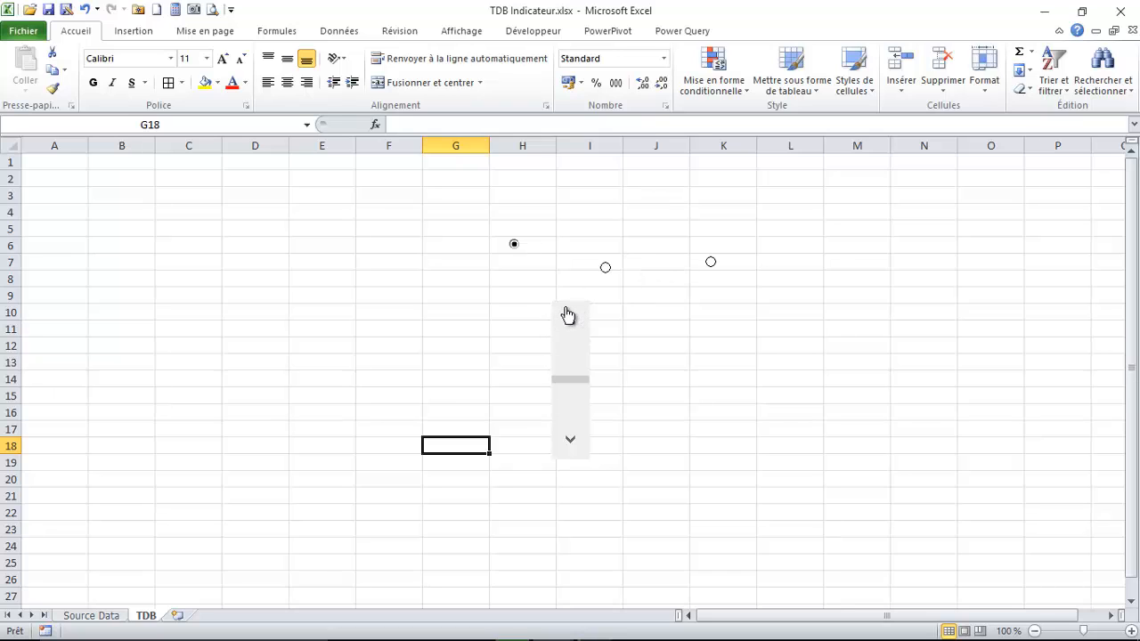
# Step: Copy the header range C3:F3, Produits to Commercial 3, from the TDB sheet of Tableau Bord - Barre défilement et Bouton Option.xlsx
pyautogui.moveTo(275, 619)
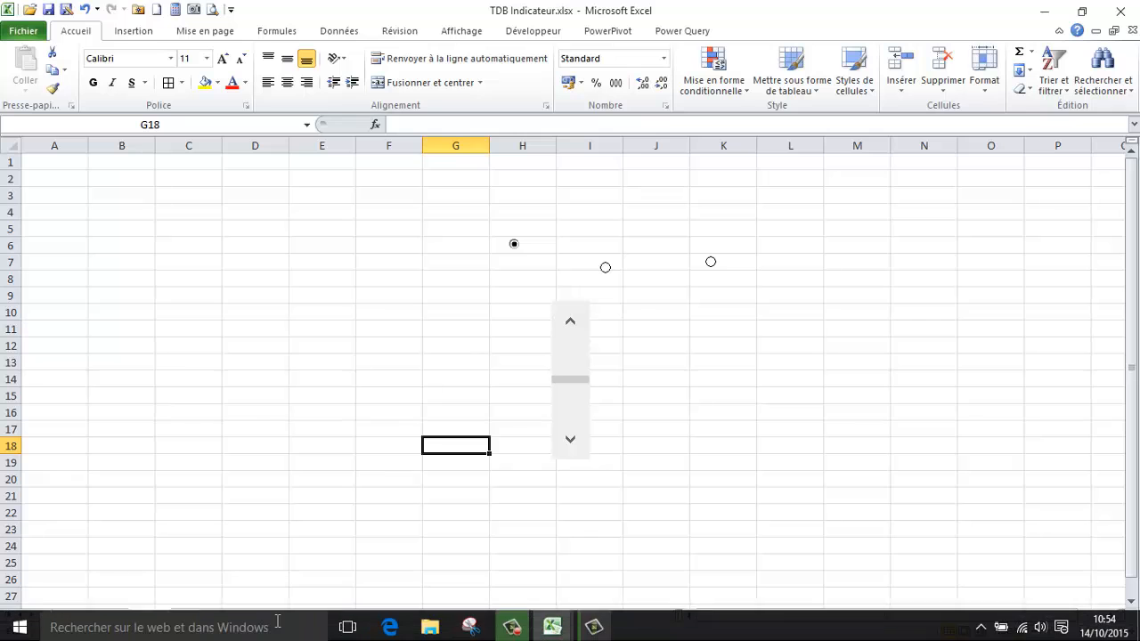
pyautogui.moveTo(552, 625)
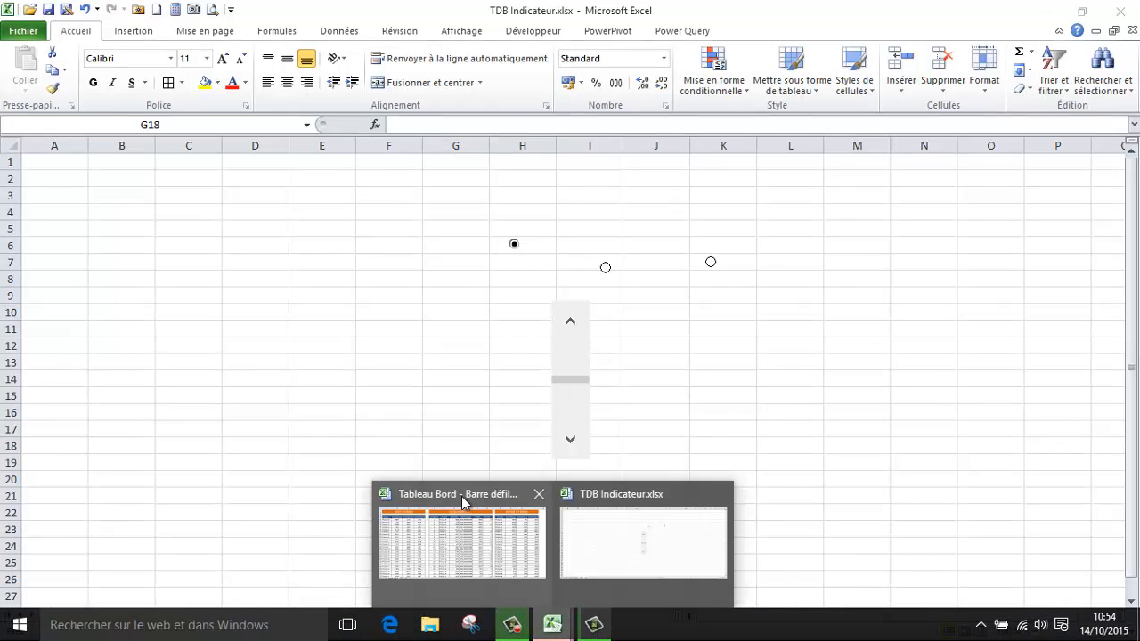
pyautogui.click(450, 526)
pyautogui.click(151, 615)
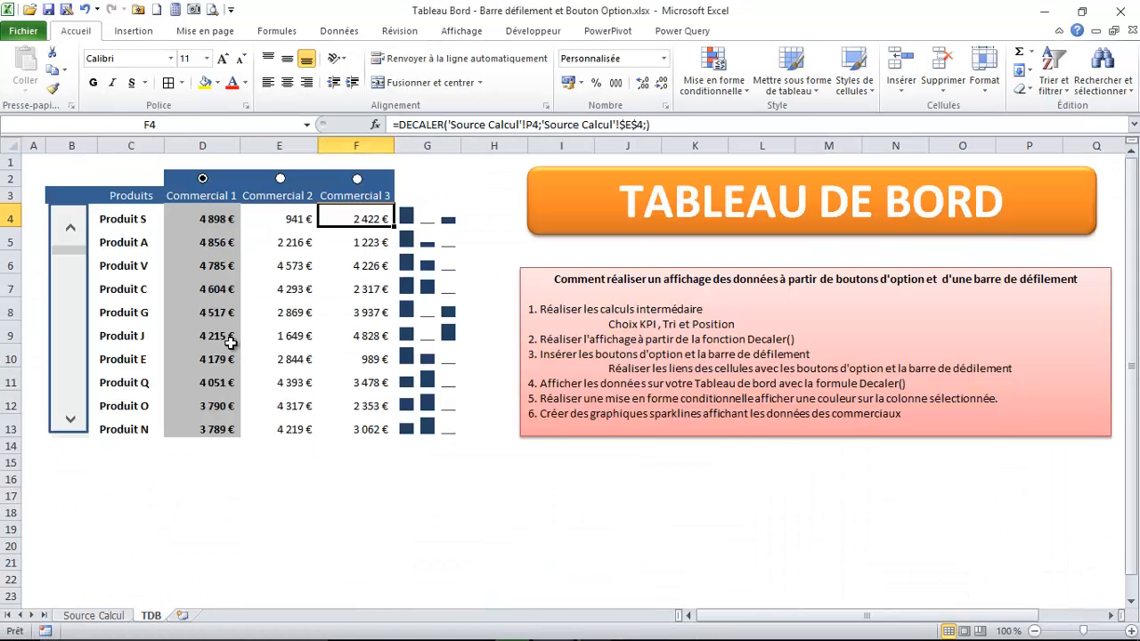
pyautogui.click(128, 195)
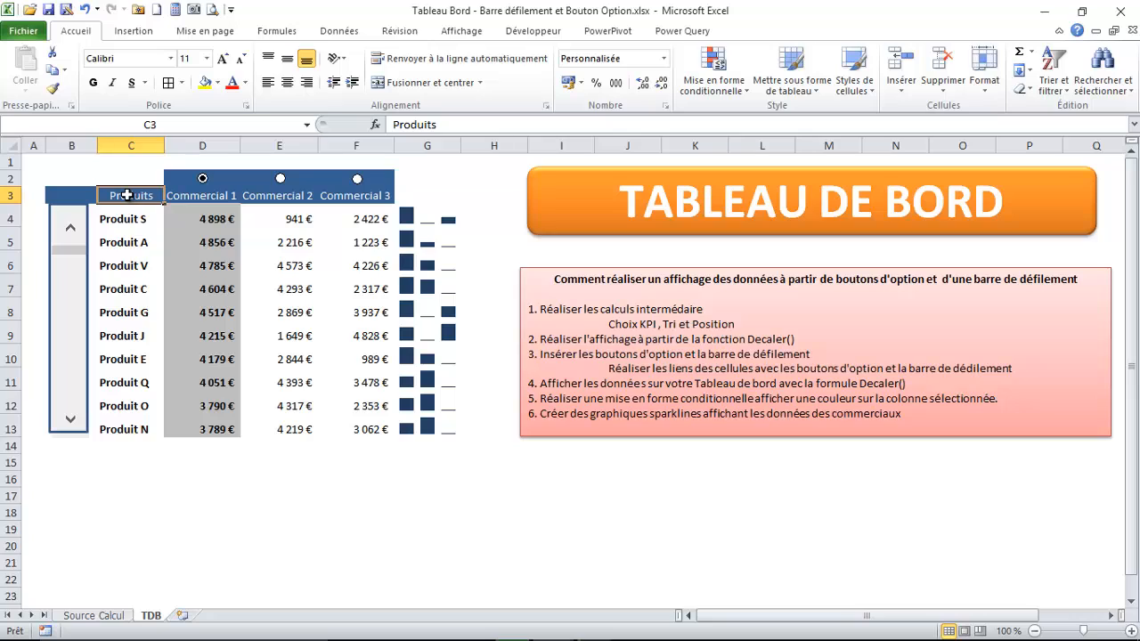
pyautogui.moveTo(139, 195); pyautogui.dragTo(344, 195)
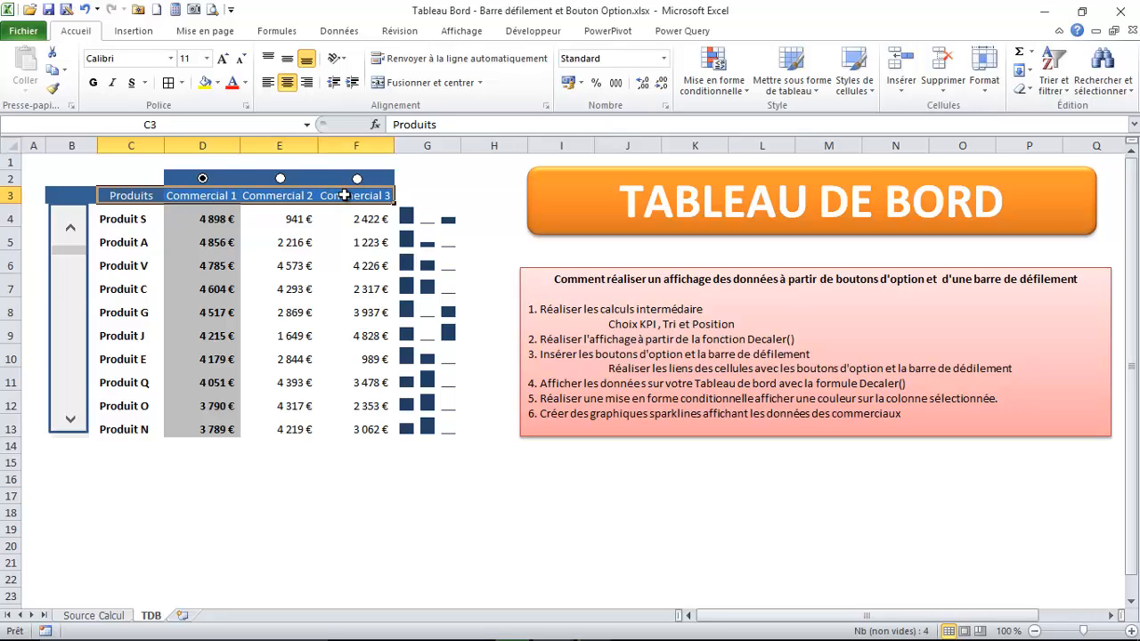
pyautogui.hotkey('ctrl', 'c')
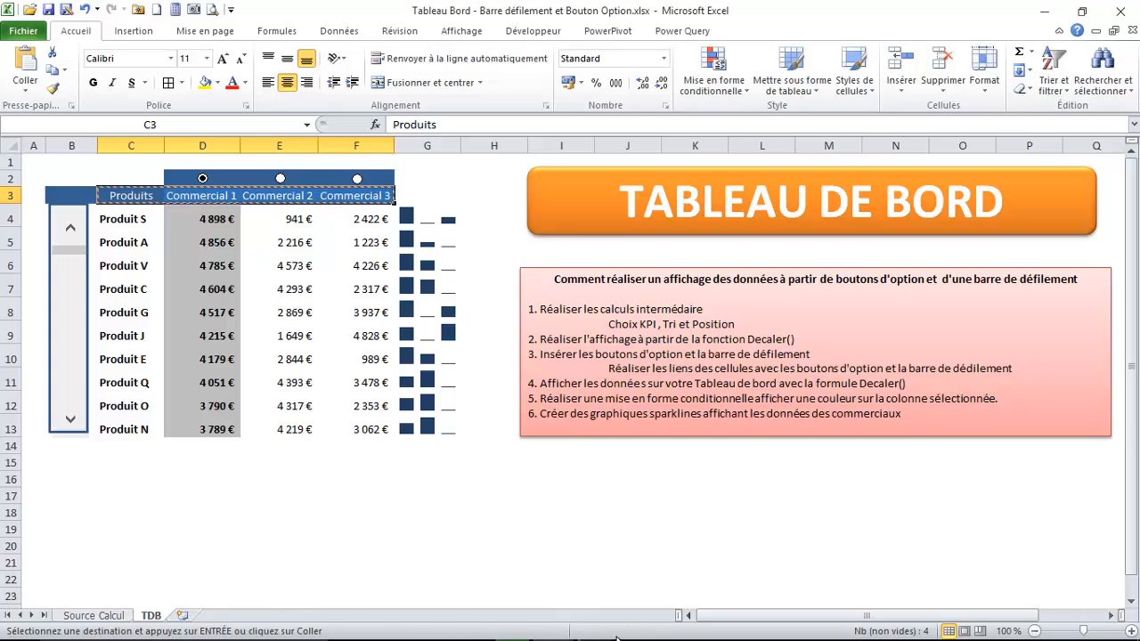
# Step: Paste the copied headers at C3 on the TDB sheet of TDB Indicateur.xlsx and narrow column A
pyautogui.moveTo(552, 624)
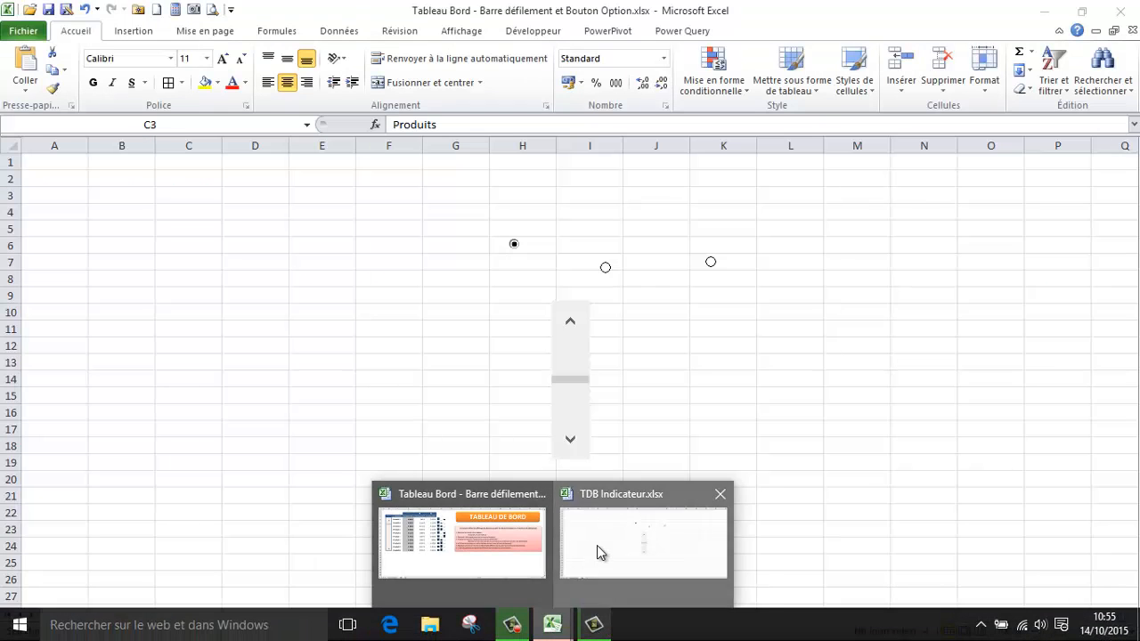
pyautogui.click(596, 545)
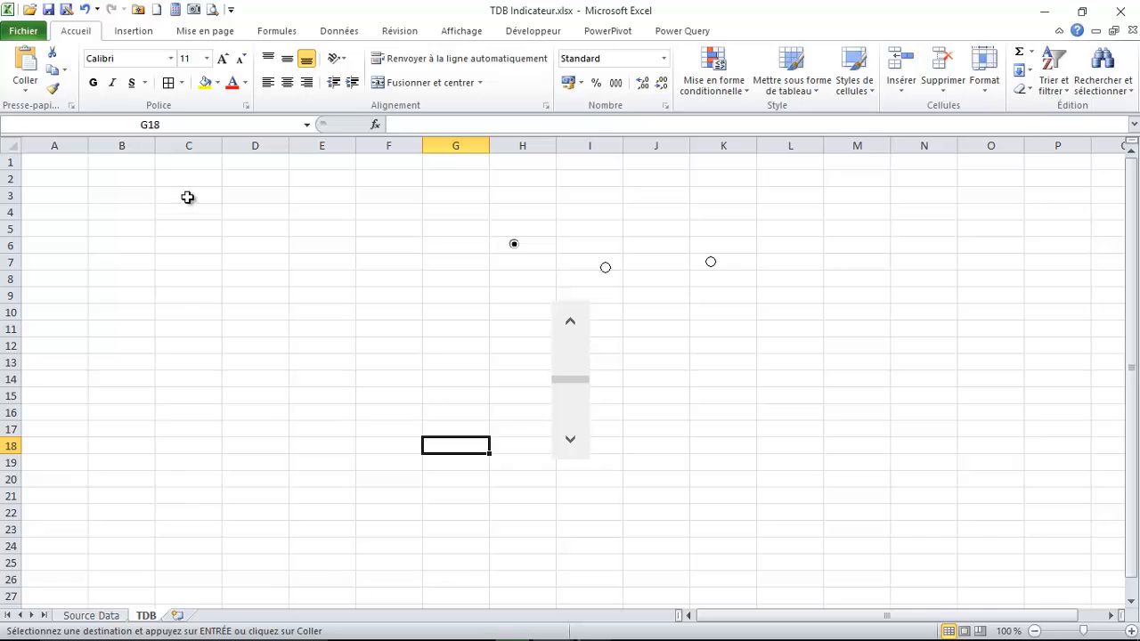
pyautogui.click(187, 197)
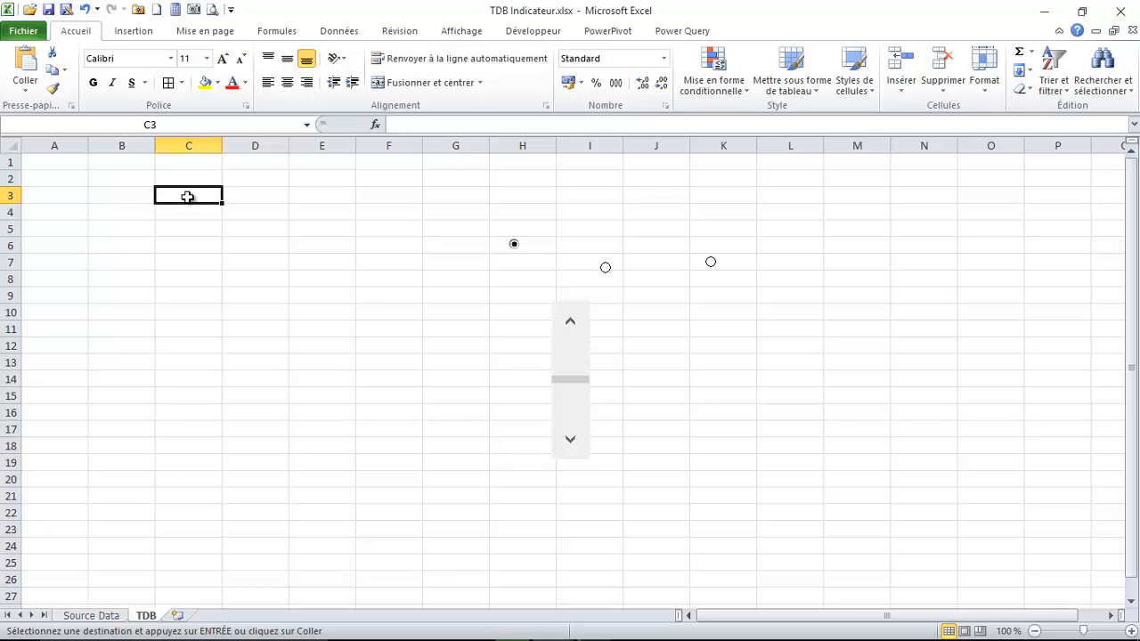
pyautogui.hotkey('ctrl', 'v')
pyautogui.moveTo(89, 145); pyautogui.dragTo(37, 165)
pyautogui.click(96, 217)
pyautogui.click(148, 216)
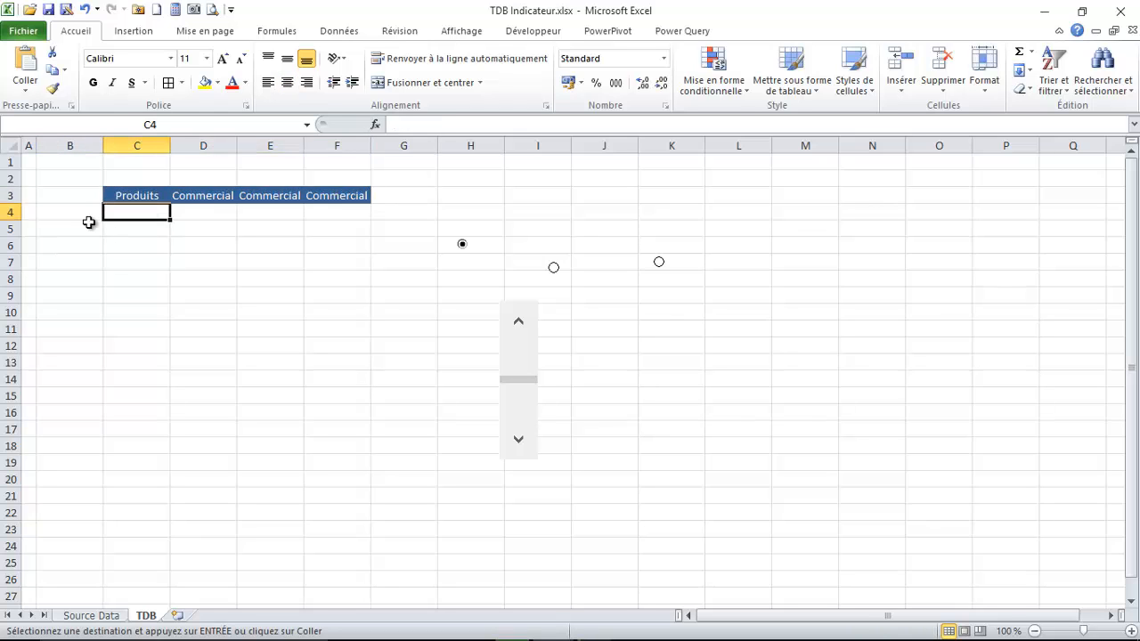
# Step: Widen columns C to F on the TDB sheet so the Produits and Commercial headers show in full
pyautogui.click(89, 221)
pyautogui.click(152, 192)
pyautogui.moveTo(170, 145); pyautogui.dragTo(428, 147)
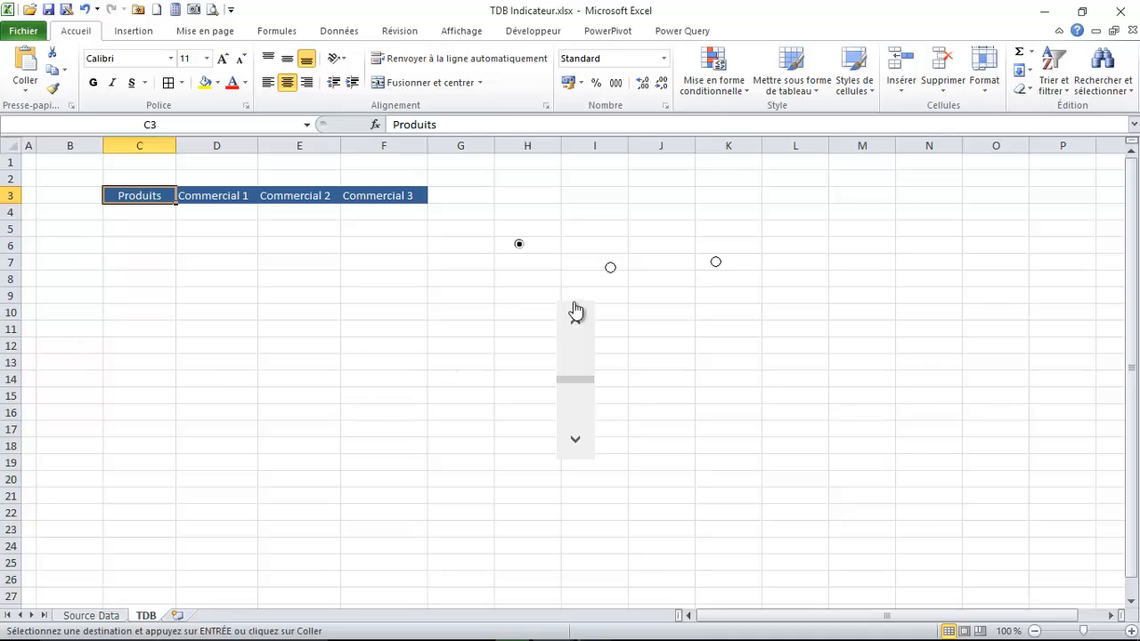
# Step: Move the scroll bar into column B below the header row, narrow column B to fit it, and extend the bar through row 13
pyautogui.rightClick(575, 311)
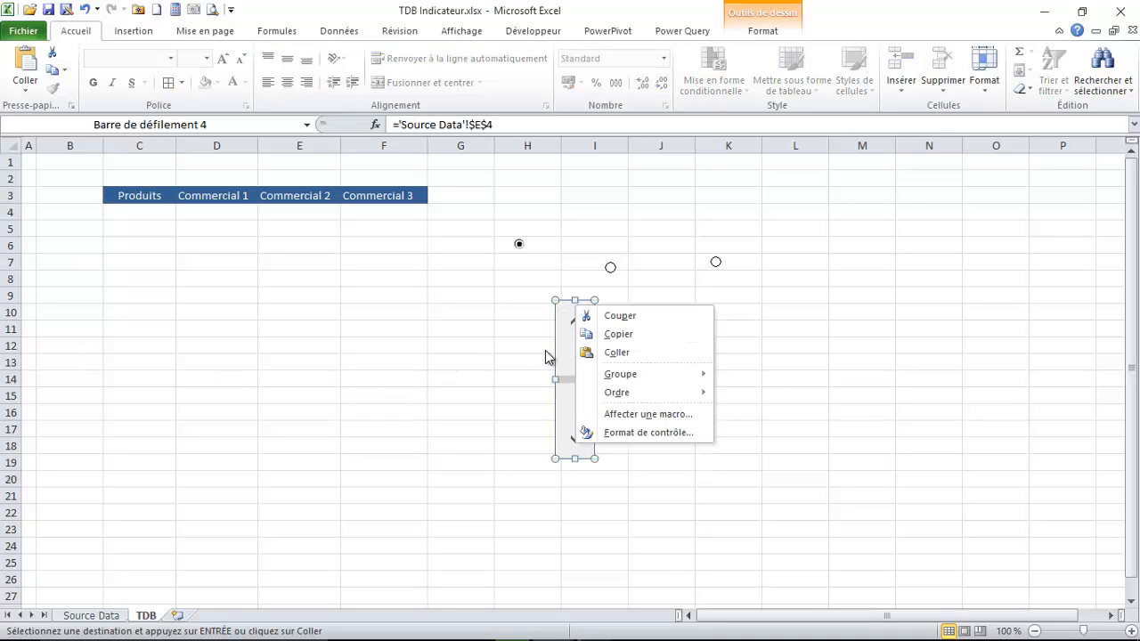
pyautogui.click(571, 468)
pyautogui.moveTo(564, 460); pyautogui.dragTo(48, 364)
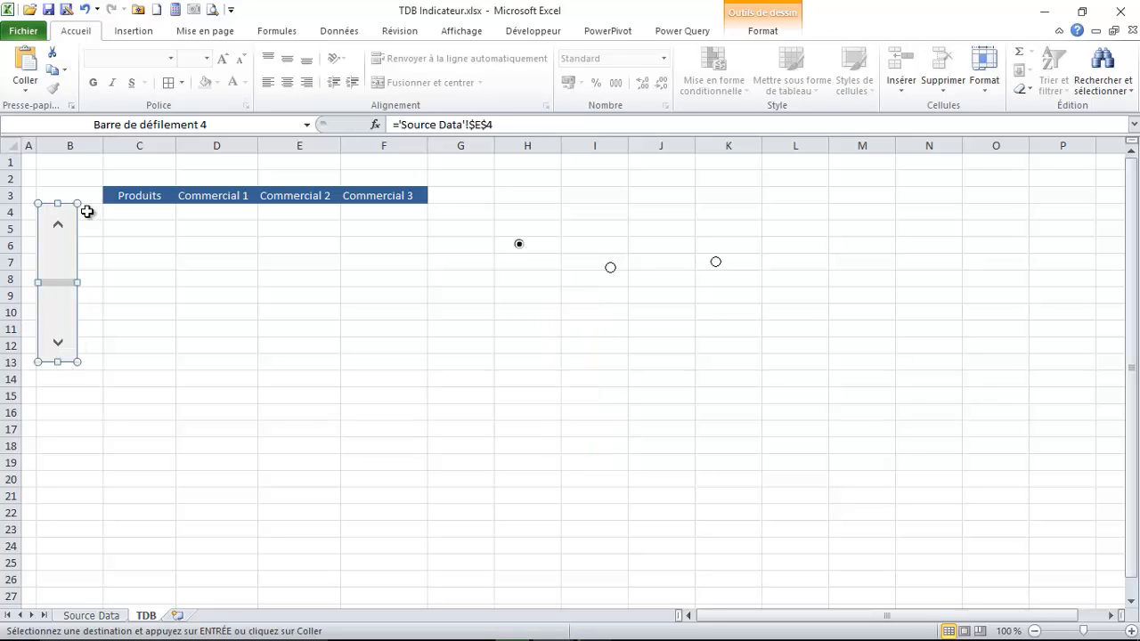
pyautogui.moveTo(101, 145); pyautogui.dragTo(79, 162)
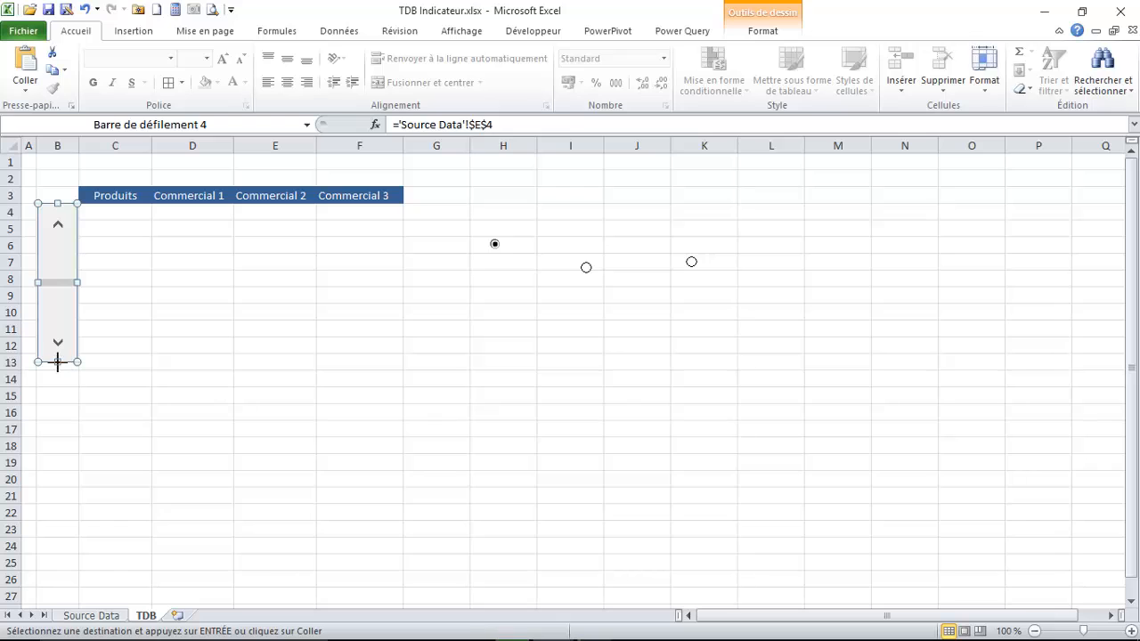
pyautogui.moveTo(58, 362); pyautogui.dragTo(57, 370)
pyautogui.click(157, 331)
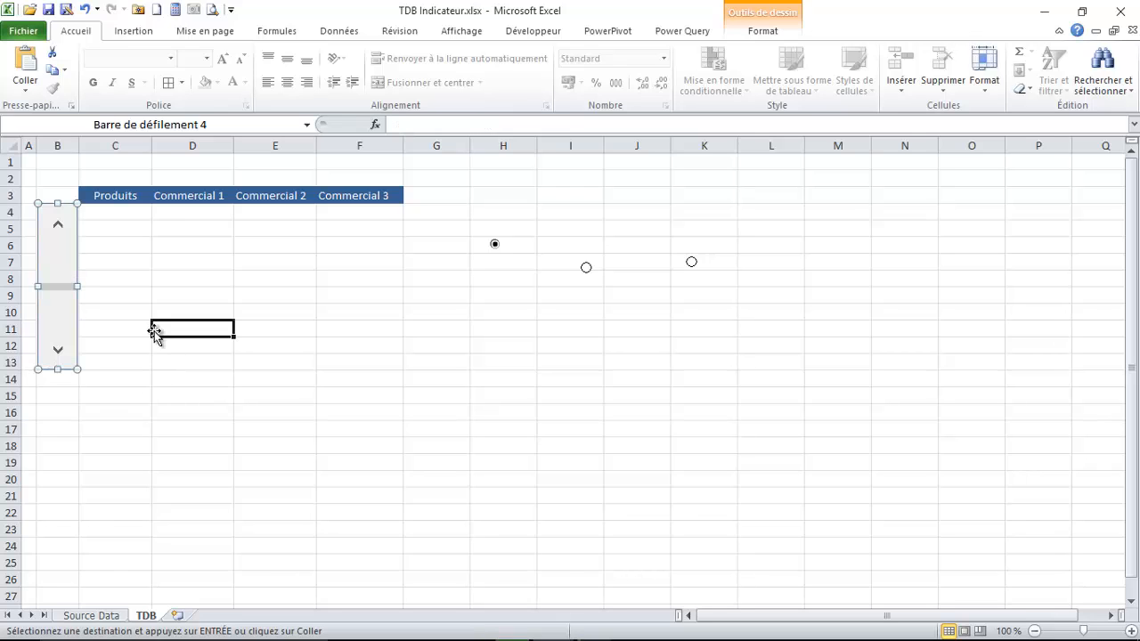
# Step: Test the repositioned scroll bar by moving it up, down and up again
pyautogui.click(57, 231)
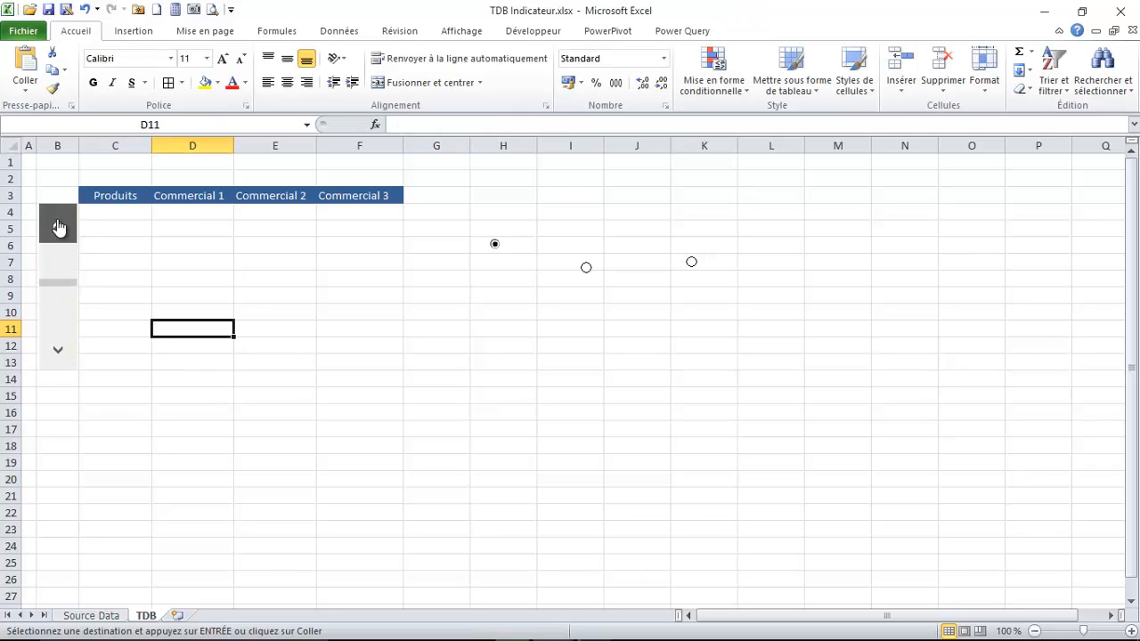
pyautogui.click(55, 353)
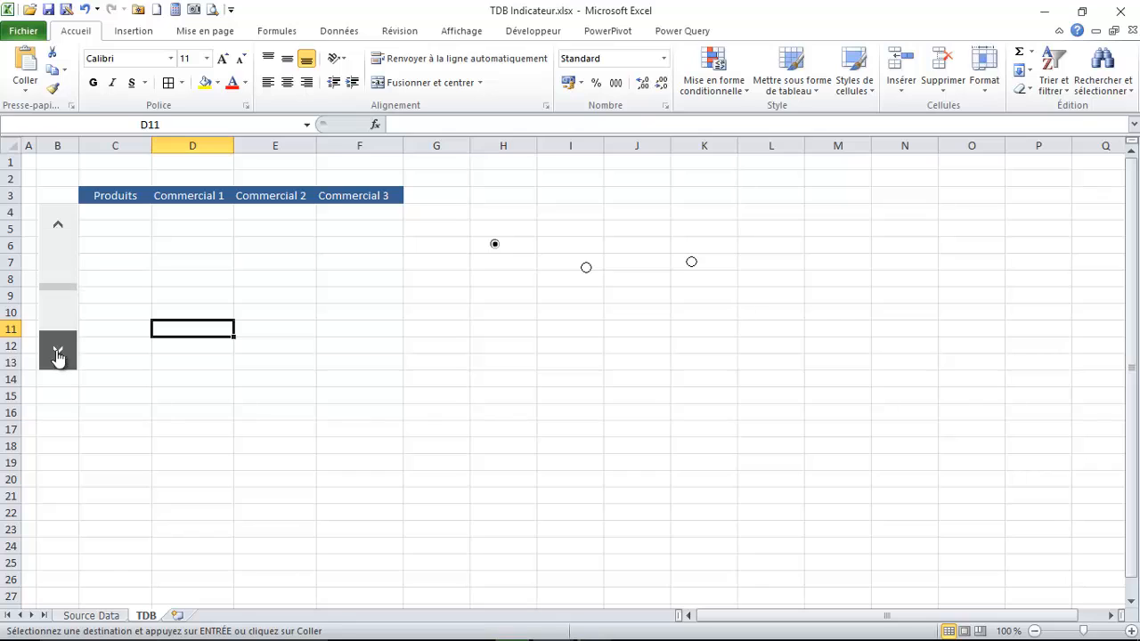
pyautogui.click(58, 228)
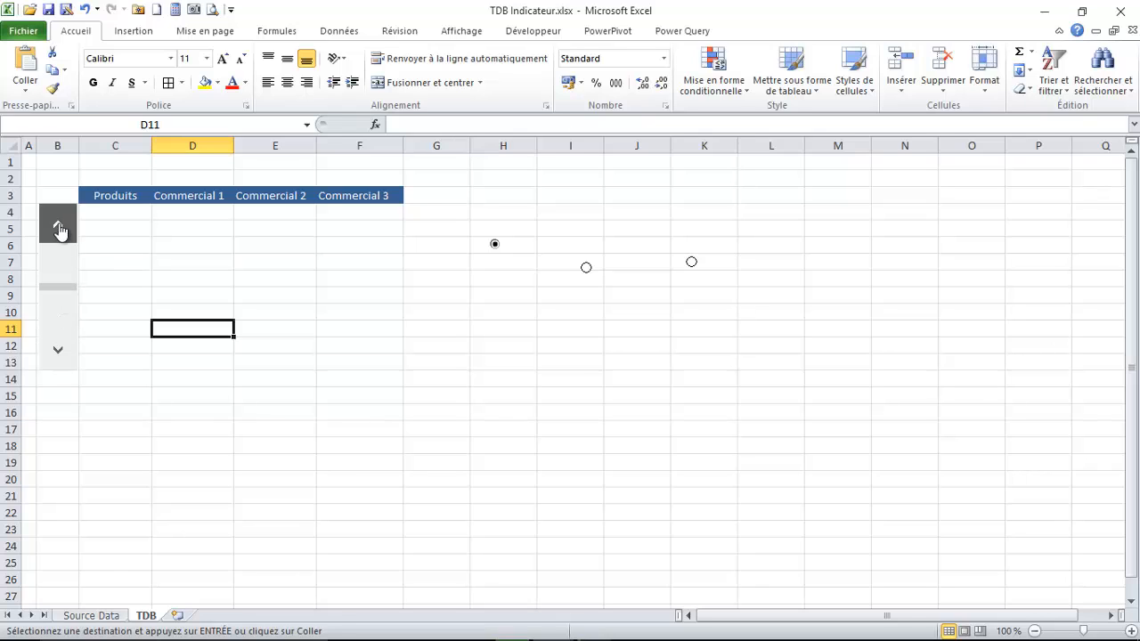
# Step: Move the first option button above the header row, increase the height of row 2, and fine-tune the button's position
pyautogui.rightClick(499, 246)
pyautogui.moveTo(494, 227); pyautogui.dragTo(138, 158)
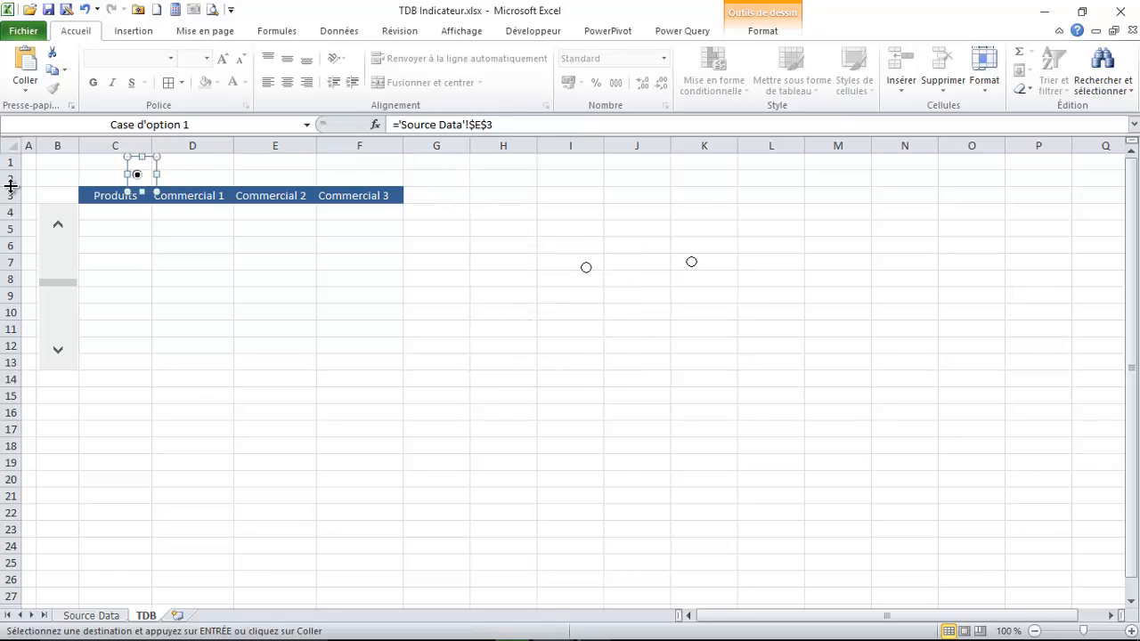
pyautogui.moveTo(11, 185); pyautogui.dragTo(11, 194)
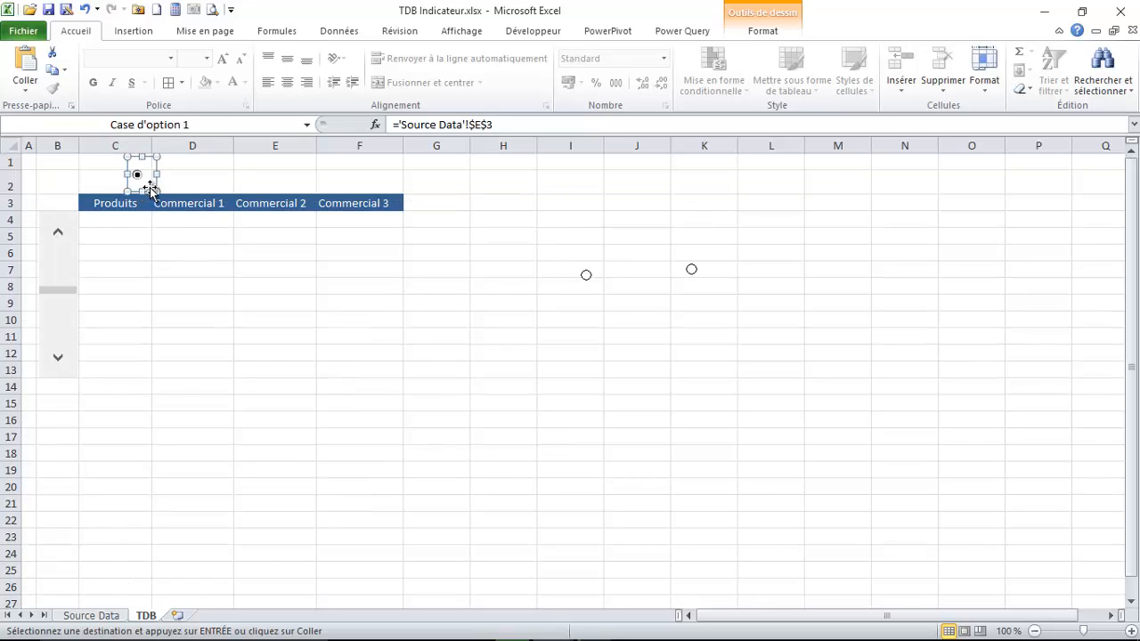
pyautogui.moveTo(147, 190); pyautogui.dragTo(132, 204)
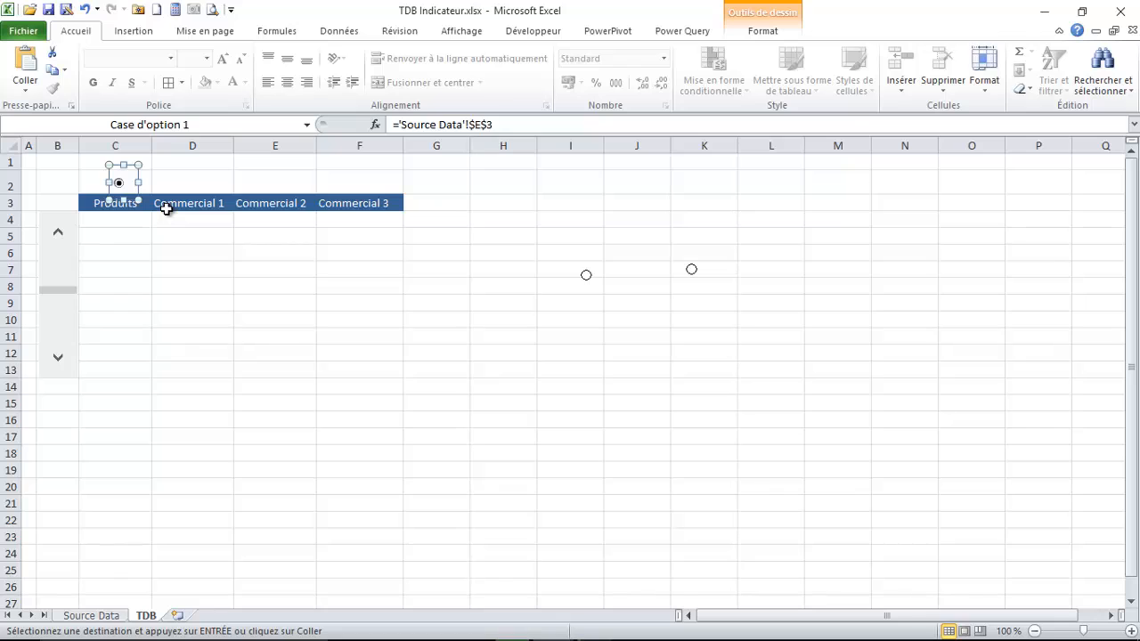
pyautogui.press('Left')
pyautogui.press('Left')
pyautogui.press('Left')
pyautogui.press('Right')
pyautogui.press('Up')
# Step: Line up the option buttons in row 2 above the Commercial 1, Commercial 2 and Commercial 3 headers
pyautogui.rightClick(586, 271)
pyautogui.click(586, 256)
pyautogui.moveTo(586, 257); pyautogui.dragTo(204, 162)
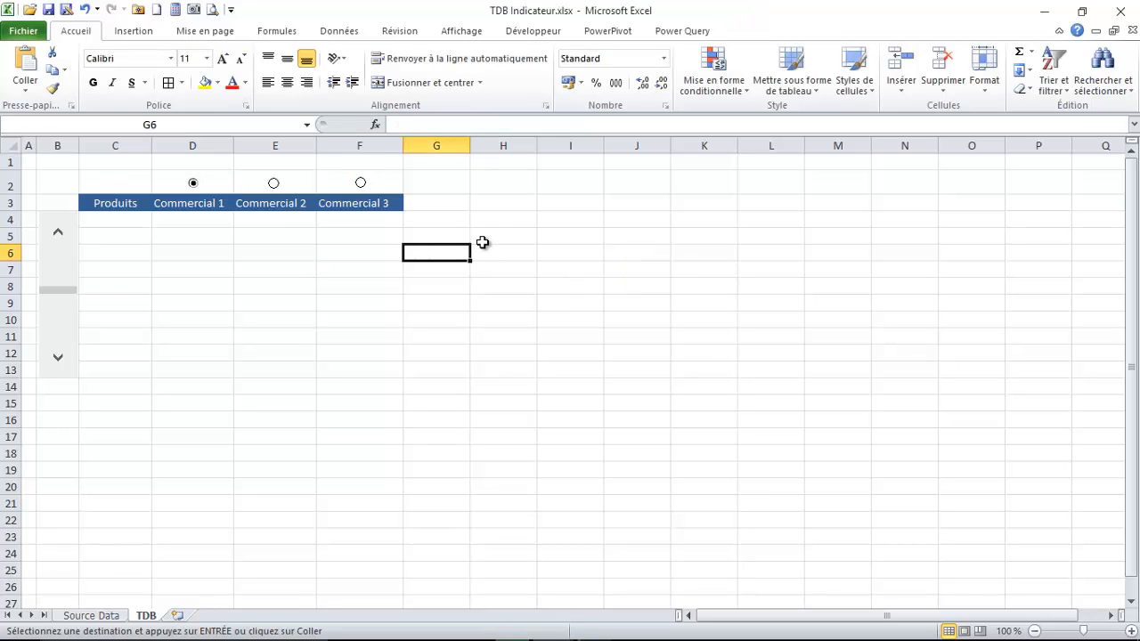
# Step: Test the three option buttons by selecting each in turn, finishing with the one above Commercial 1
pyautogui.click(273, 184)
pyautogui.click(361, 183)
pyautogui.click(194, 184)
pyautogui.click(274, 183)
pyautogui.click(361, 183)
pyautogui.click(193, 183)
pyautogui.click(274, 183)
pyautogui.click(360, 183)
pyautogui.click(194, 184)
# Step: Enter =DECALER('Source Data'!M4;'Source Data'!$E$4;) in cell C4 of the TDB sheet
pyautogui.click(117, 222)
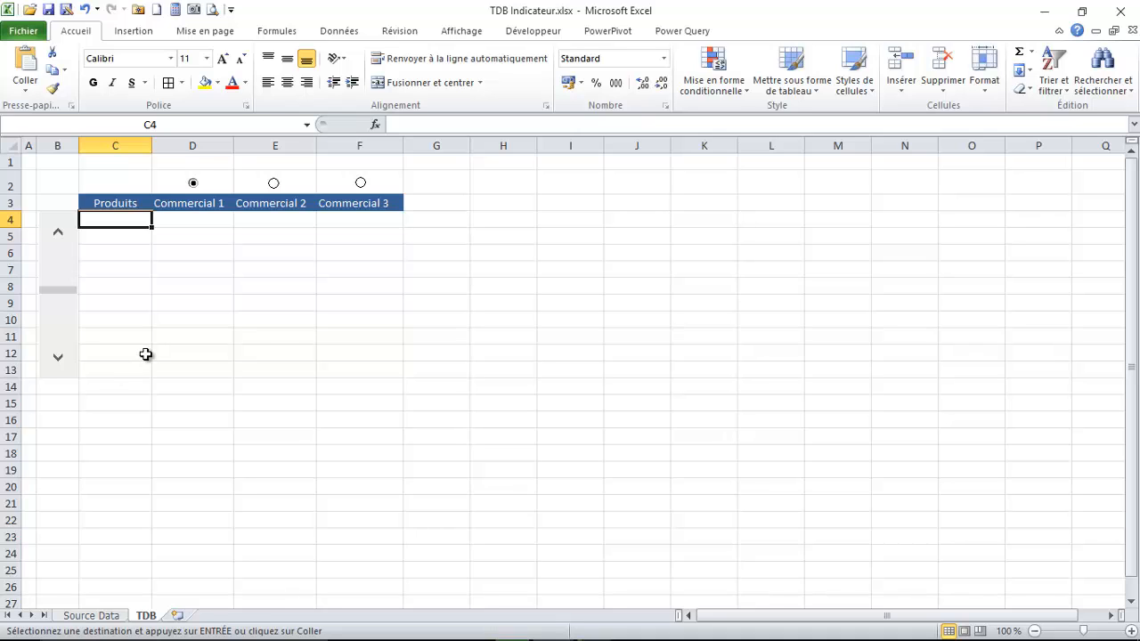
pyautogui.write('=d')
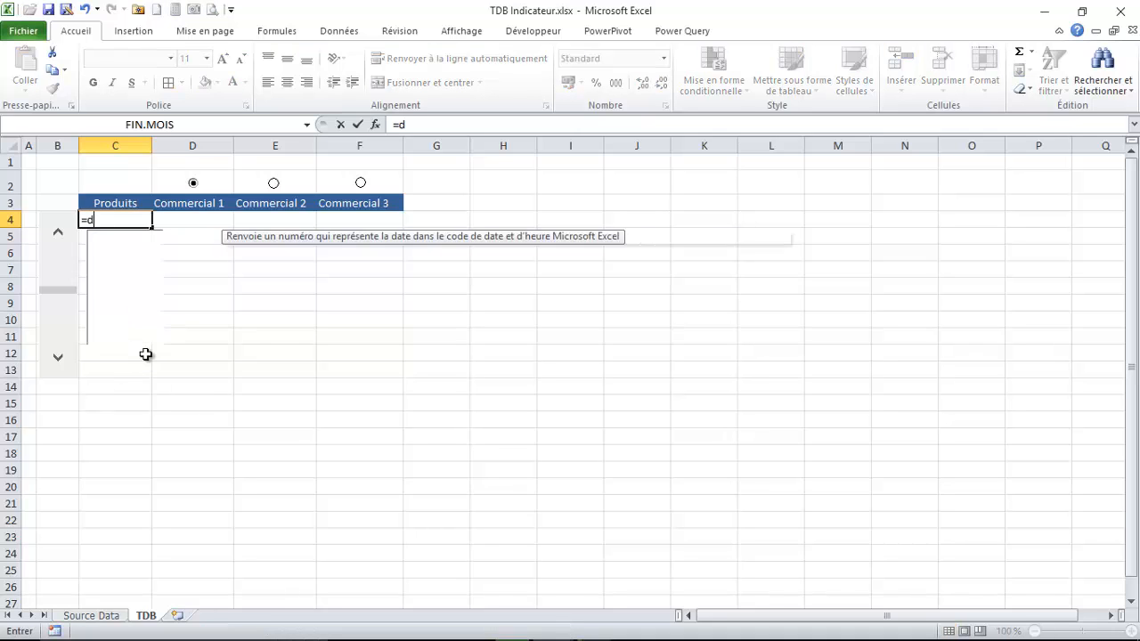
pyautogui.write('ecaler(')
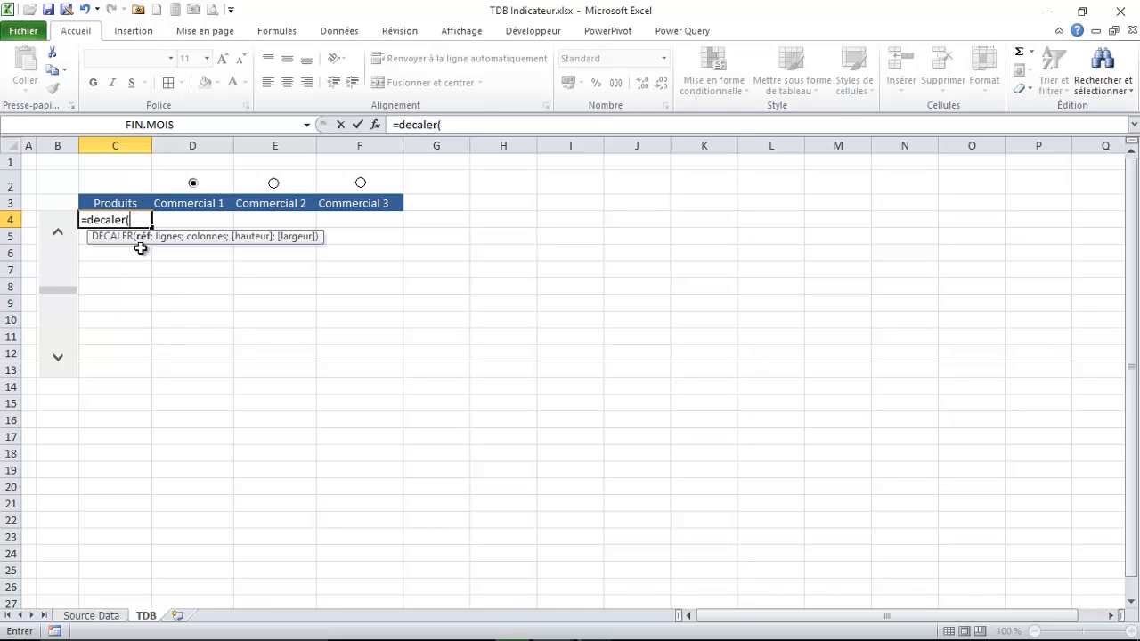
pyautogui.click(101, 616)
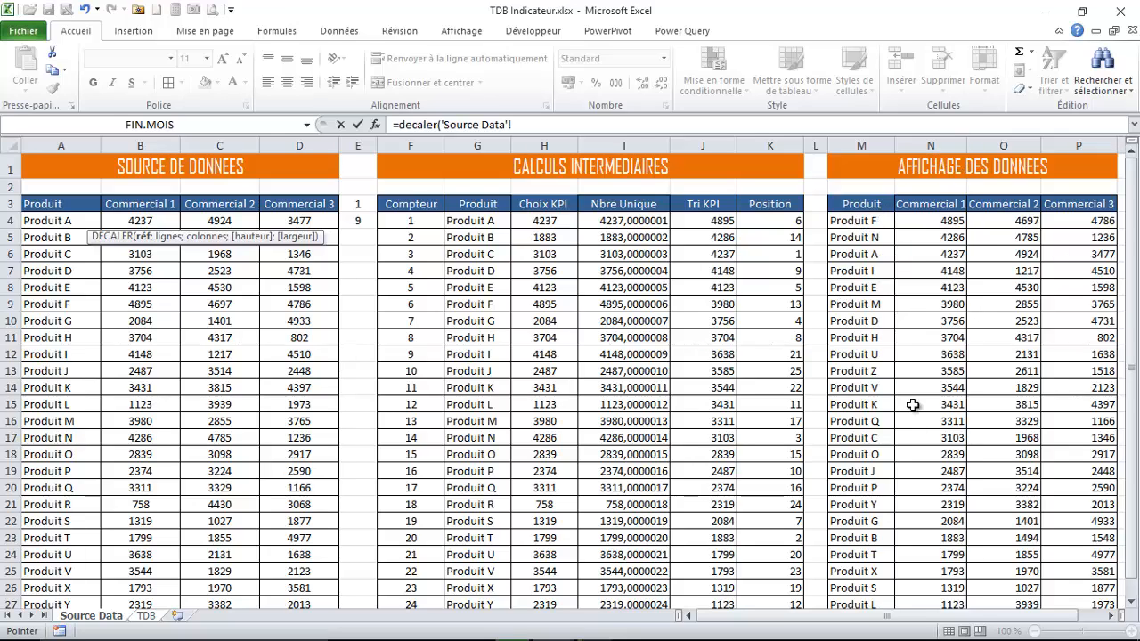
pyautogui.click(860, 222)
pyautogui.write(';')
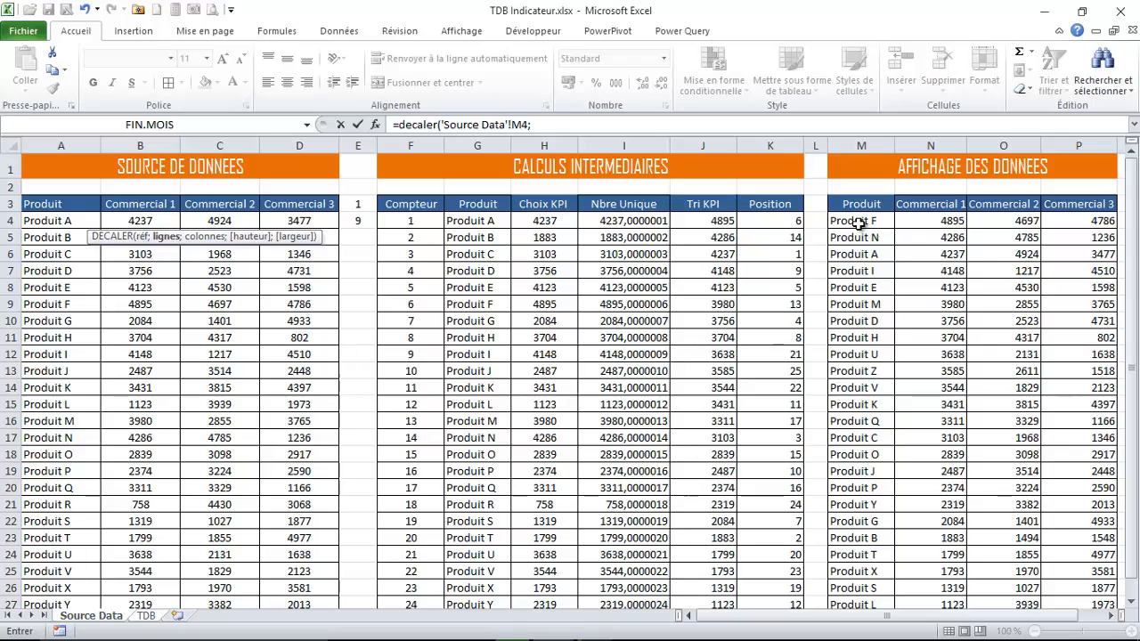
pyautogui.click(568, 127)
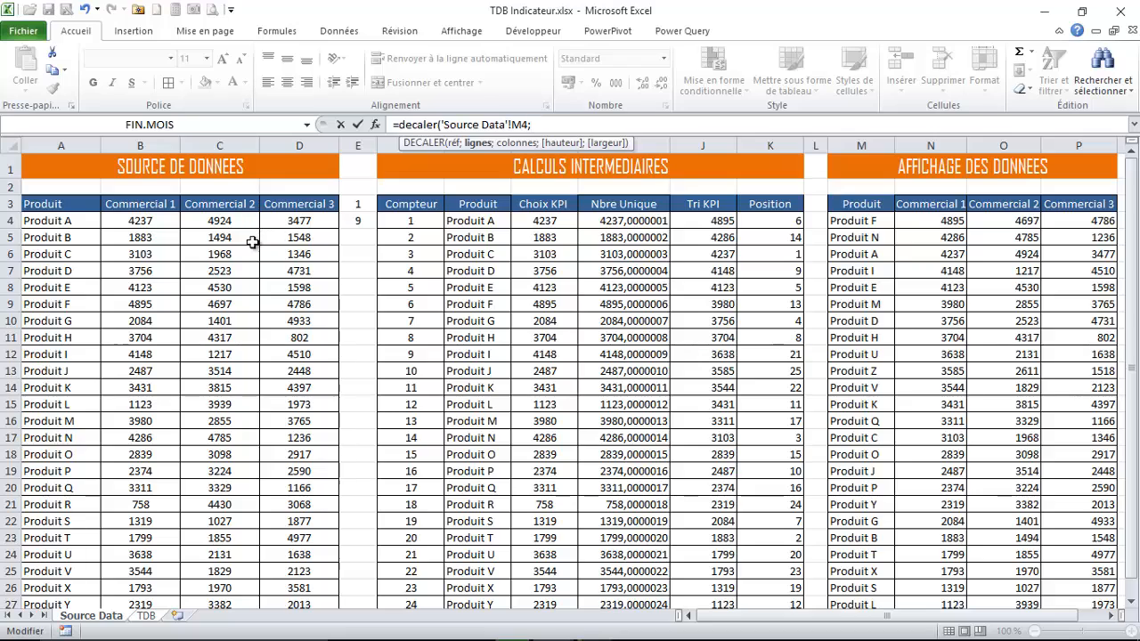
pyautogui.click(356, 221)
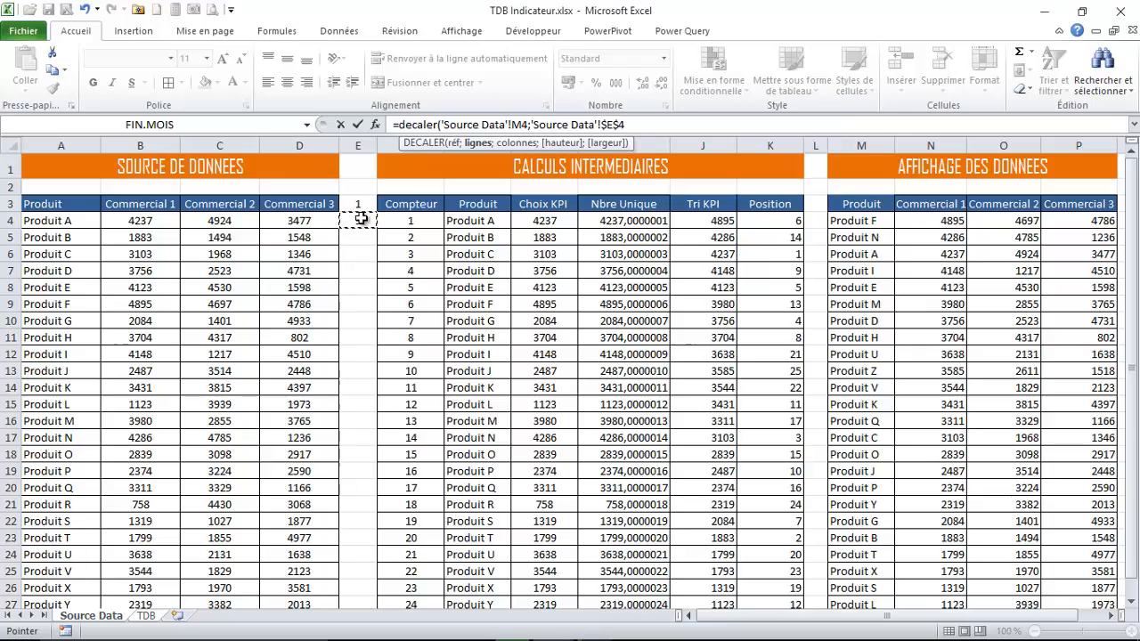
pyautogui.write(';')
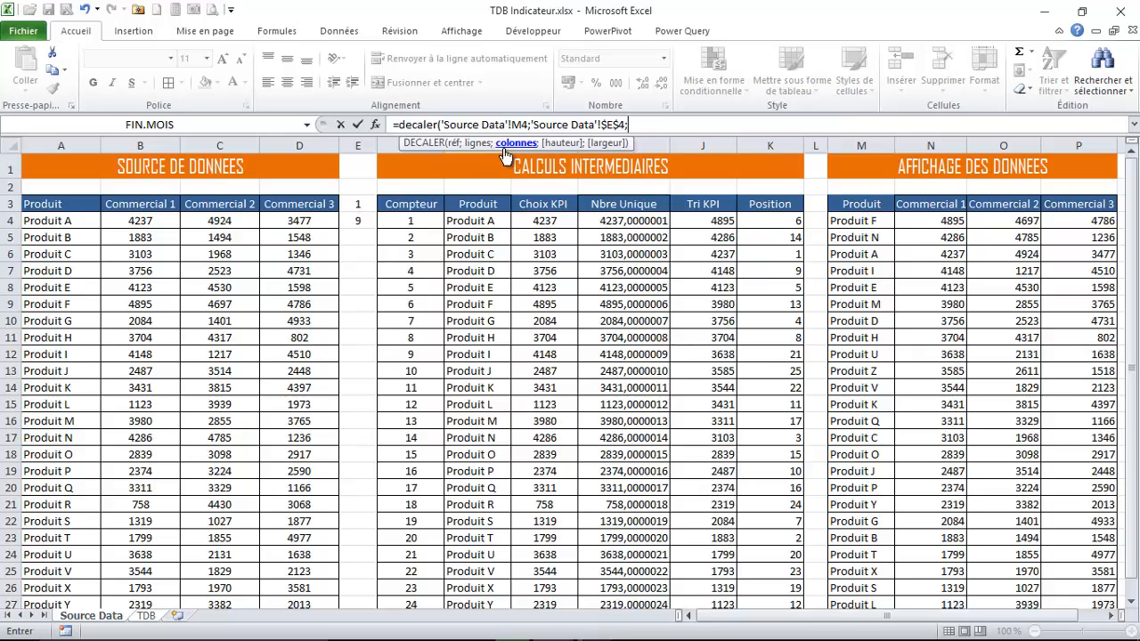
pyautogui.write(')')
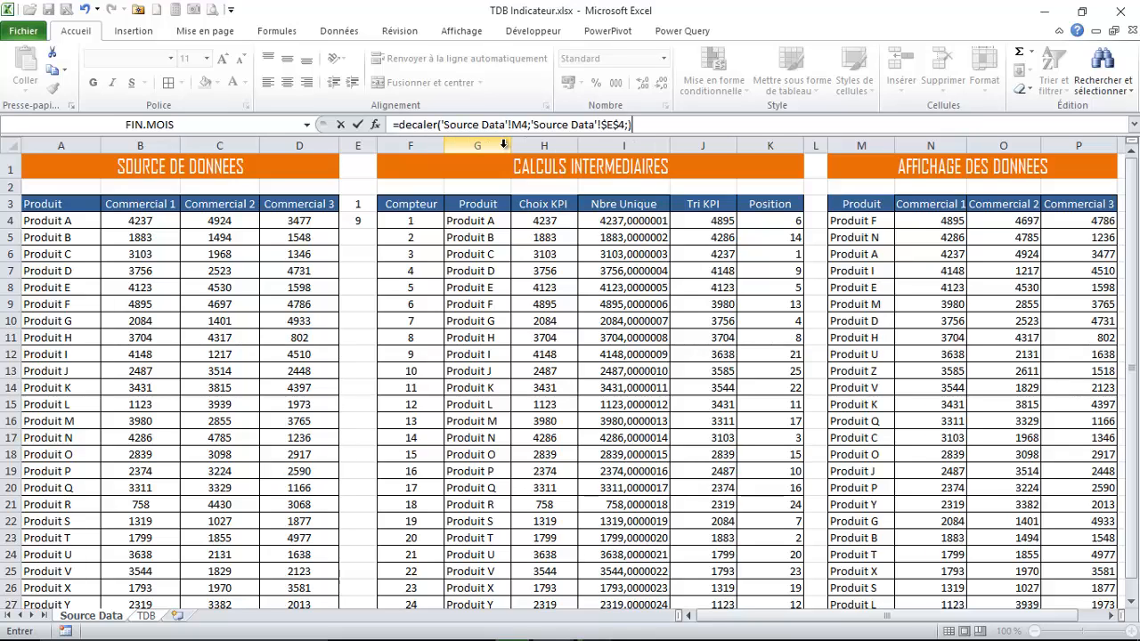
pyautogui.press('Return')
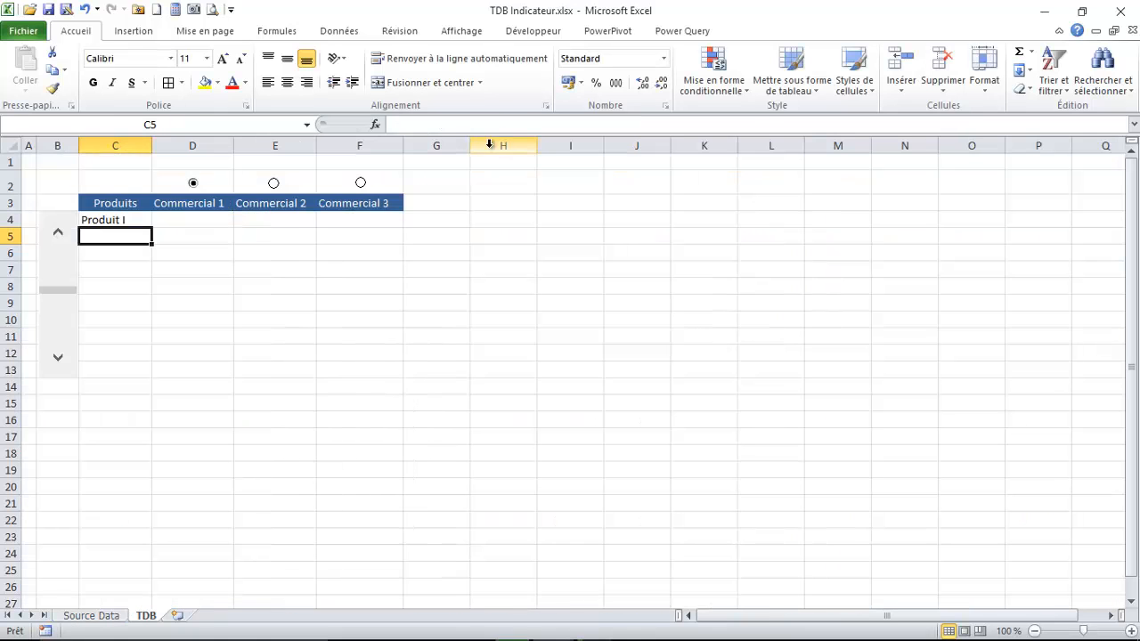
# Step: Compare C4 with linked cell E4 on Source Data, moving the scroll bar back to 0 and checking E4 again
pyautogui.click(125, 220)
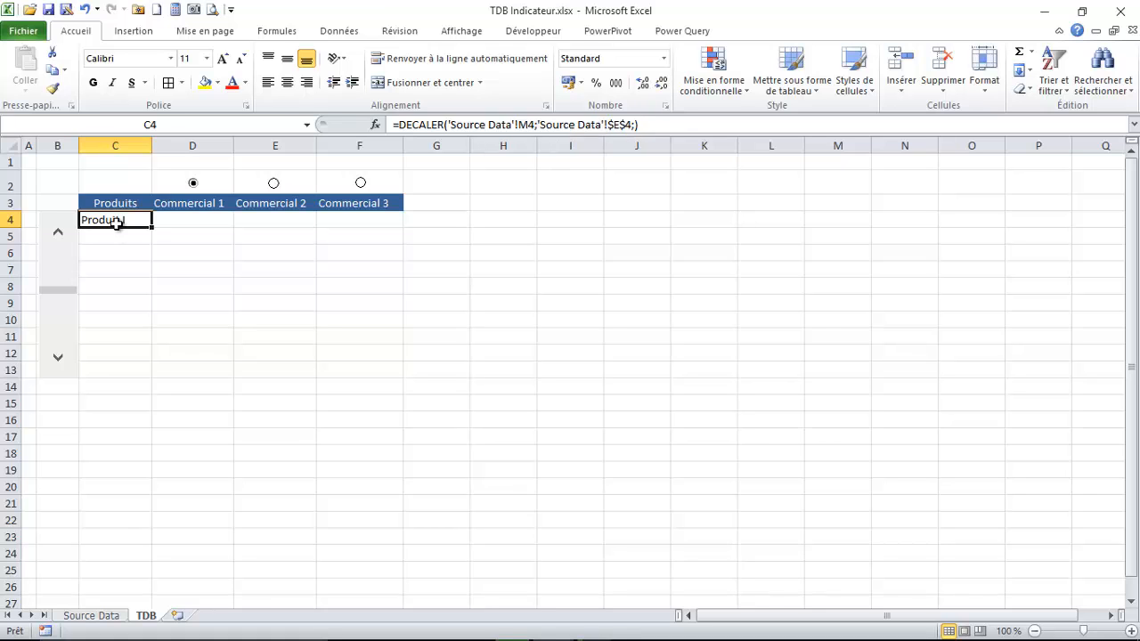
pyautogui.click(91, 616)
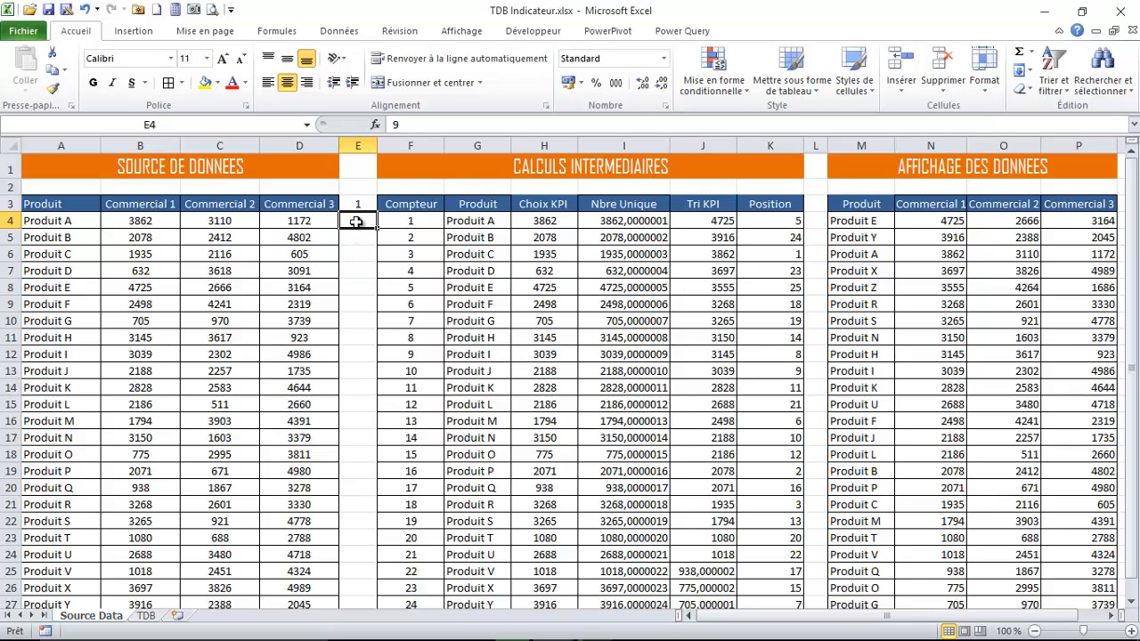
pyautogui.click(146, 615)
pyautogui.click(59, 234)
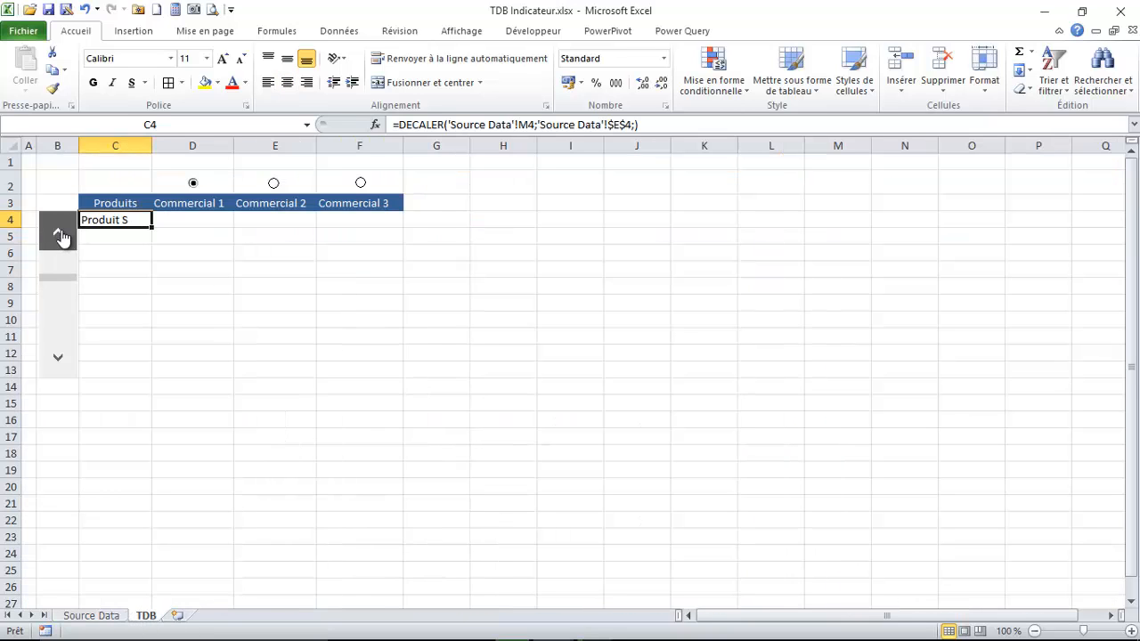
pyautogui.click(59, 233)
pyautogui.click(59, 233)
pyautogui.click(59, 233)
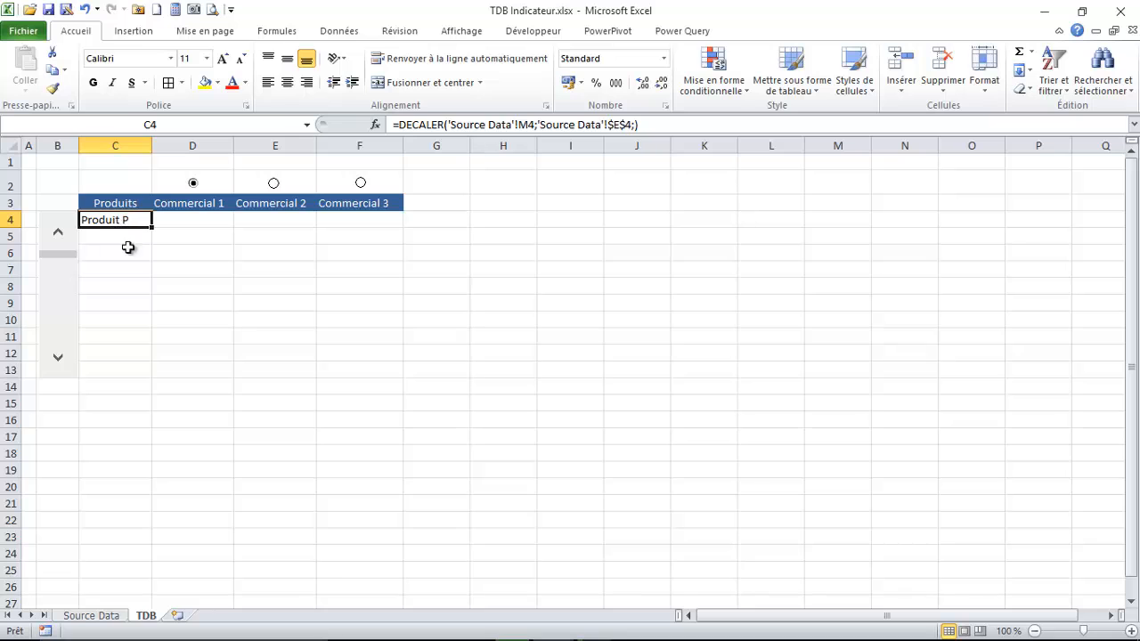
pyautogui.click(108, 617)
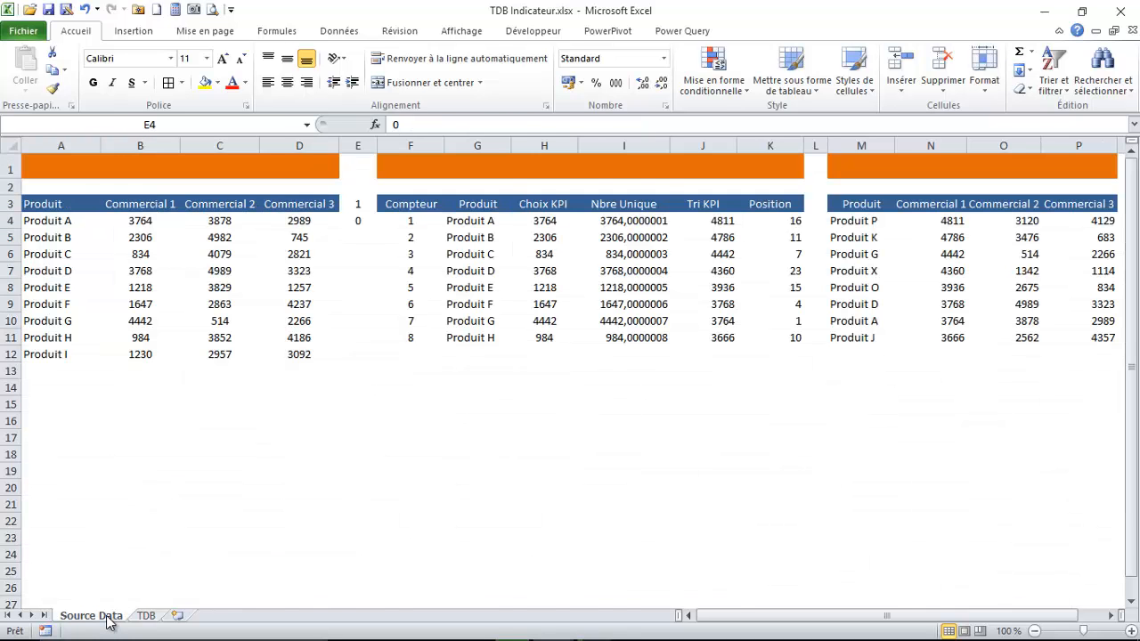
# Step: Set the TDB scroll bar to 1 and compare C4 with the product in M5 on the Source Data sheet
pyautogui.click(146, 616)
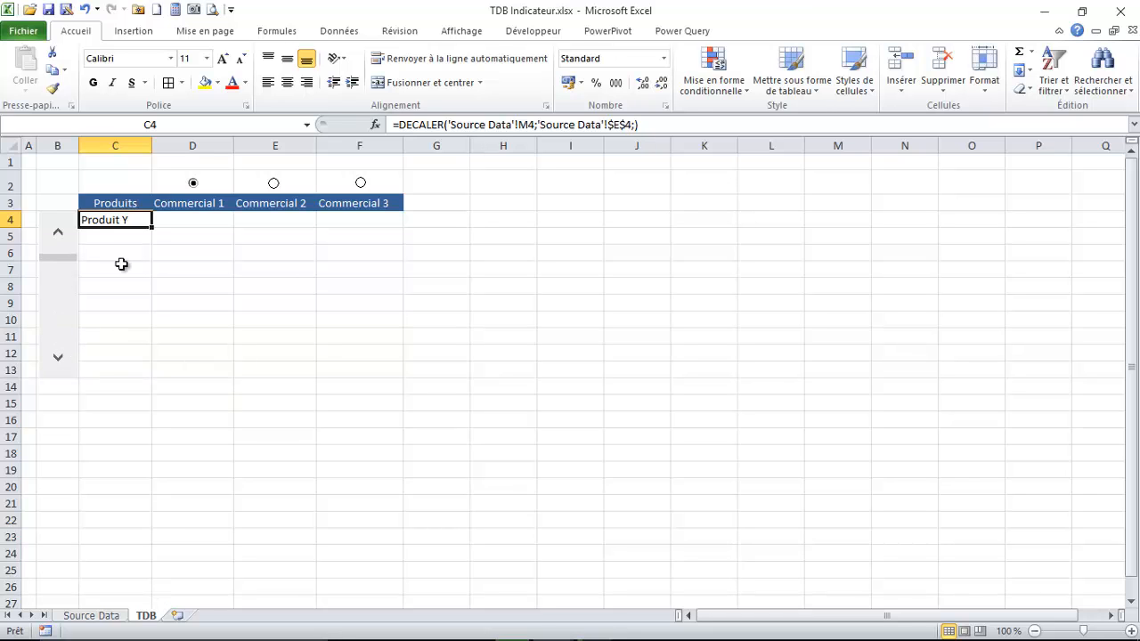
pyautogui.click(92, 614)
pyautogui.click(851, 236)
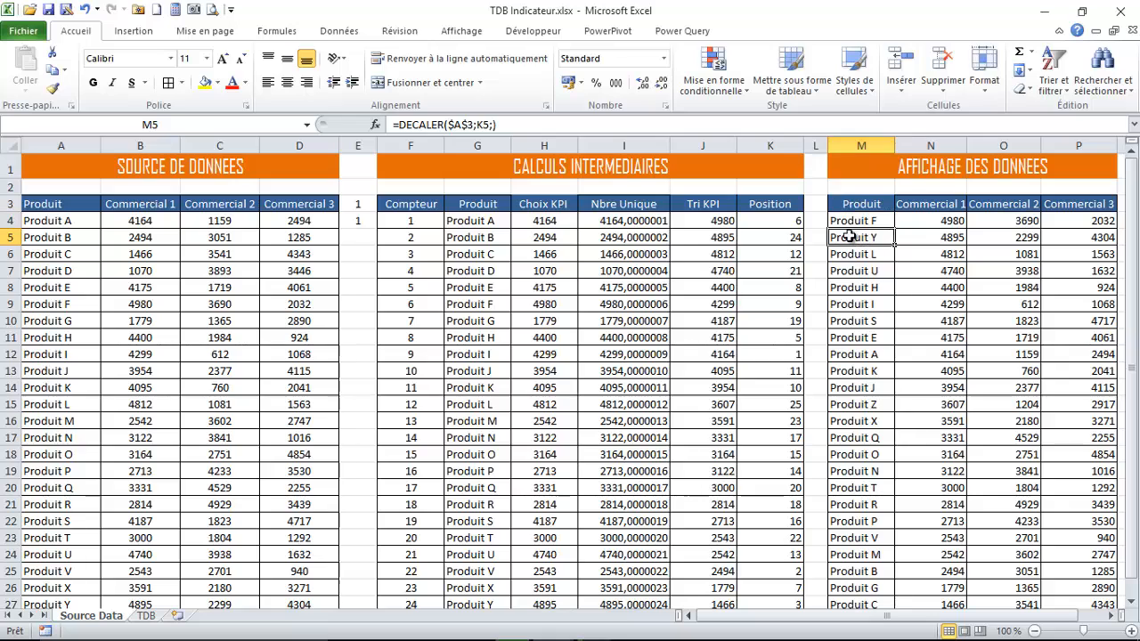
pyautogui.click(358, 207)
# Step: Fill the C4 formula down through C13 on the TDB sheet and check the references cell by cell
pyautogui.click(146, 616)
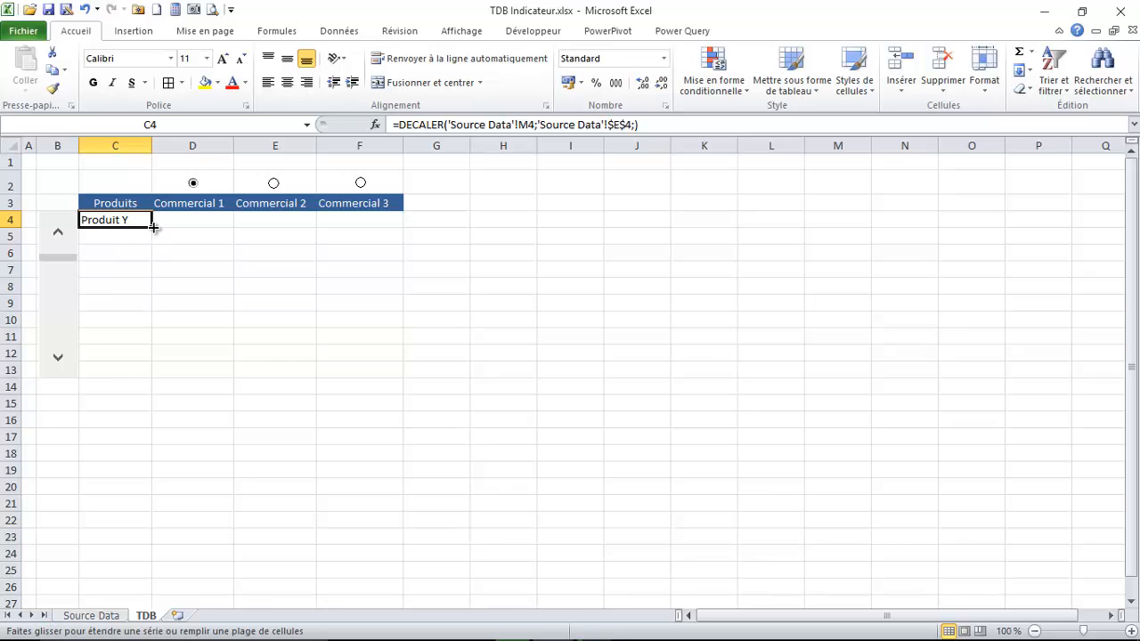
pyautogui.moveTo(154, 228); pyautogui.dragTo(155, 377)
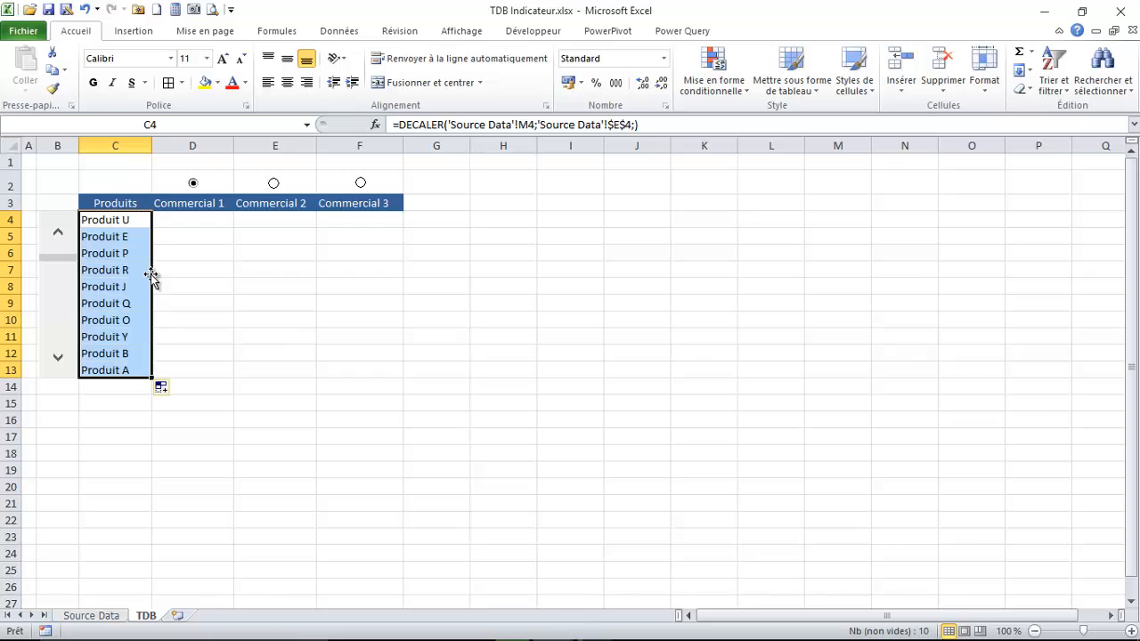
pyautogui.click(116, 223)
pyautogui.press('Down')
pyautogui.press('Down')
pyautogui.press('Down')
pyautogui.press('Down')
pyautogui.press('Down')
pyautogui.press('Down')
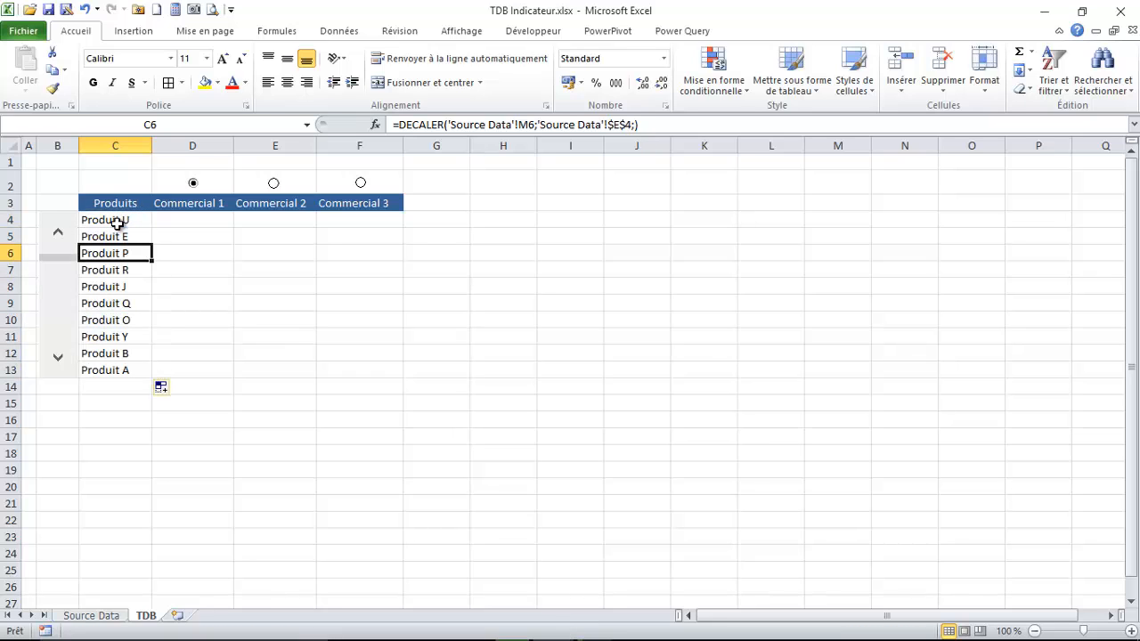
pyautogui.press('Down')
pyautogui.press('Down')
pyautogui.press('Down')
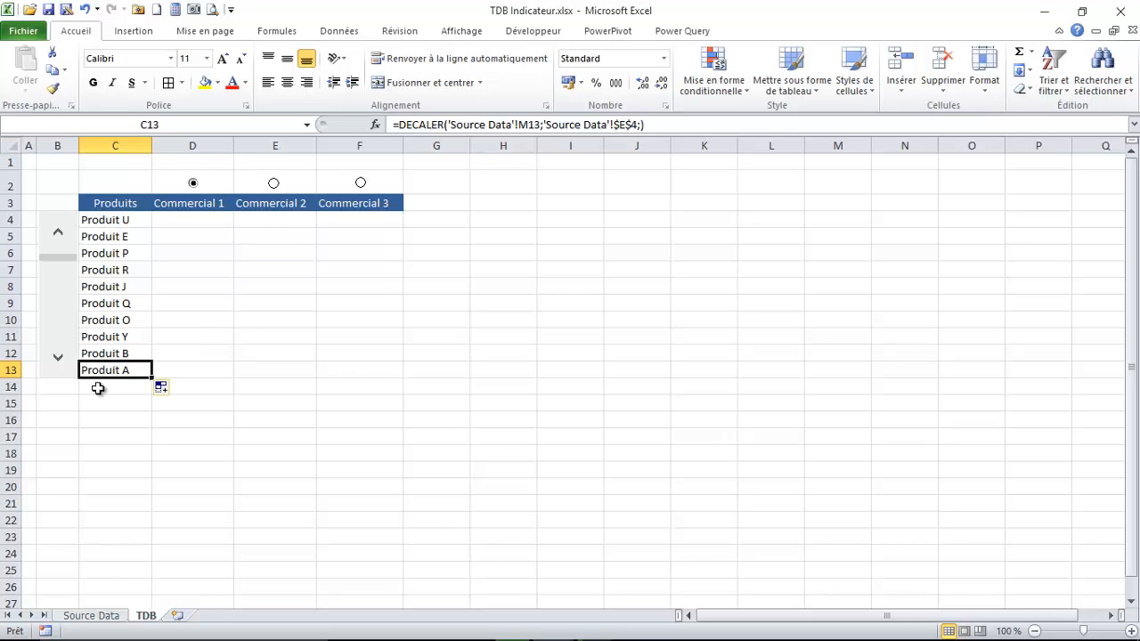
# Step: Advance the scroll bar toward its lower end to test the product list in C4:C13
pyautogui.click(58, 359)
pyautogui.click(58, 361)
pyautogui.click(58, 360)
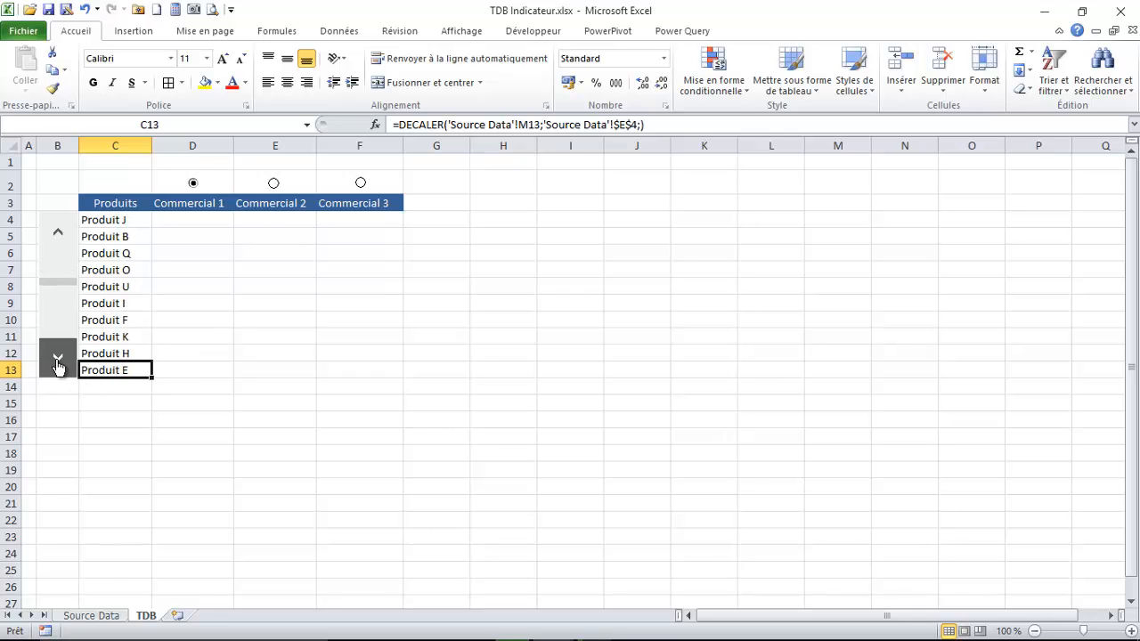
pyautogui.click(58, 361)
pyautogui.click(58, 360)
pyautogui.click(58, 361)
pyautogui.click(58, 361)
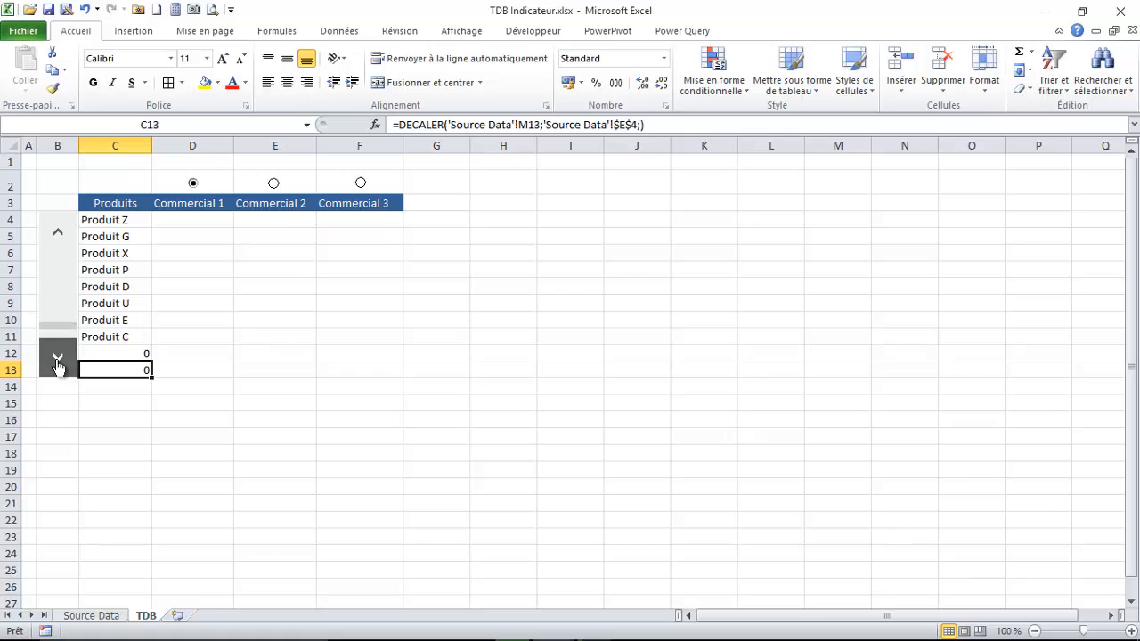
# Step: Finish moving the TDB scroll bar to its lower end and set its maximum value to 15
pyautogui.click(58, 361)
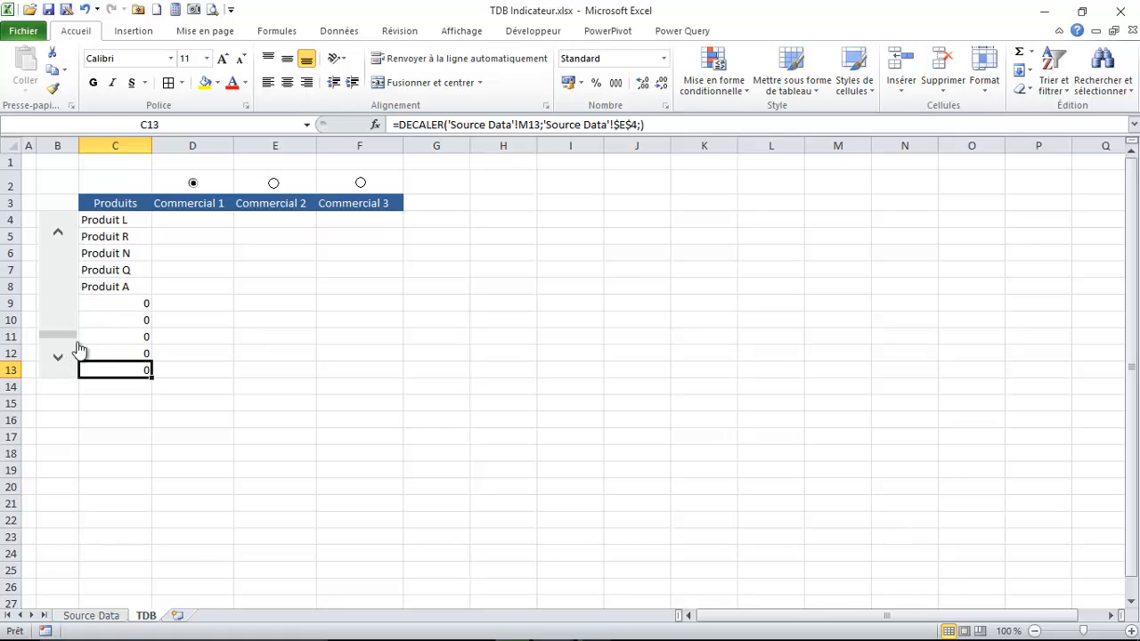
pyautogui.rightClick(68, 304)
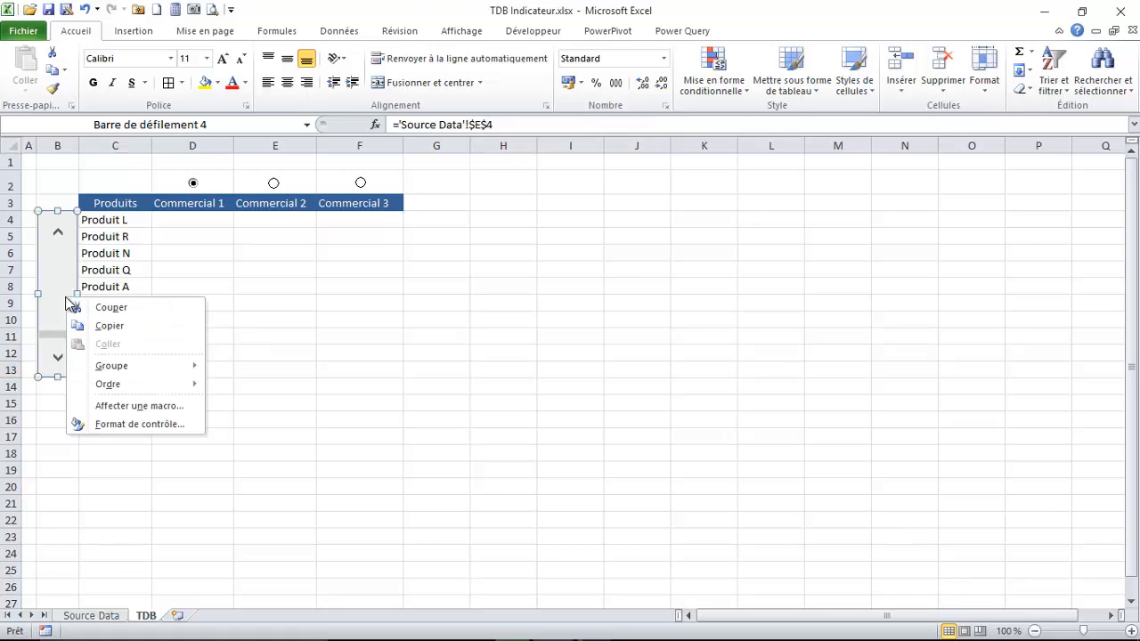
pyautogui.click(119, 424)
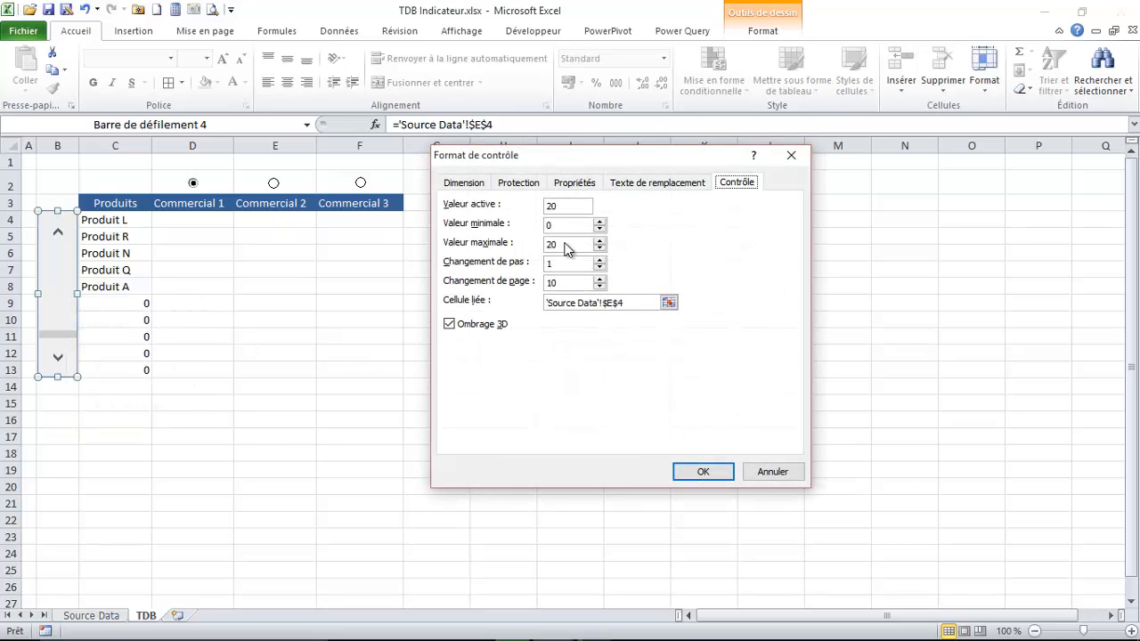
pyautogui.moveTo(566, 246); pyautogui.dragTo(543, 246)
pyautogui.click(703, 472)
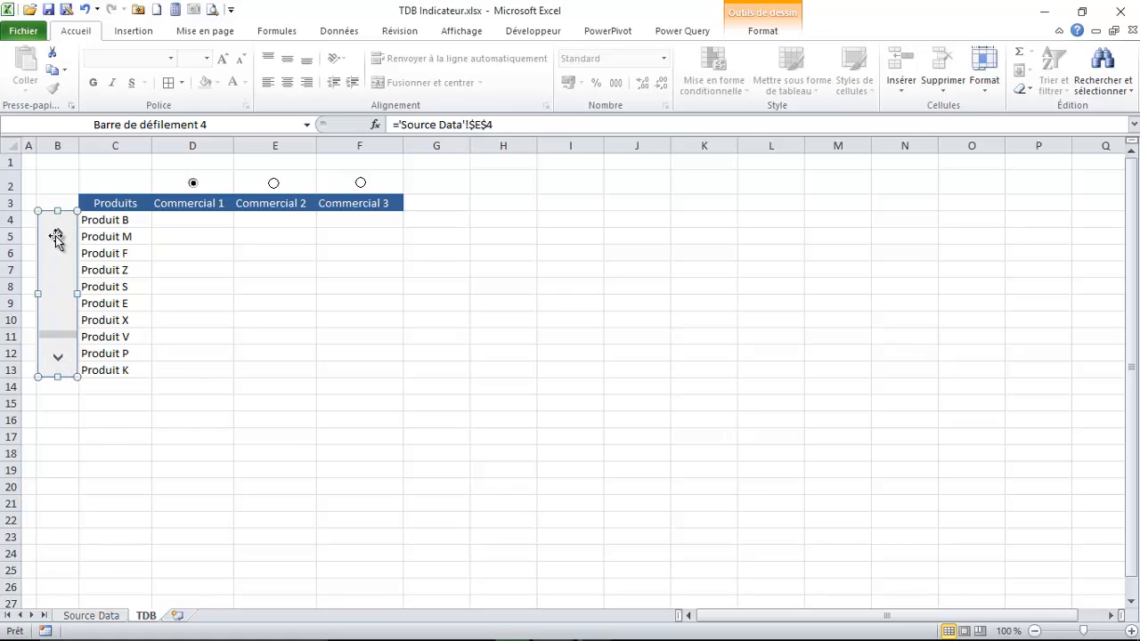
pyautogui.click(203, 316)
# Step: Move the scroll bar up and back to its lower end, and compare the product list with M28 and M4 on Source Data
pyautogui.click(57, 233)
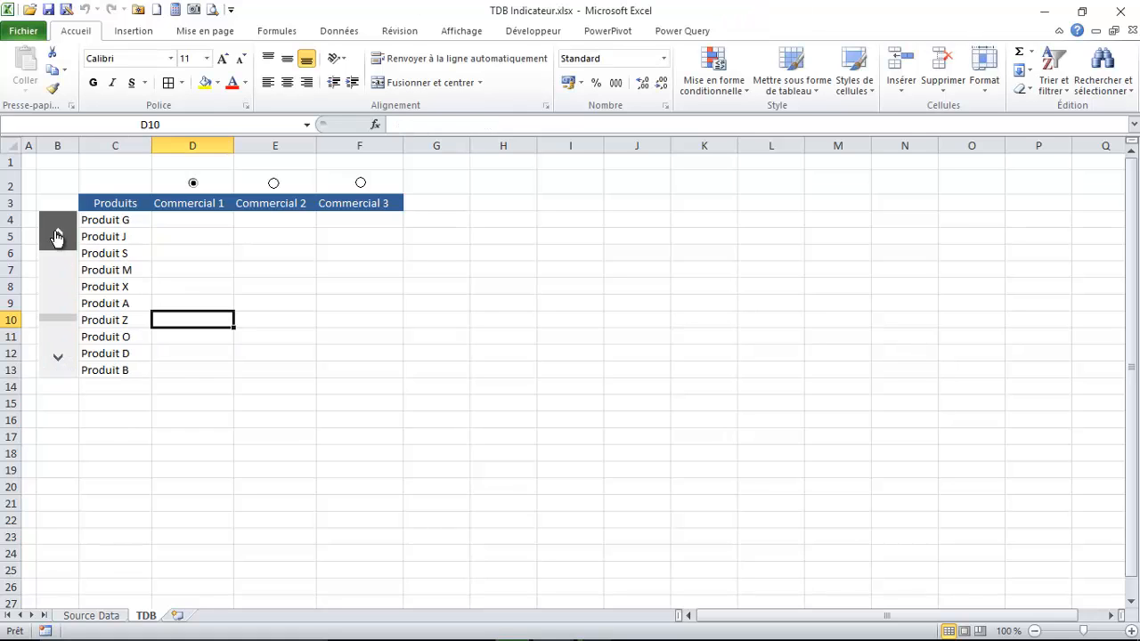
pyautogui.click(57, 358)
pyautogui.click(57, 358)
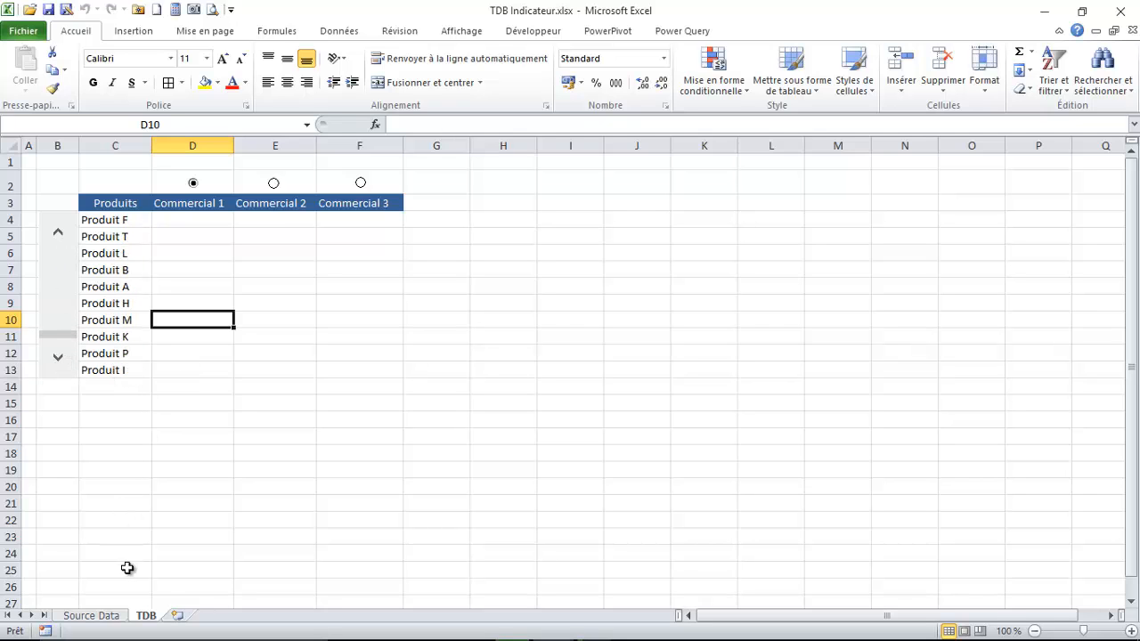
pyautogui.click(105, 616)
pyautogui.scroll(-2, 837, 592)
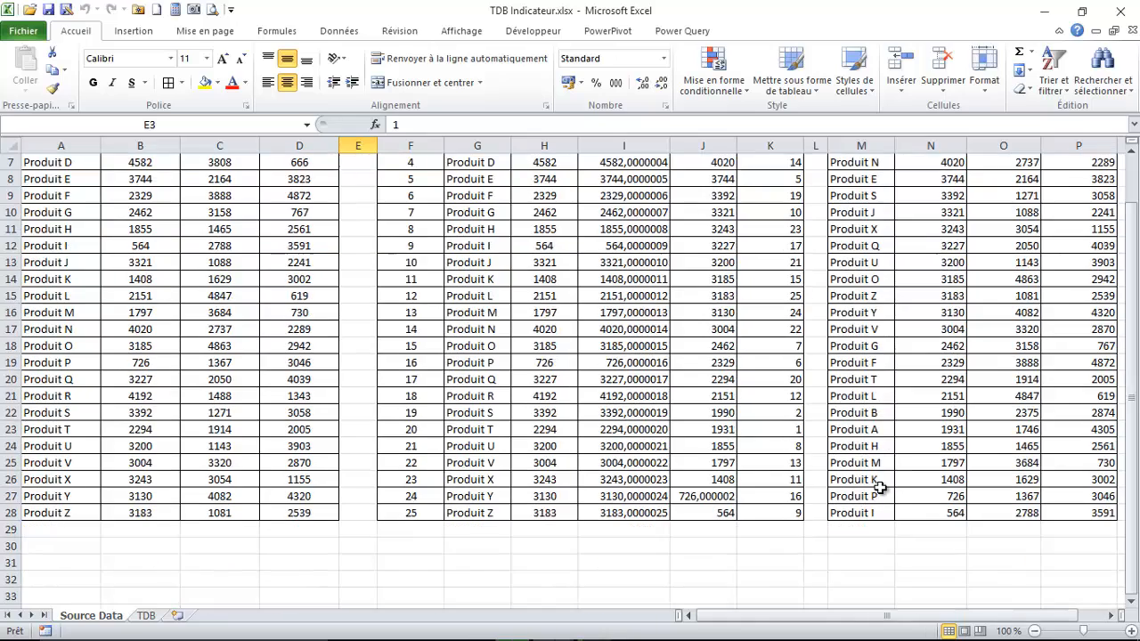
pyautogui.click(859, 511)
pyautogui.scroll(2, 861, 504)
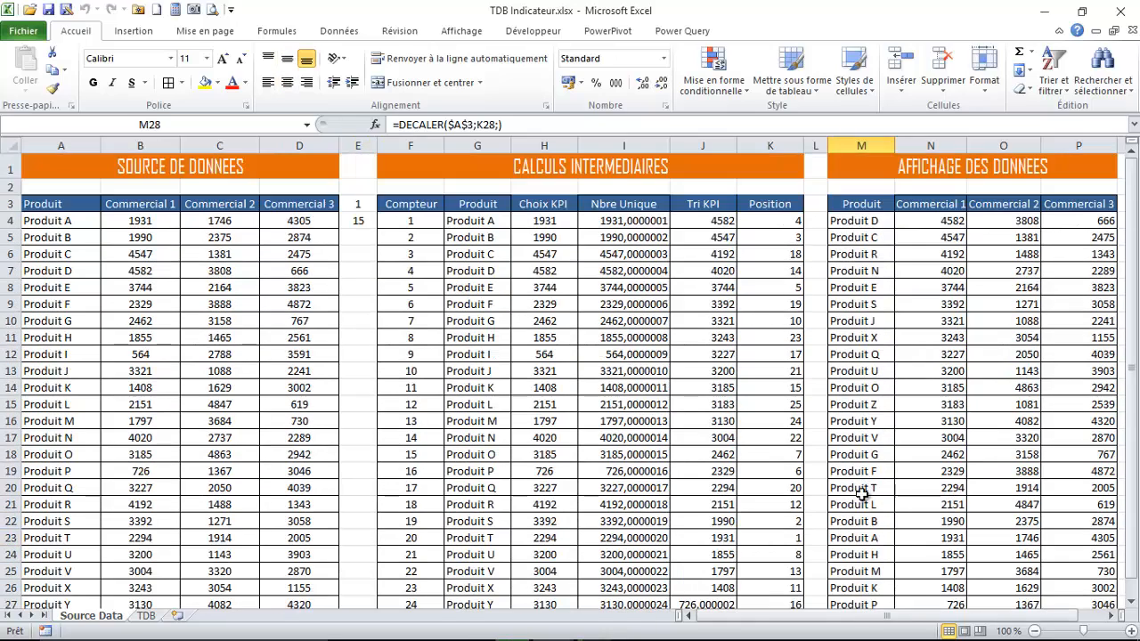
pyautogui.click(864, 224)
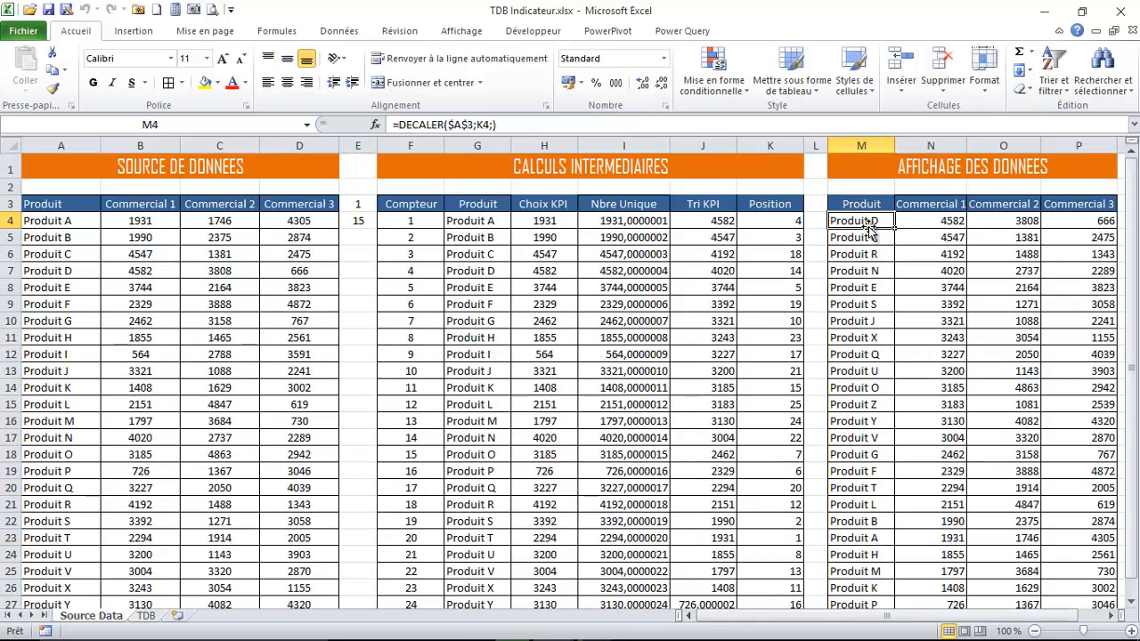
# Step: Run the TDB scroll bar up to its start and test one more round trip, ending at 0
pyautogui.click(148, 616)
pyautogui.click(56, 236)
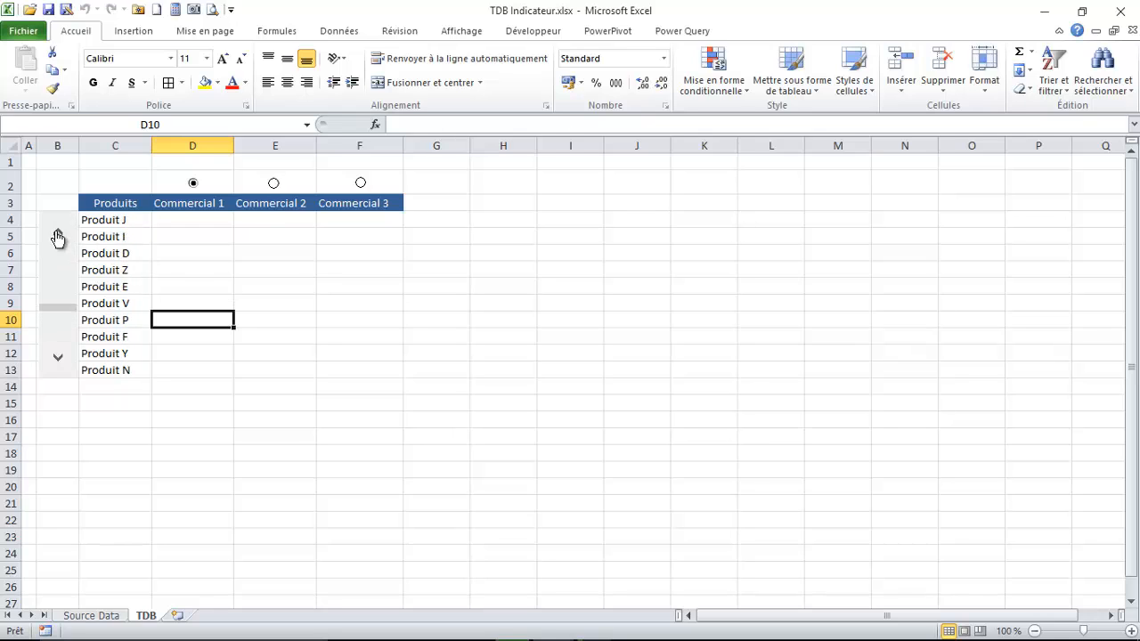
pyautogui.click(56, 236)
pyautogui.click(56, 236)
pyautogui.click(56, 236)
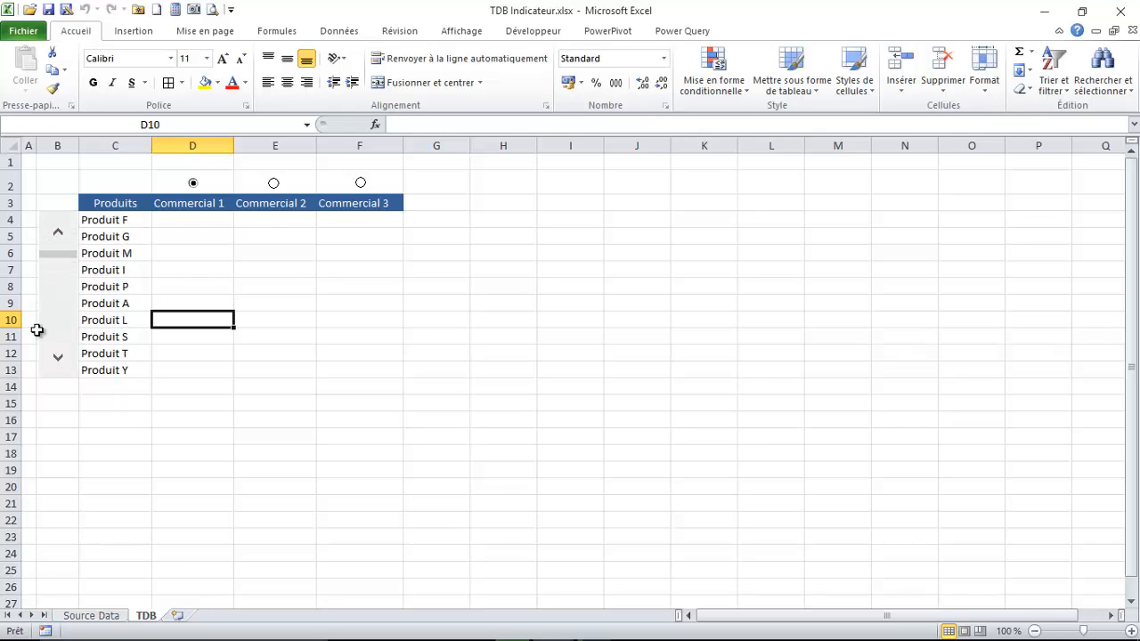
pyautogui.click(53, 355)
pyautogui.click(58, 233)
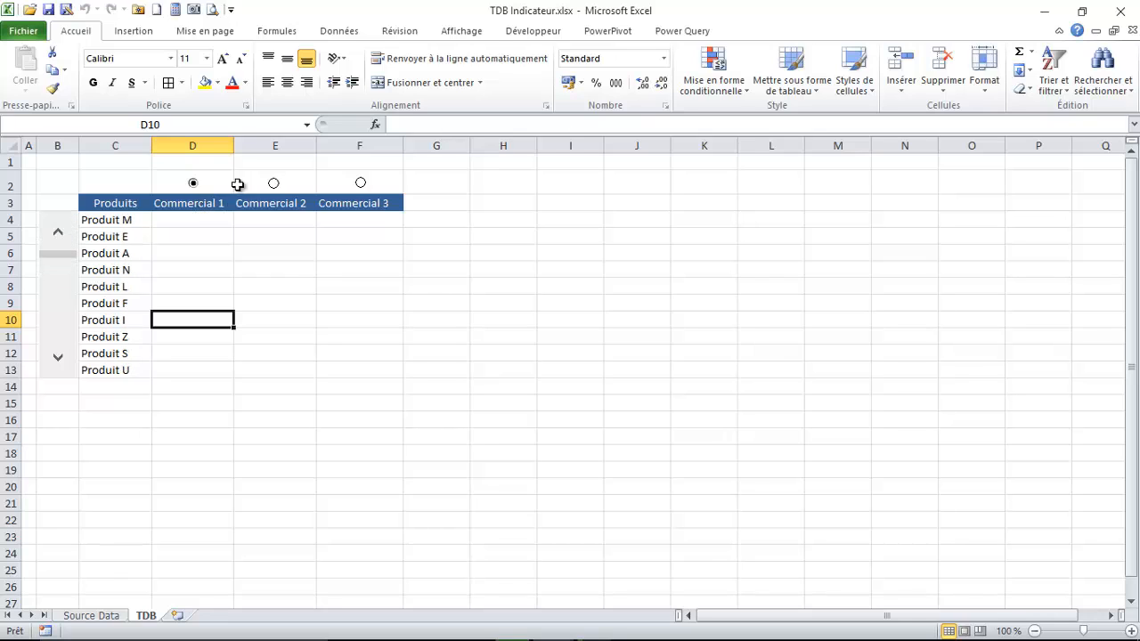
# Step: Select the Commercial 2 option and compare C4 and the following product with M4 and M5 on Source Data
pyautogui.click(274, 183)
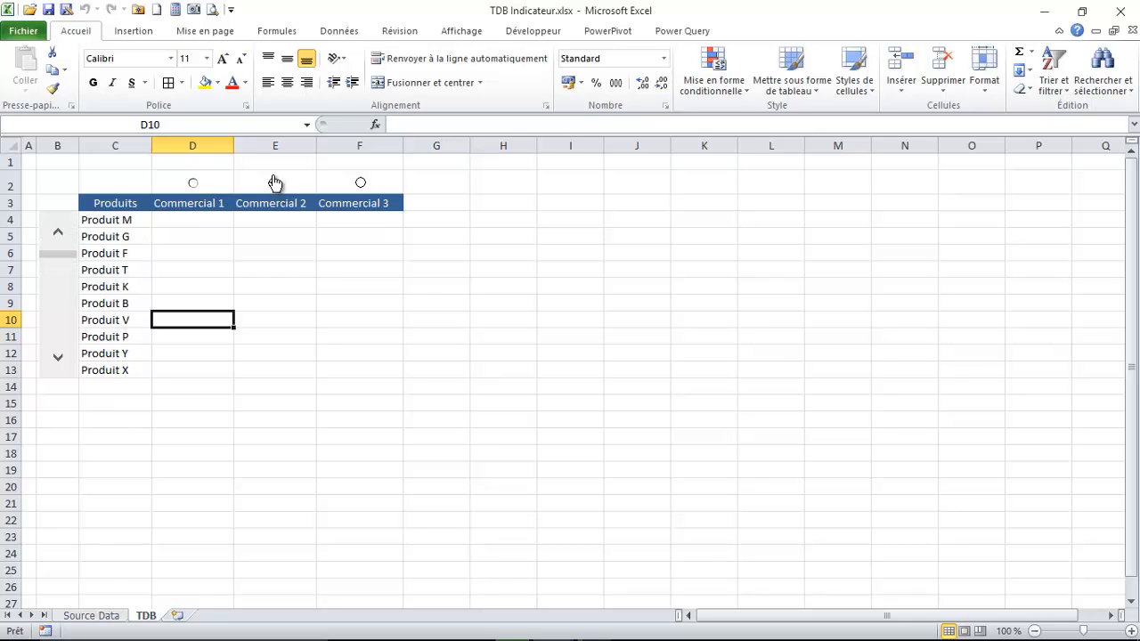
pyautogui.click(136, 220)
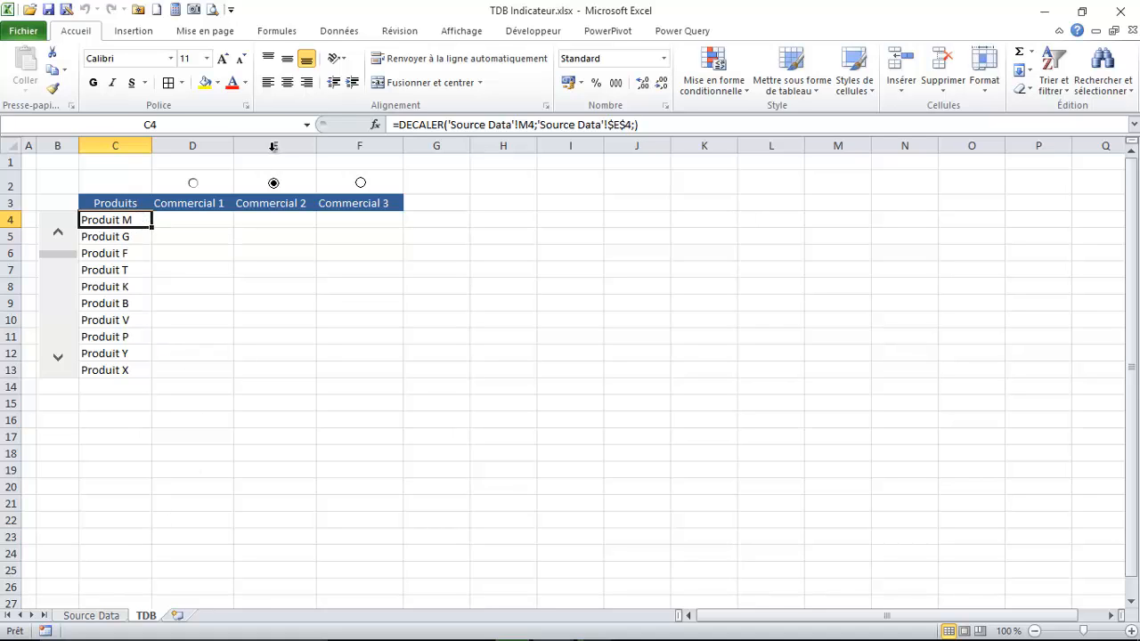
pyautogui.click(117, 617)
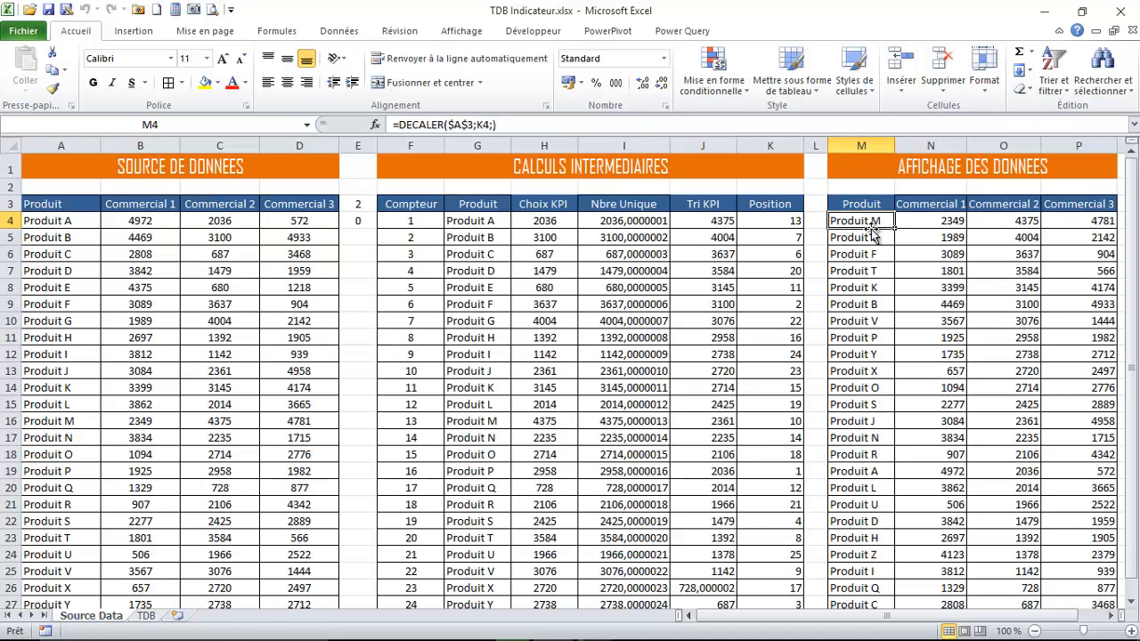
pyautogui.click(864, 238)
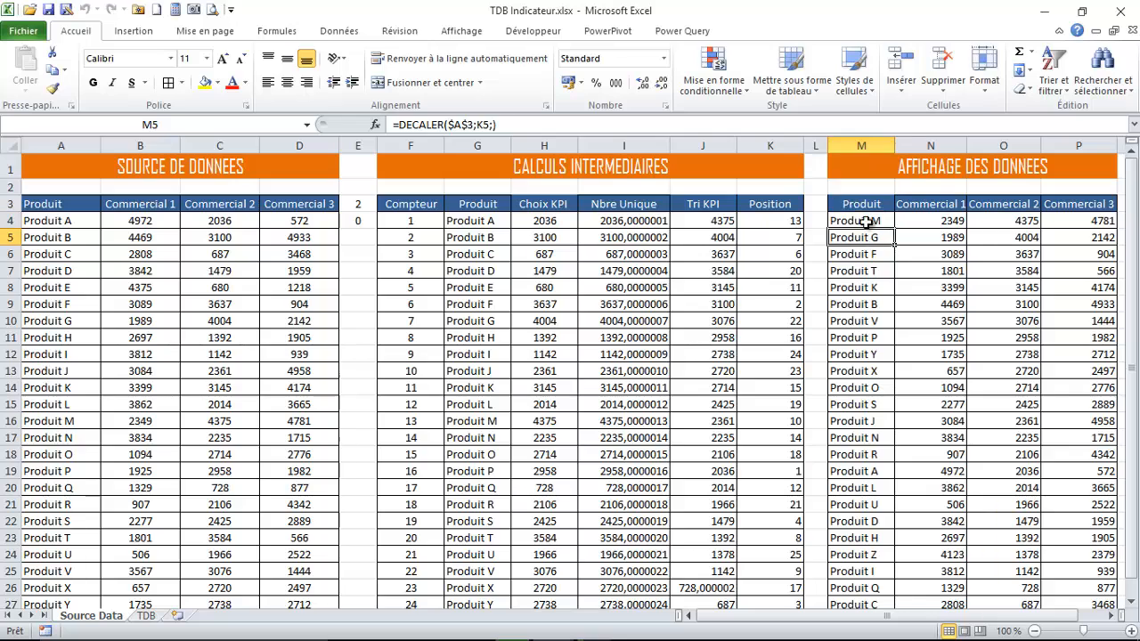
pyautogui.click(147, 617)
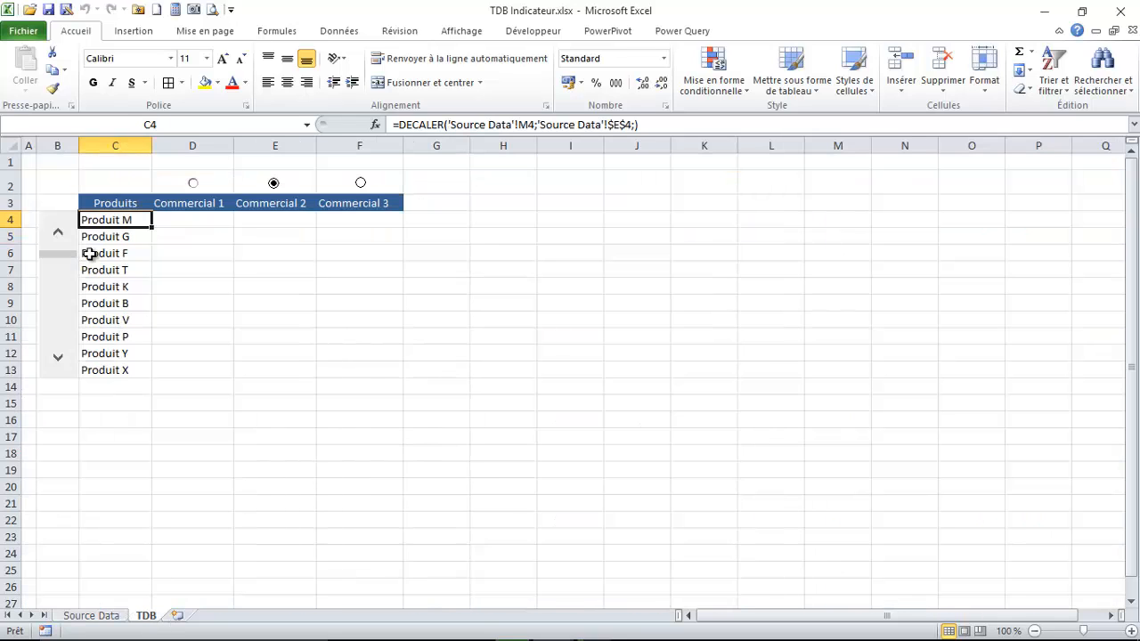
# Step: Switch to the Commercial 1 option and fill the C4 formula across to F4 and down through row 13
pyautogui.click(193, 182)
pyautogui.click(193, 223)
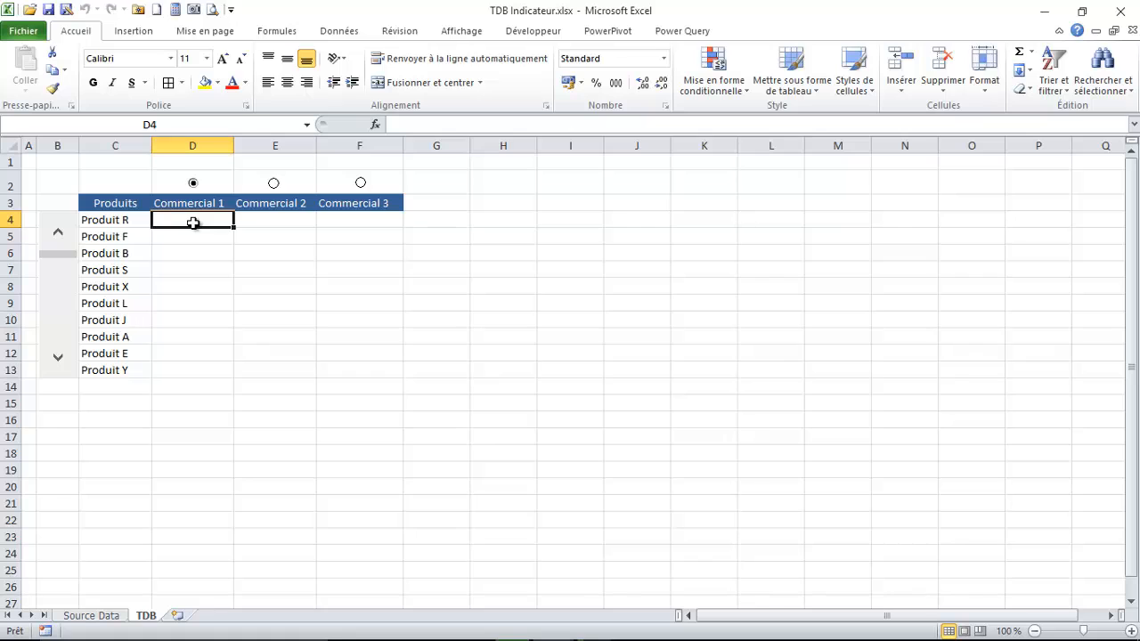
pyautogui.click(105, 221)
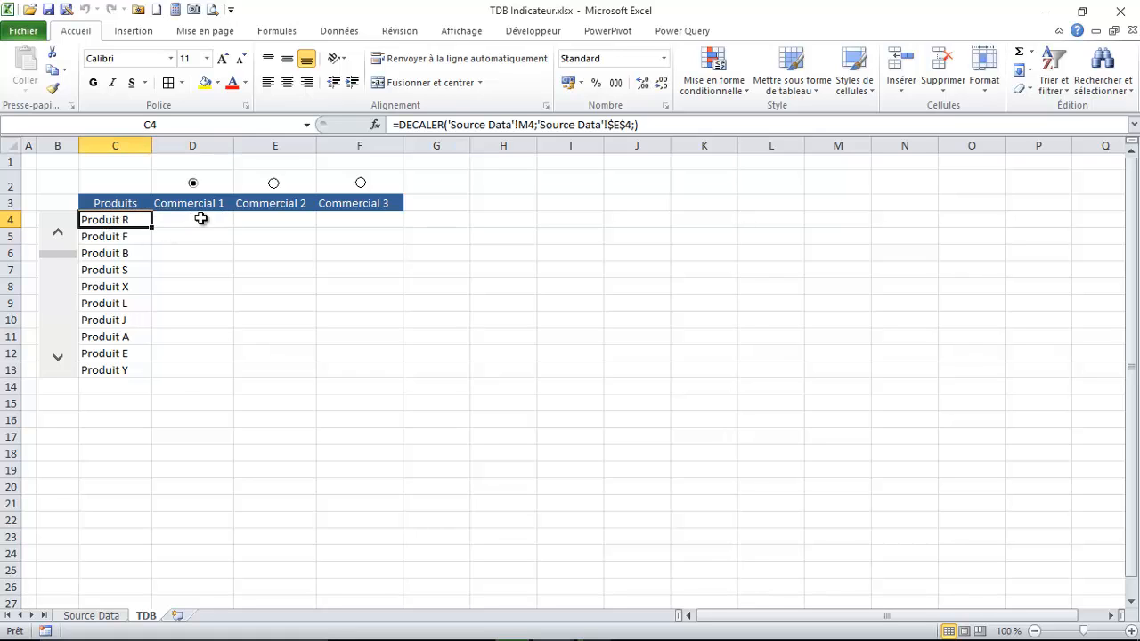
pyautogui.moveTo(155, 225); pyautogui.dragTo(397, 224)
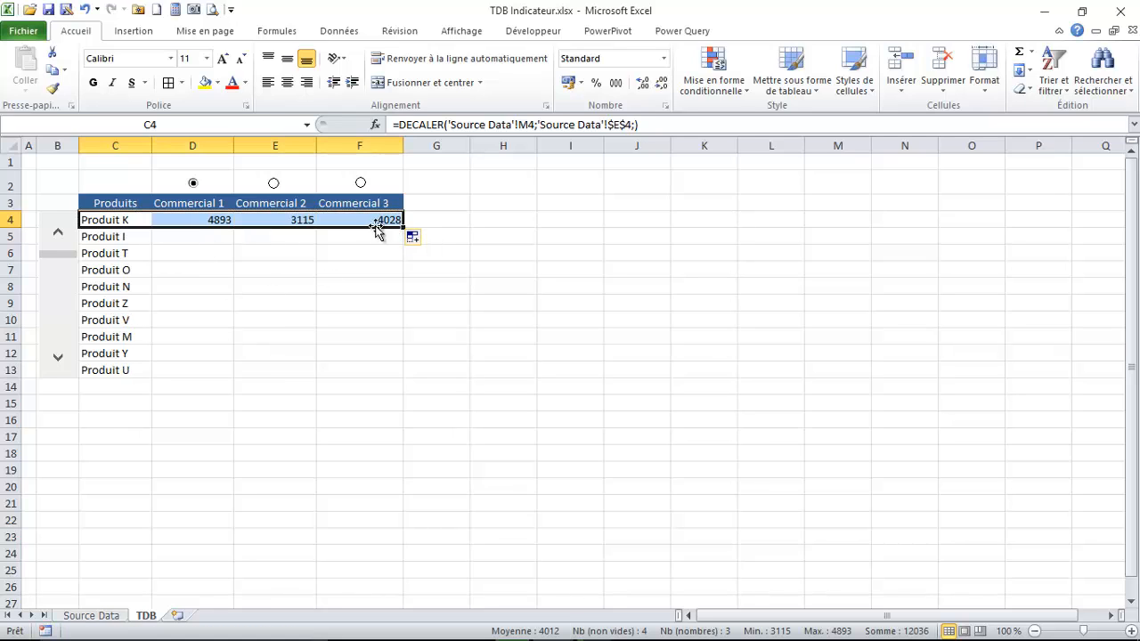
pyautogui.click(189, 218)
pyautogui.click(114, 223)
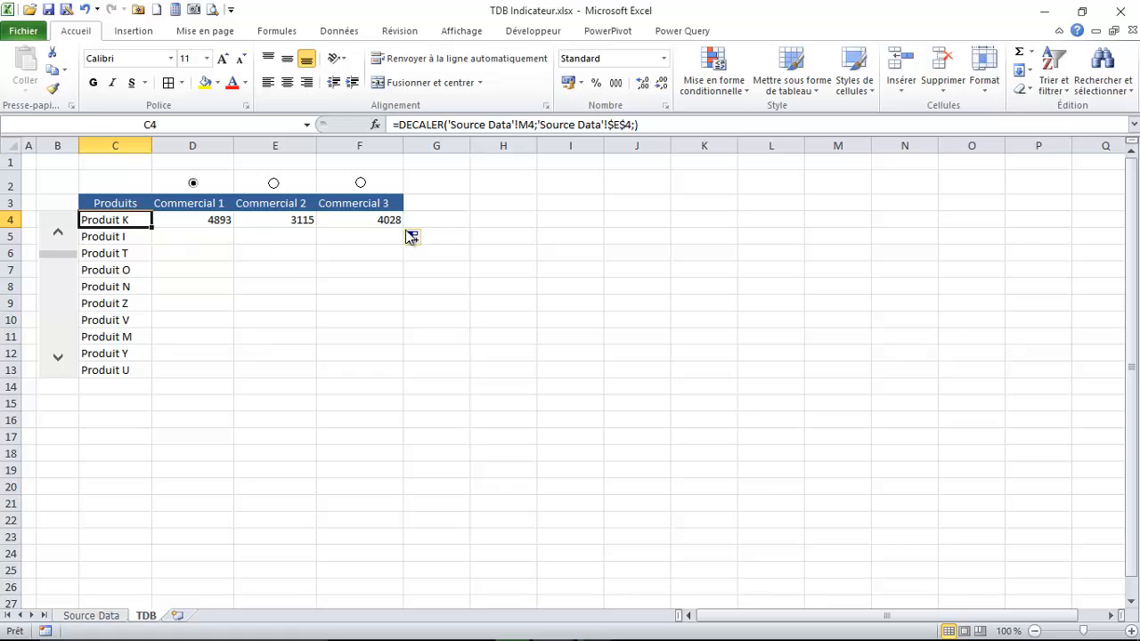
pyautogui.moveTo(210, 222); pyautogui.dragTo(399, 377)
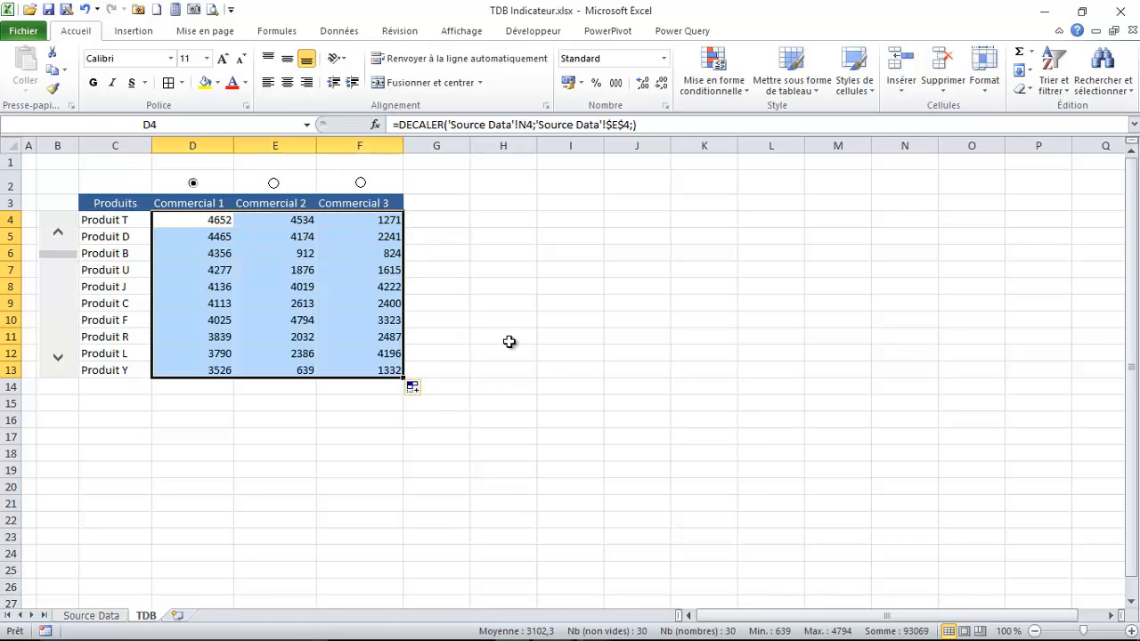
pyautogui.click(214, 223)
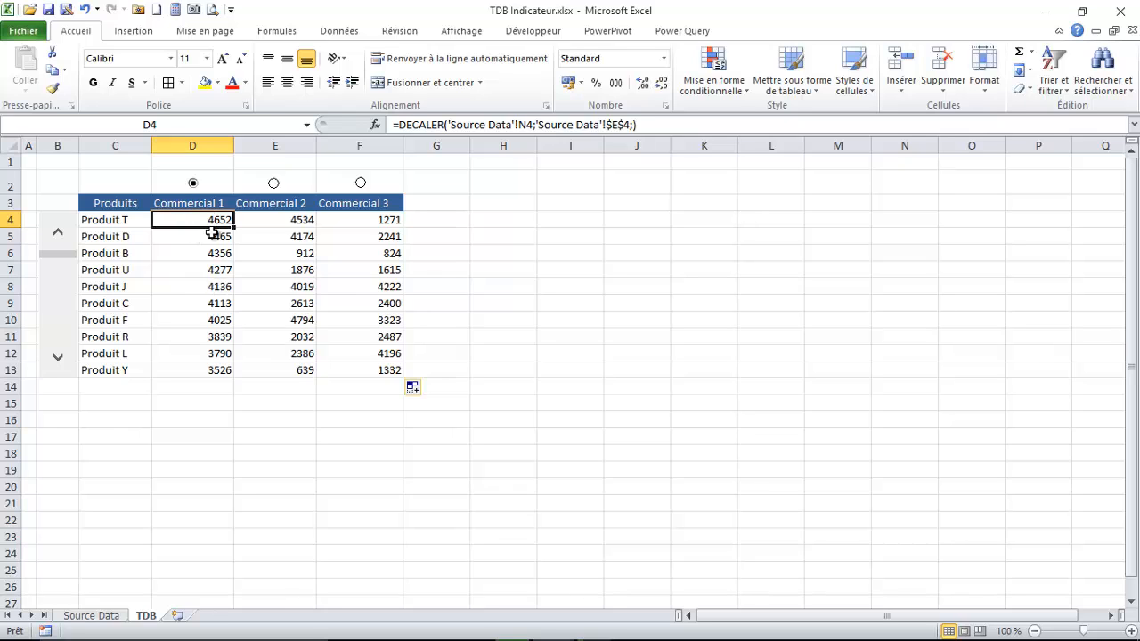
# Step: Format the sales figures in D4:F13 as euro currency without decimals
pyautogui.moveTo(189, 220); pyautogui.dragTo(390, 370)
pyautogui.click(568, 83)
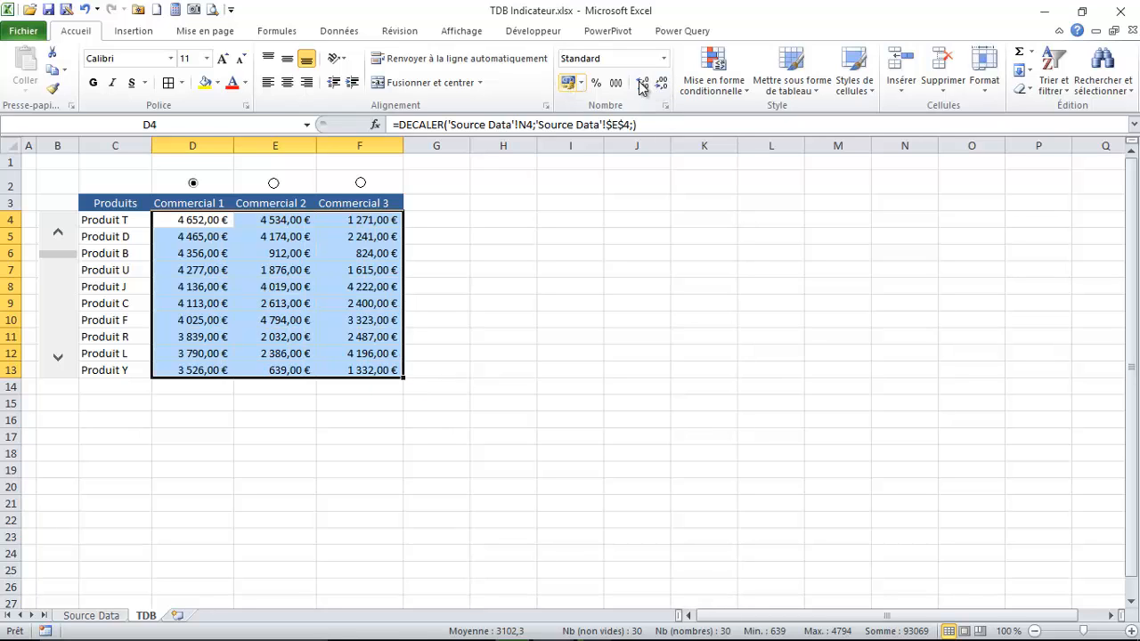
pyautogui.click(662, 84)
pyautogui.click(661, 84)
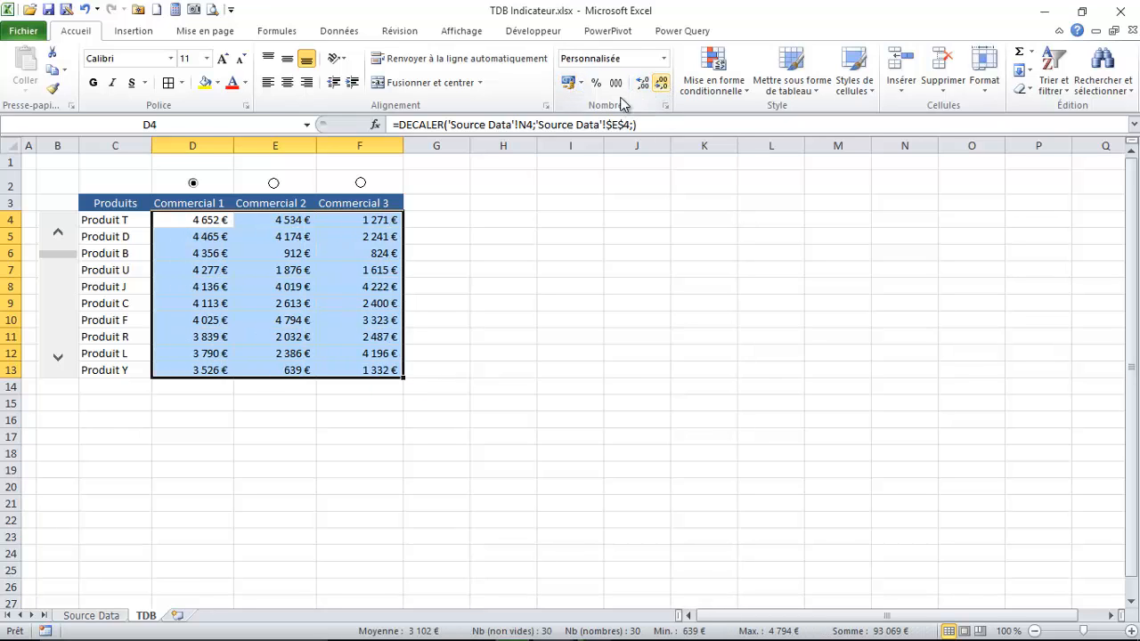
pyautogui.click(221, 238)
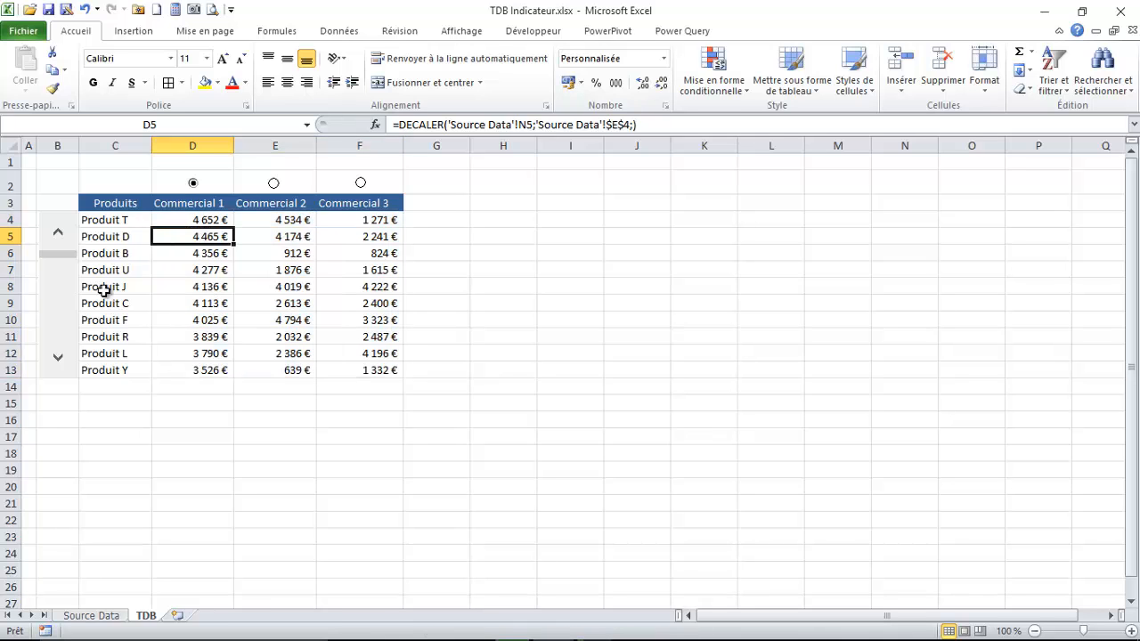
# Step: Test the scroll bar with the full table by moving it down and back to its start
pyautogui.click(58, 360)
pyautogui.click(57, 360)
pyautogui.click(58, 360)
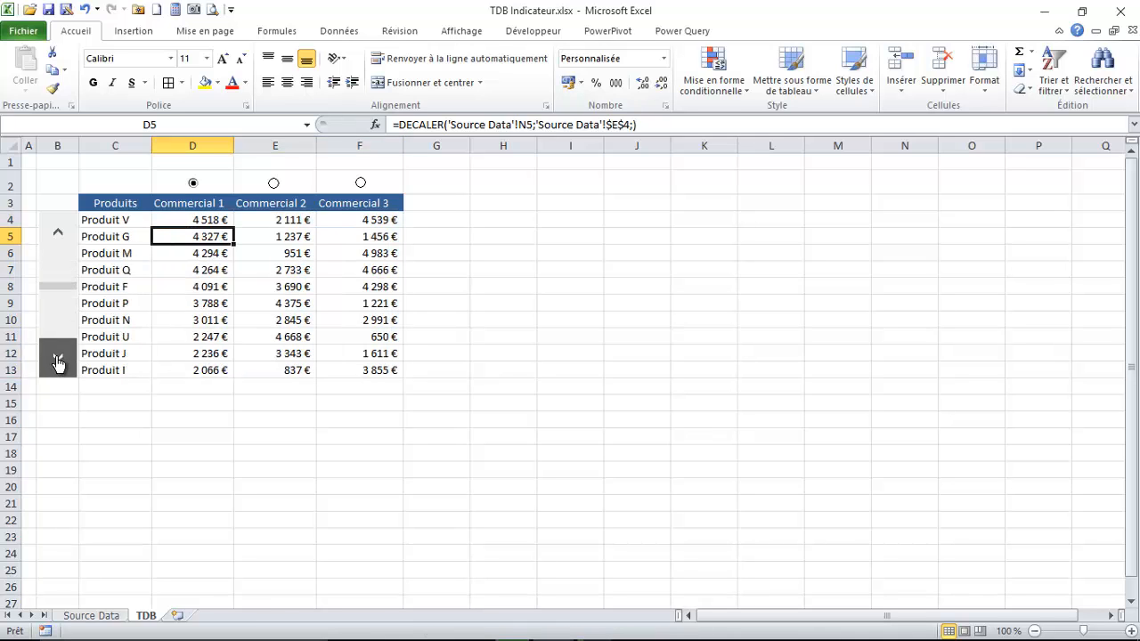
pyautogui.moveTo(71, 286); pyautogui.dragTo(73, 253)
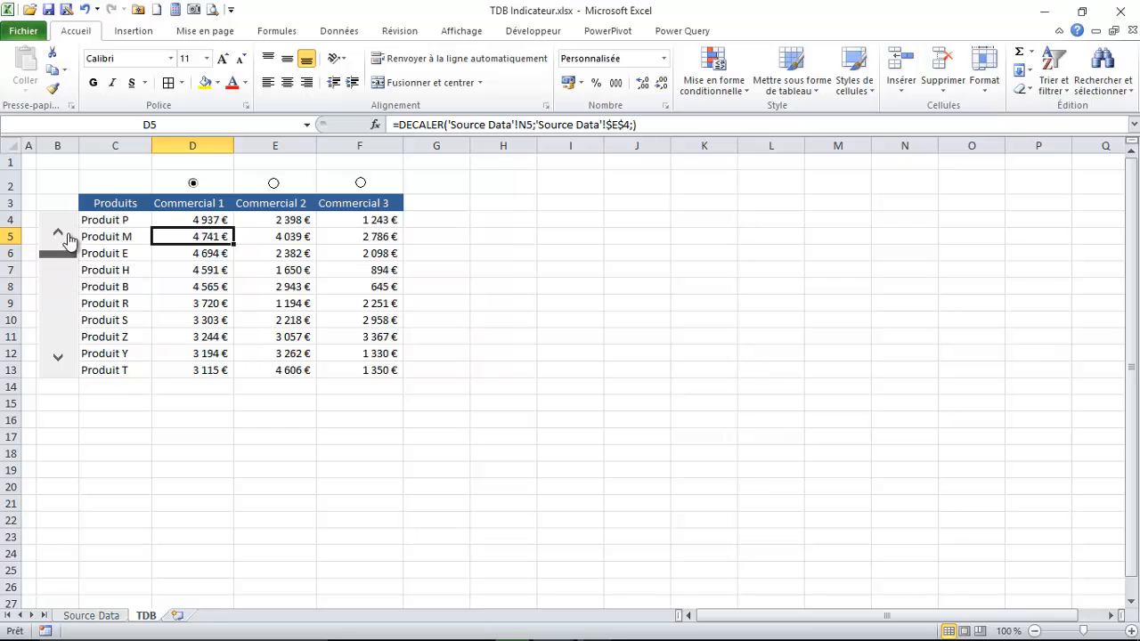
# Step: Select the Commercial 2 option and check the sort order by comparing D4 and E4
pyautogui.click(206, 219)
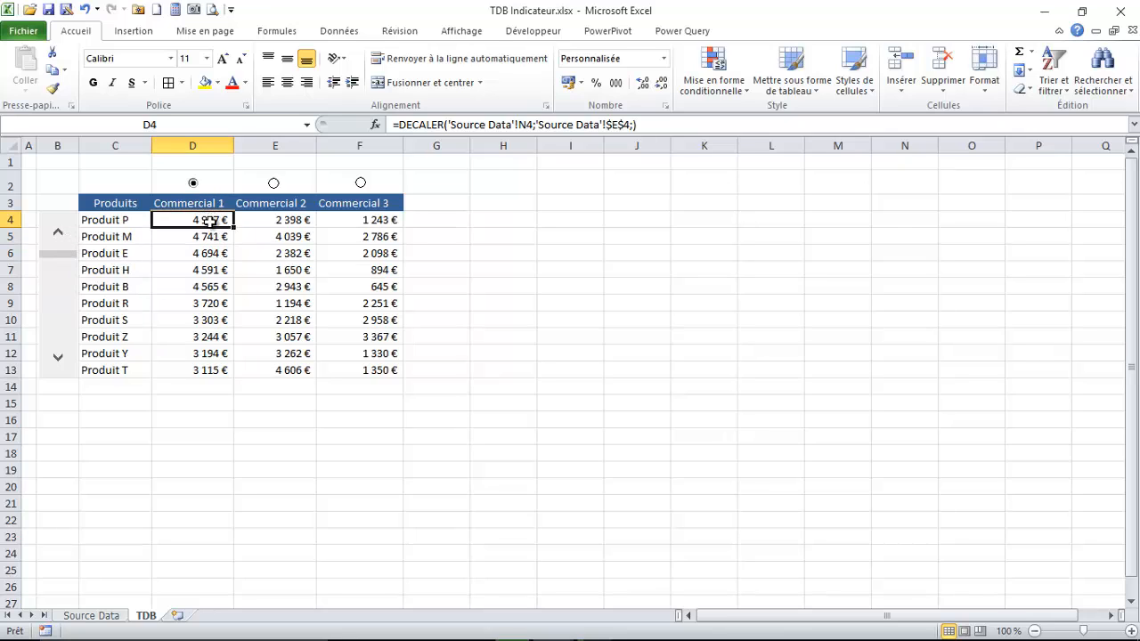
pyautogui.click(274, 182)
pyautogui.click(292, 225)
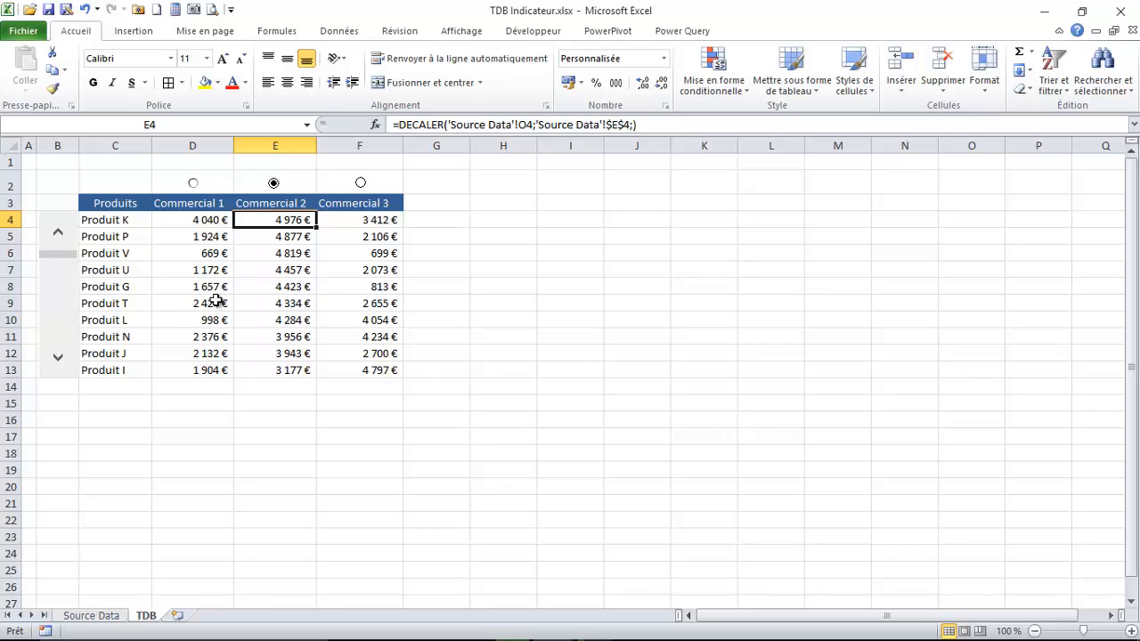
pyautogui.click(197, 220)
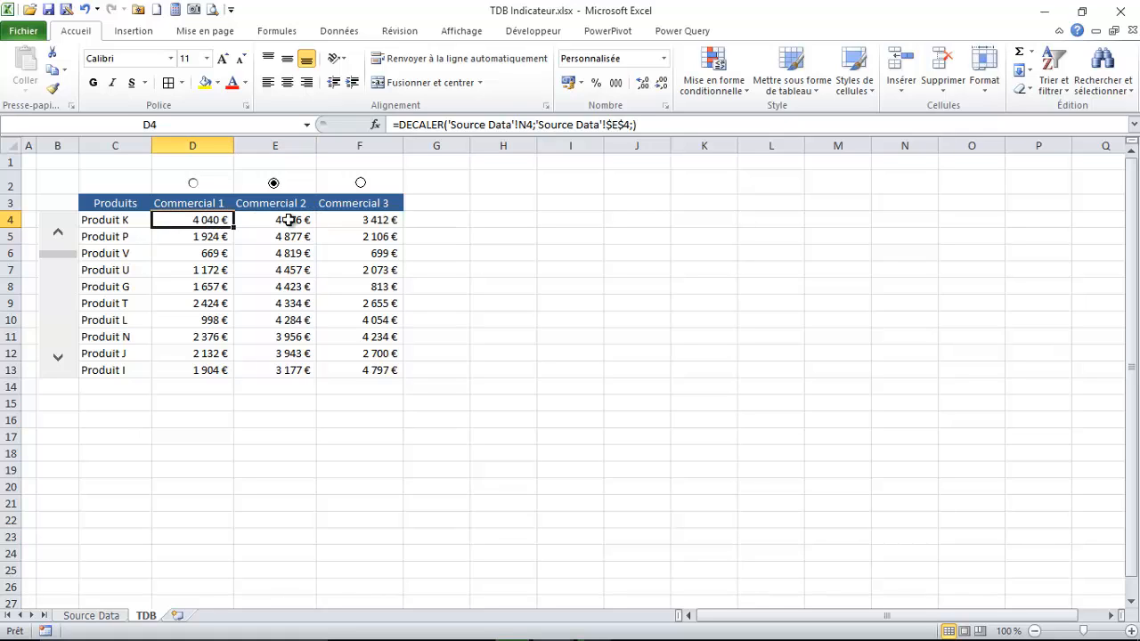
pyautogui.click(289, 220)
# Step: Add a column sparkline of the row 4 figures in G4 and fill it down through G13
pyautogui.click(185, 224)
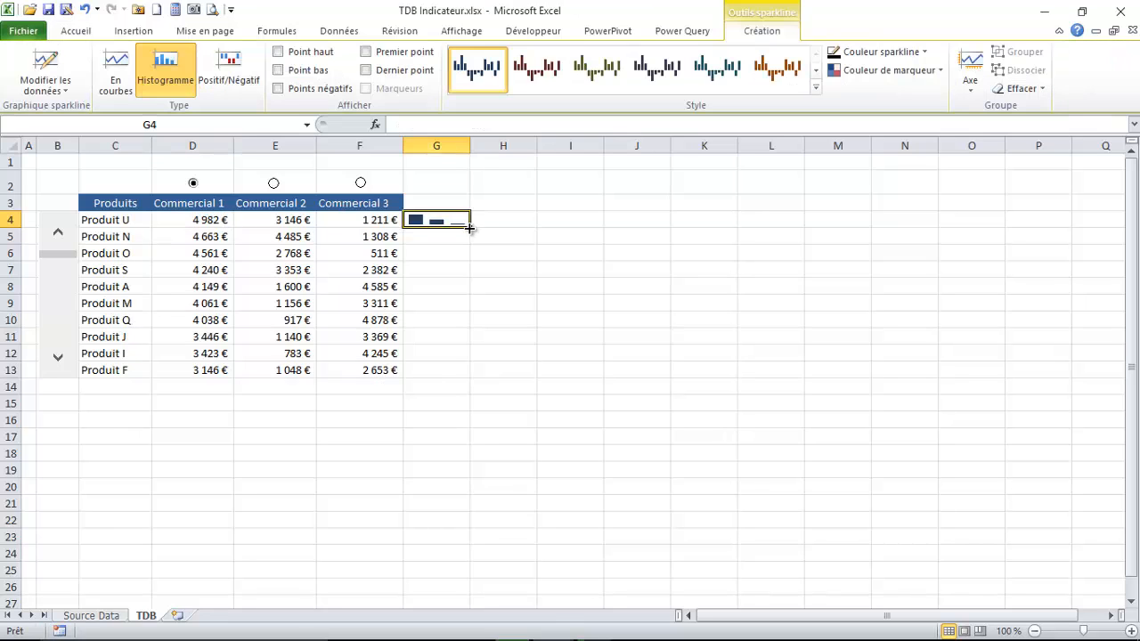
pyautogui.moveTo(468, 225); pyautogui.dragTo(472, 374)
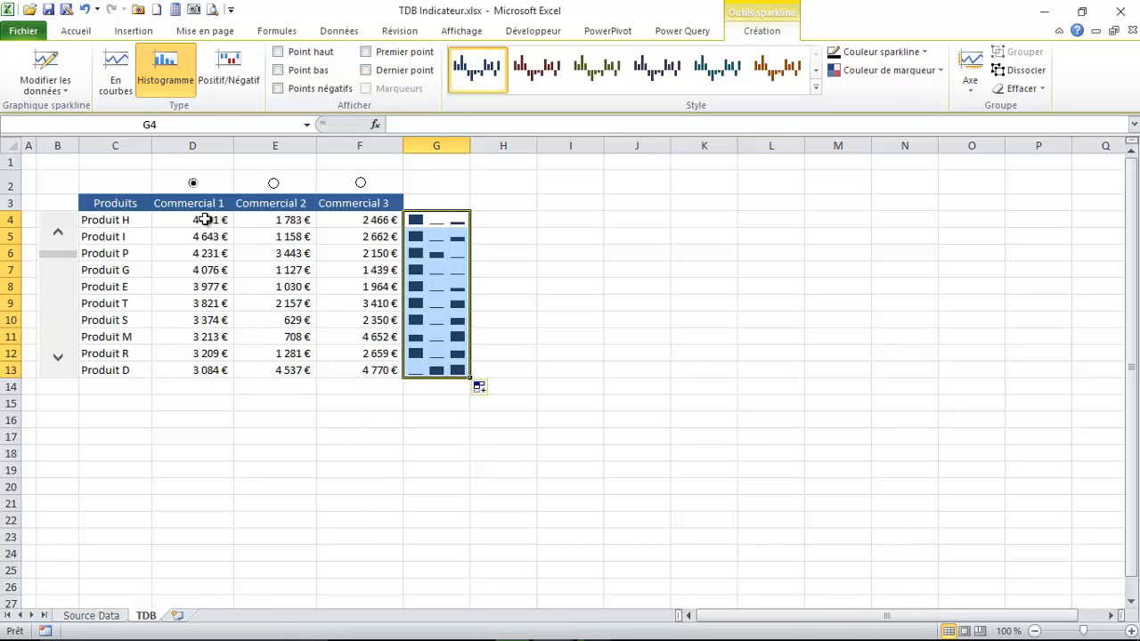
# Step: Test the sparklines by switching through the Commercial 2 and Commercial 3 options and back to Commercial 1
pyautogui.click(274, 182)
pyautogui.click(360, 184)
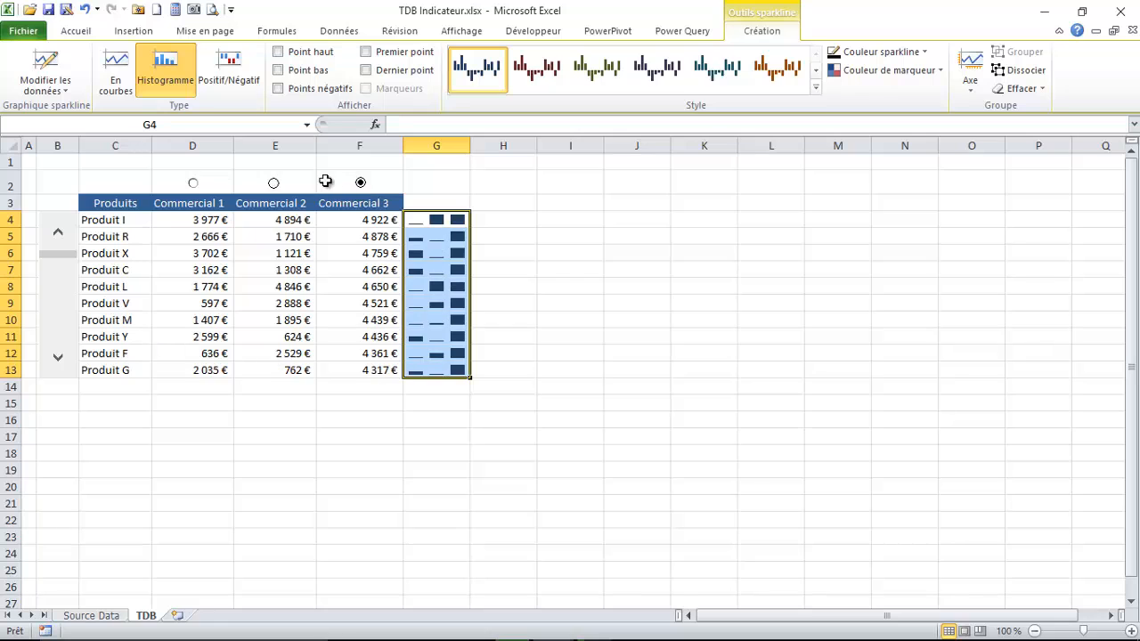
pyautogui.click(273, 184)
pyautogui.click(193, 185)
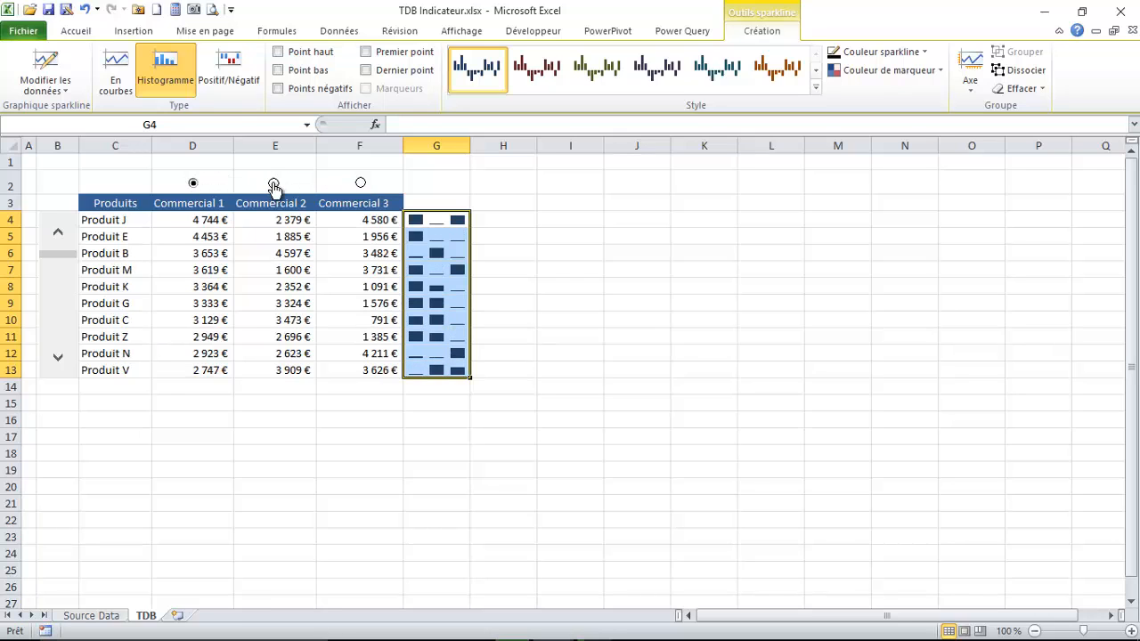
# Step: Switch the sort to Commercial 2 and on to Commercial 3, checking how the table and sparklines update
pyautogui.click(273, 183)
pyautogui.click(360, 183)
pyautogui.click(263, 300)
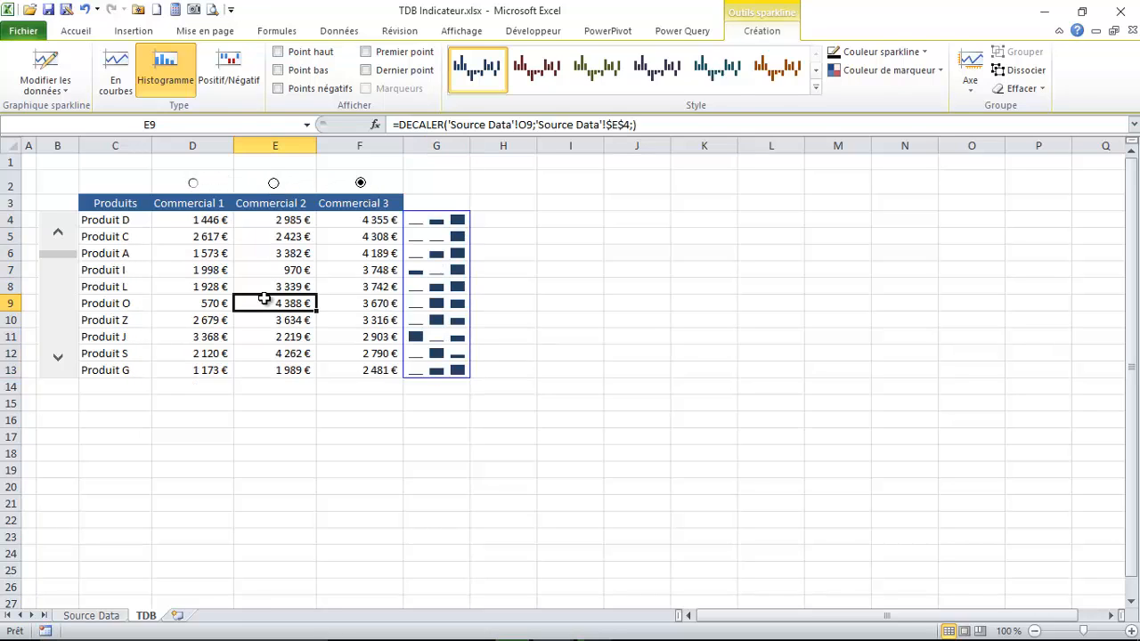
pyautogui.press('Up')
pyautogui.press('Up')
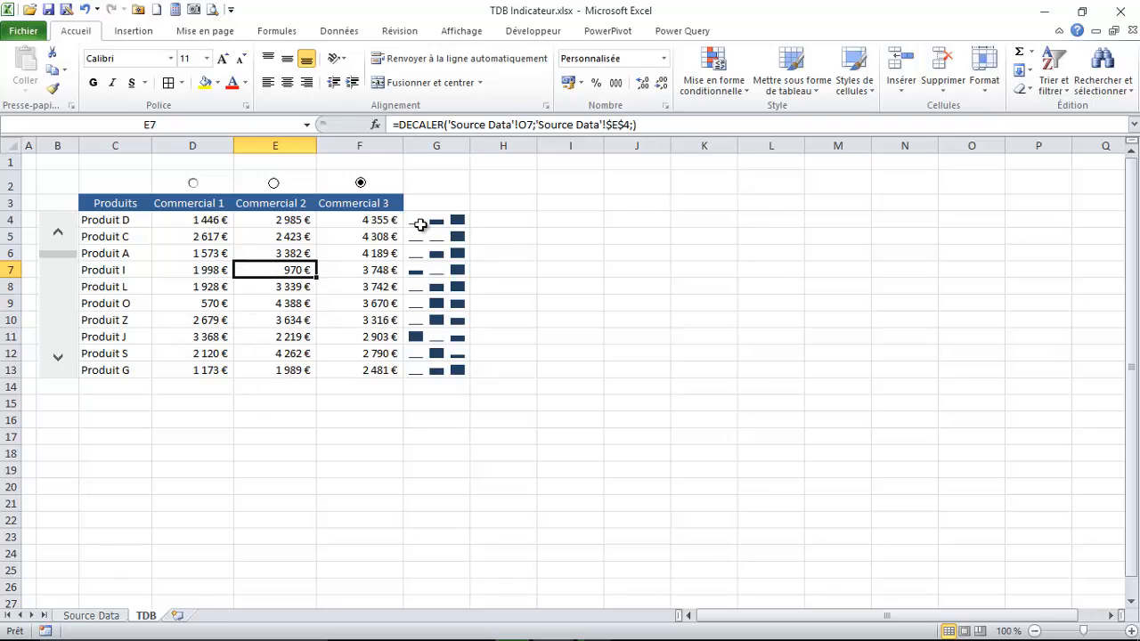
# Step: Try the line type on the sparklines in G4:G13 and return them to the column type
pyautogui.moveTo(423, 223); pyautogui.dragTo(438, 292)
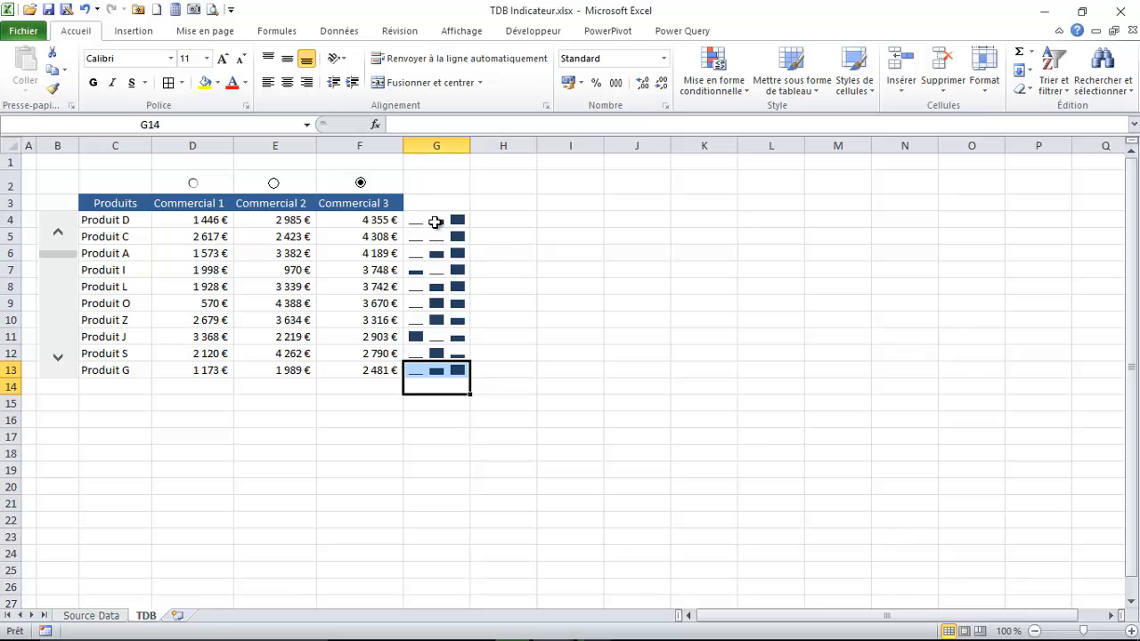
pyautogui.moveTo(442, 222); pyautogui.dragTo(437, 371)
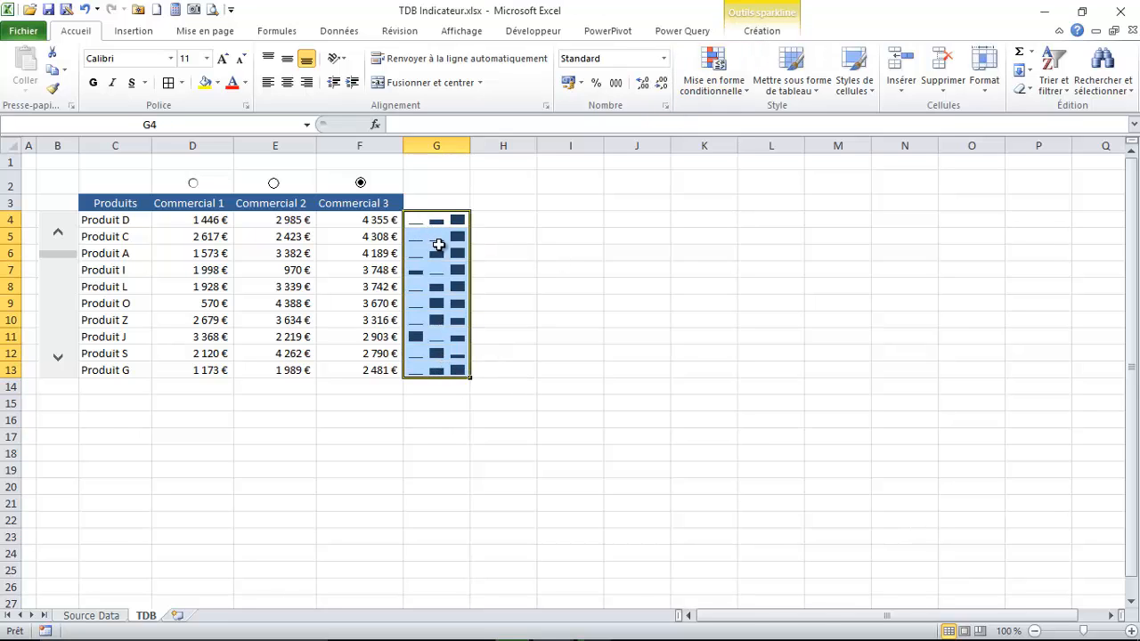
pyautogui.click(762, 27)
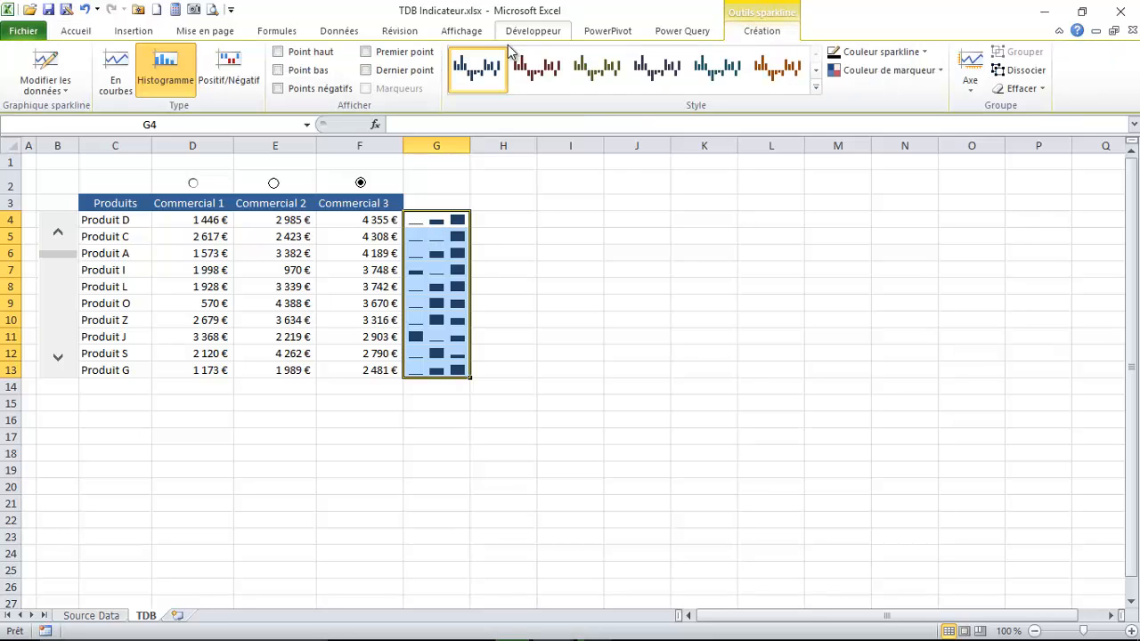
pyautogui.click(115, 68)
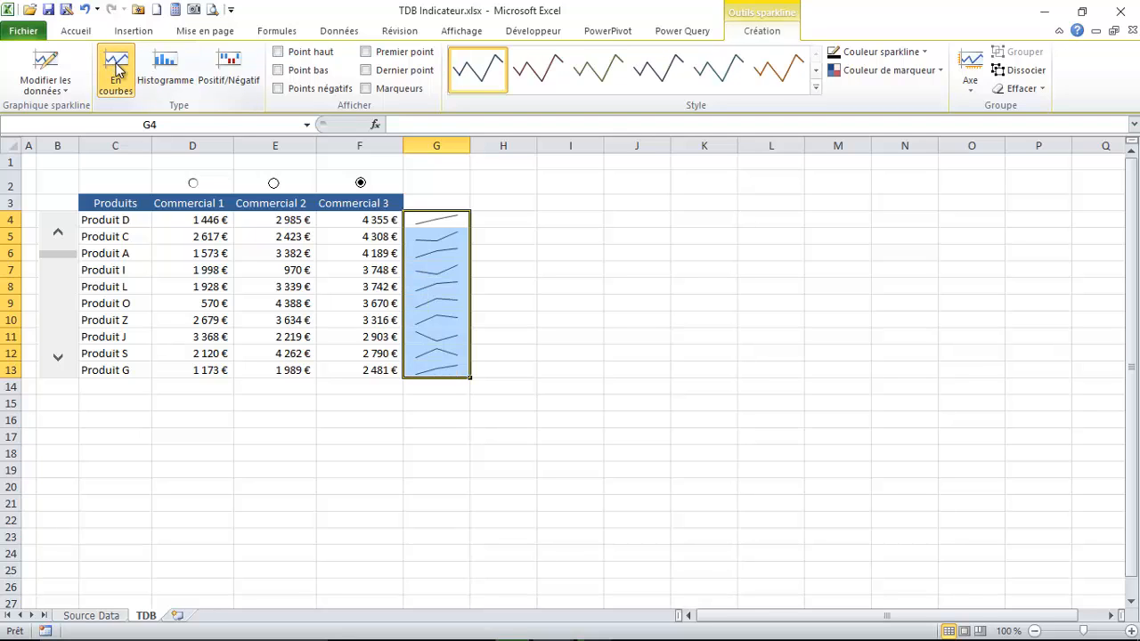
pyautogui.click(166, 70)
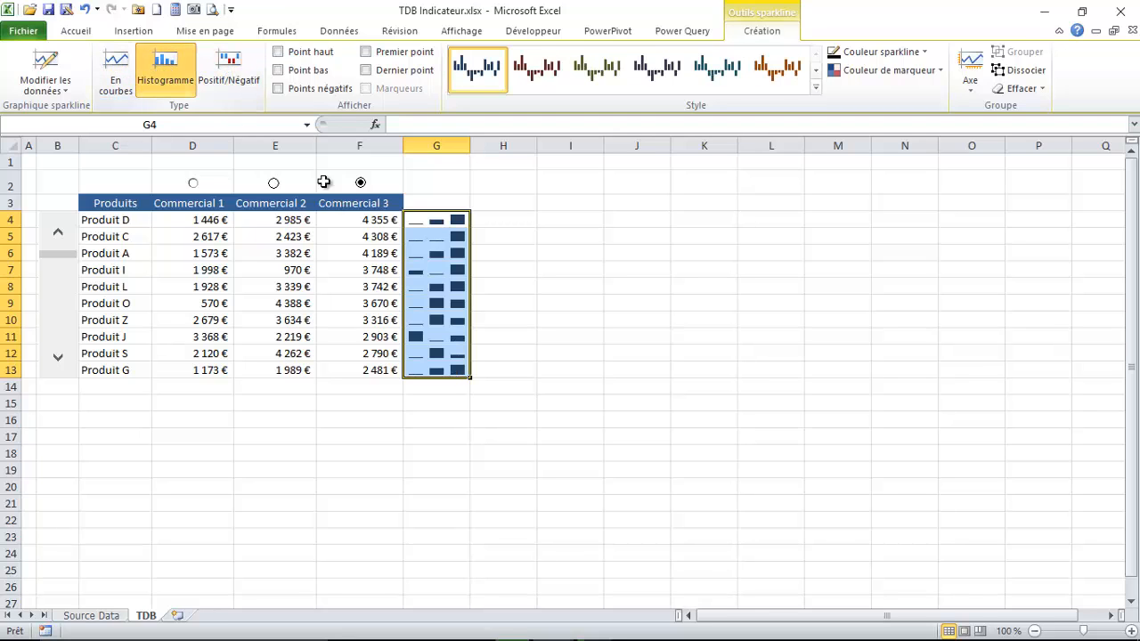
pyautogui.click(116, 71)
pyautogui.click(160, 75)
pyautogui.click(501, 285)
# Step: Recolour the sparklines in G4:G13 with the darker theme orange
pyautogui.moveTo(433, 219); pyautogui.dragTo(437, 370)
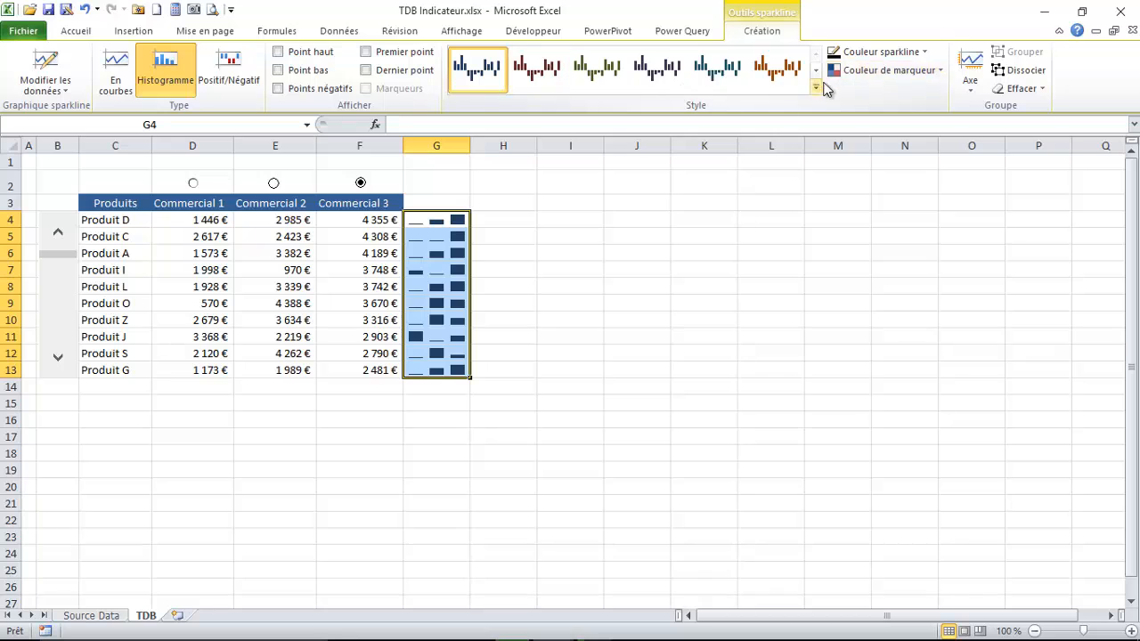
pyautogui.click(924, 51)
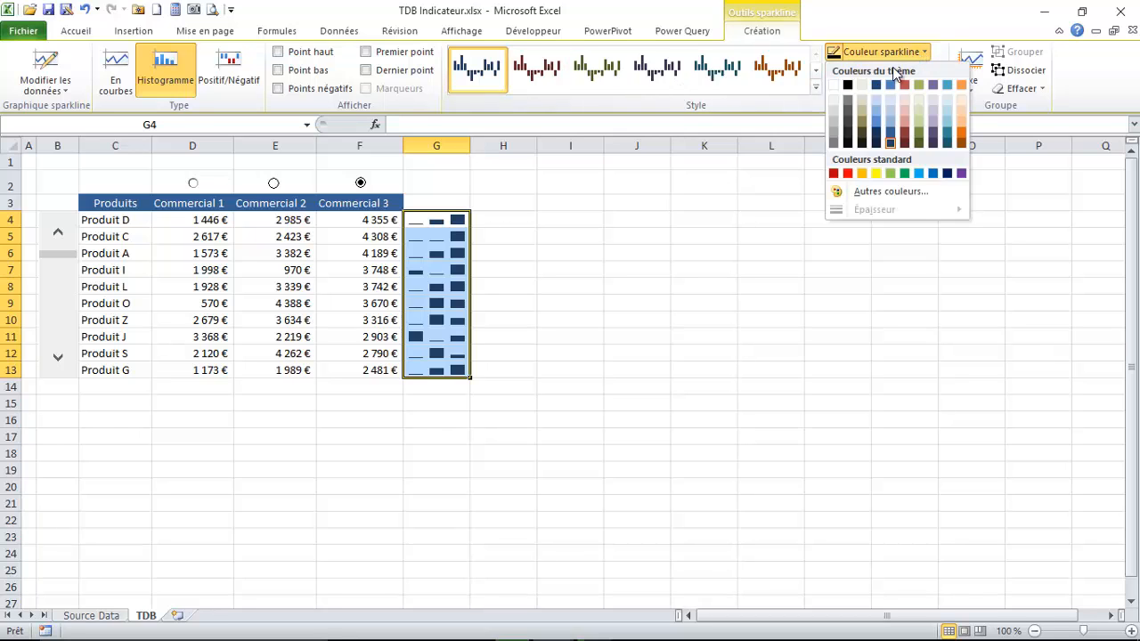
pyautogui.click(861, 174)
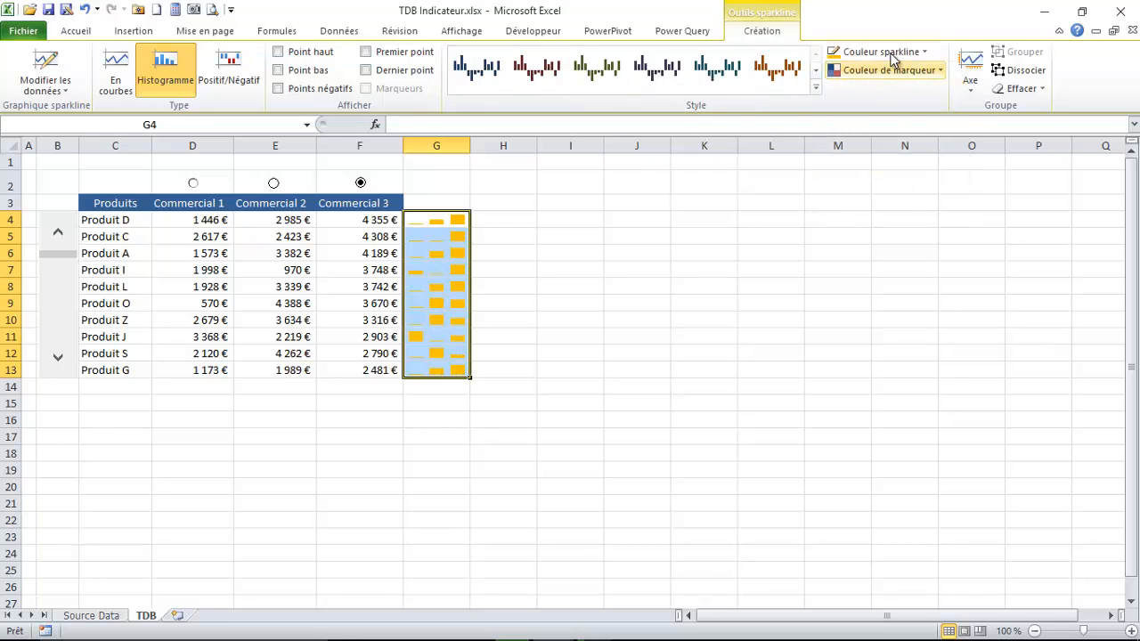
pyautogui.click(926, 54)
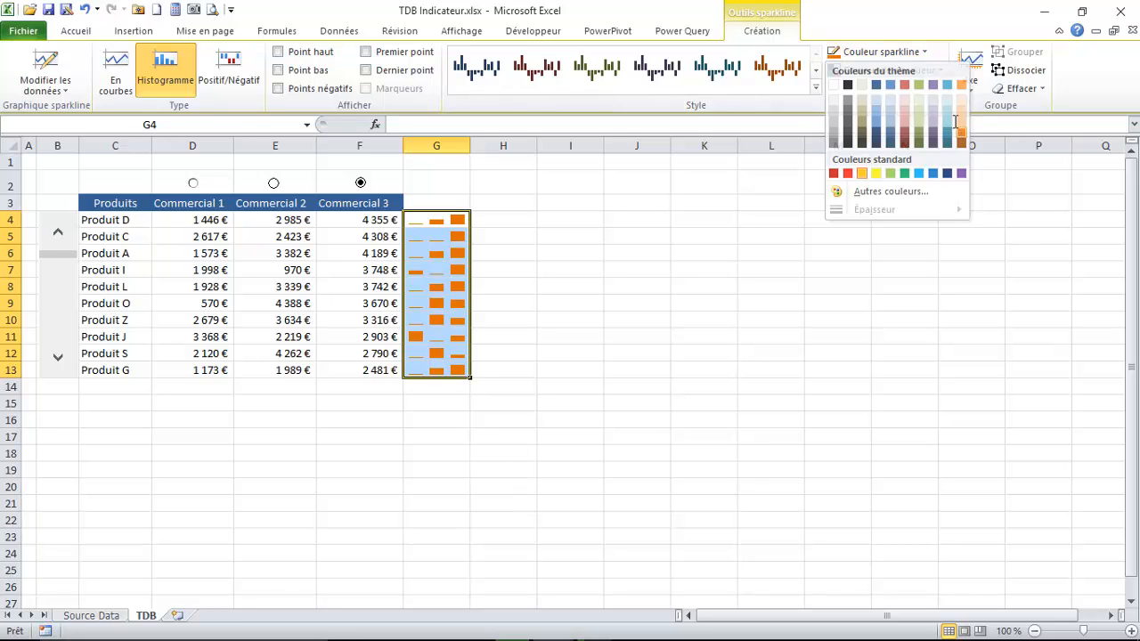
pyautogui.click(958, 129)
pyautogui.click(445, 268)
pyautogui.click(293, 272)
pyautogui.click(190, 222)
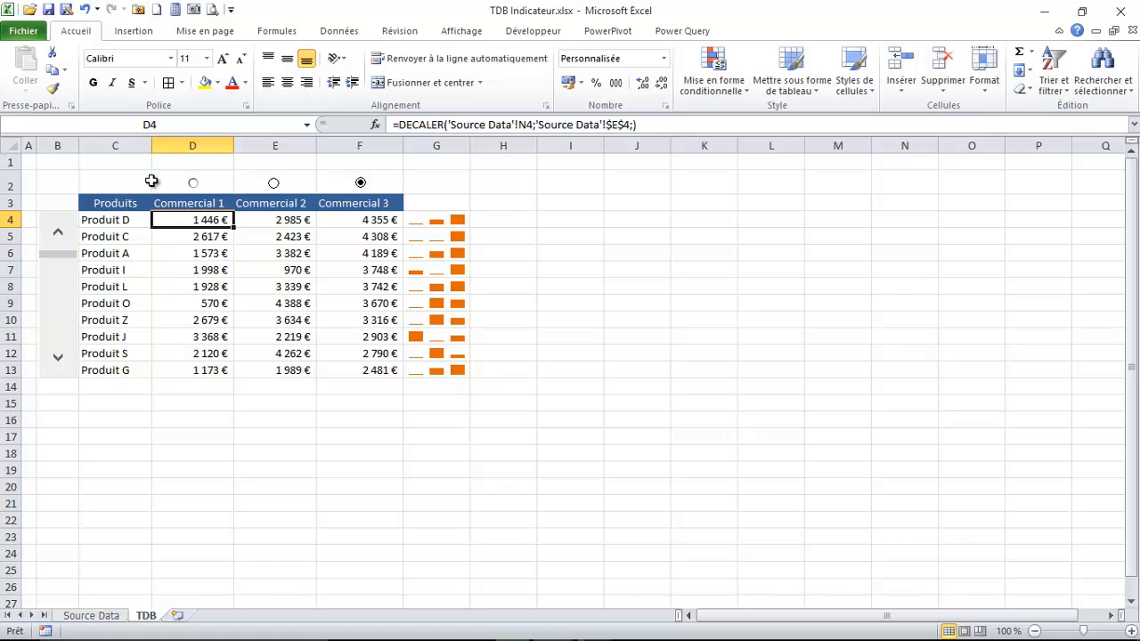
# Step: Fill D2:F2 behind the option buttons with the header row's dark theme blue
pyautogui.moveTo(172, 179); pyautogui.dragTo(369, 180)
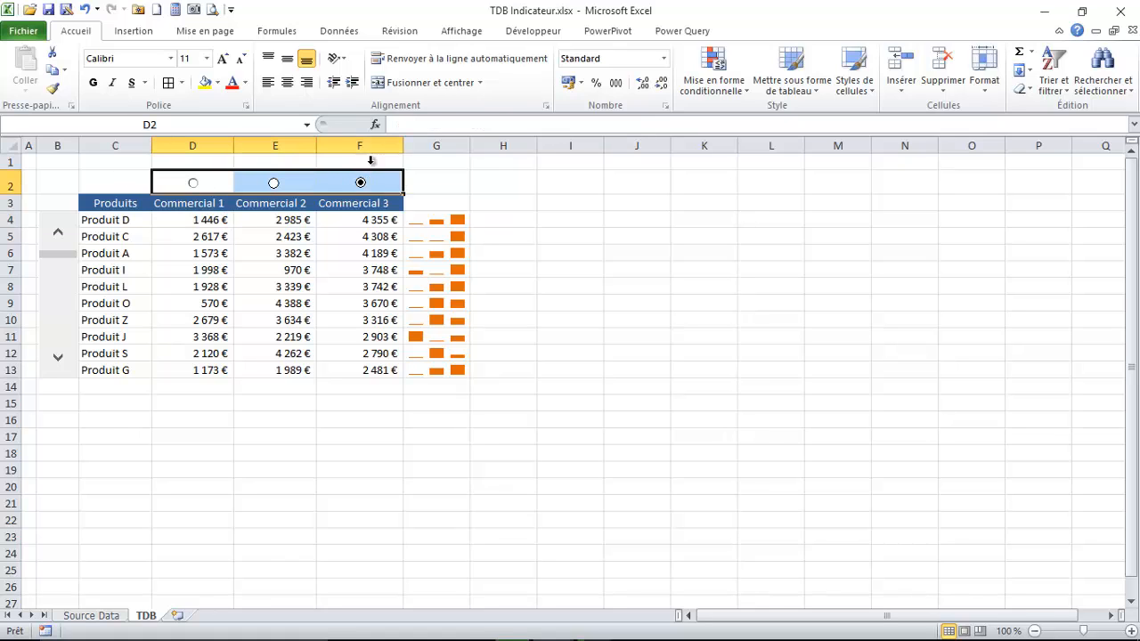
pyautogui.click(217, 82)
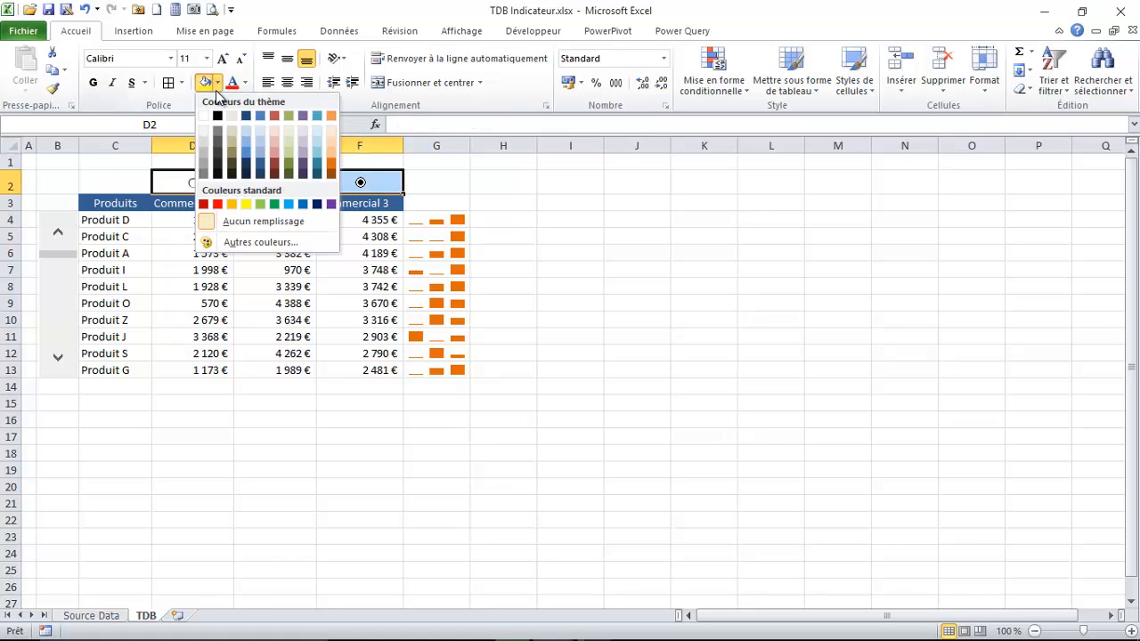
pyautogui.click(259, 163)
pyautogui.click(276, 236)
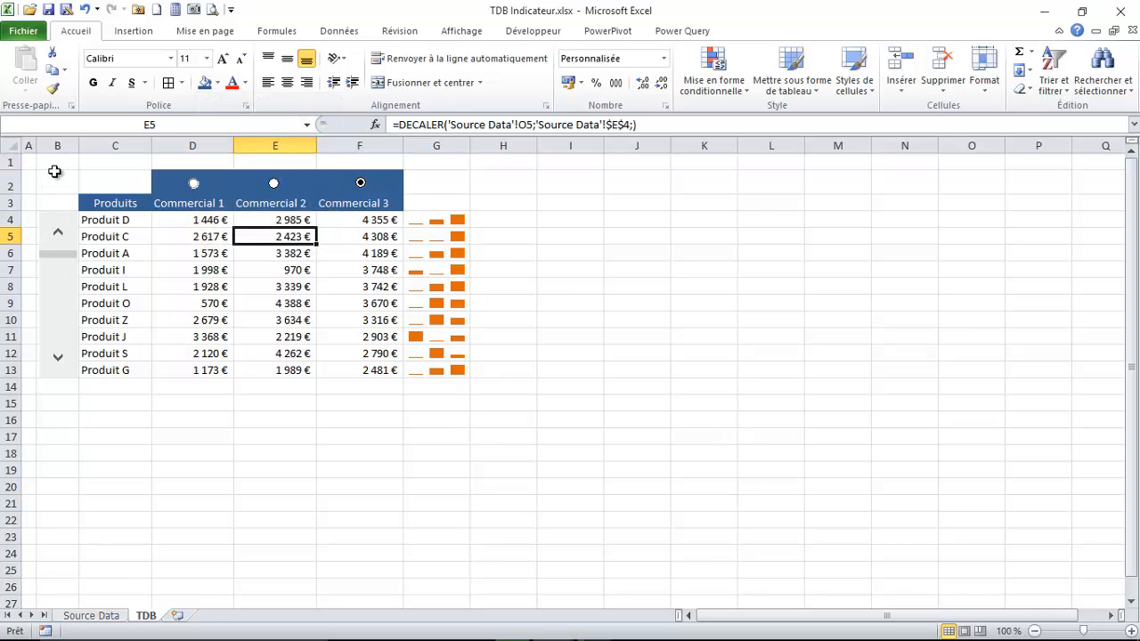
# Step: Hide the gridlines on the TDB sheet
pyautogui.click(62, 160)
pyautogui.click(530, 214)
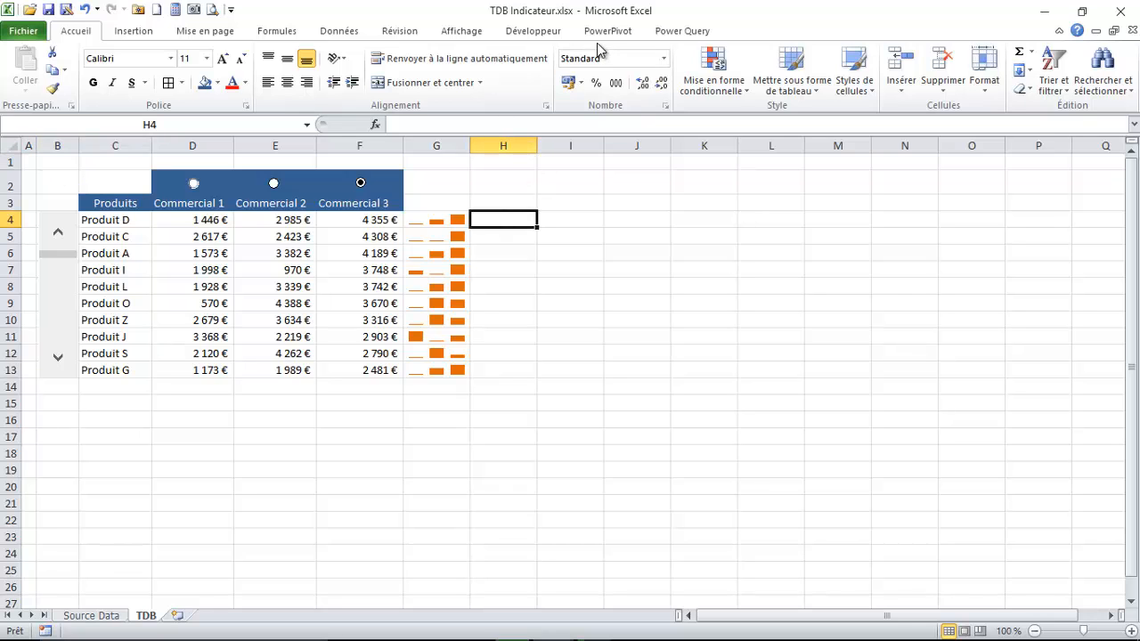
pyautogui.click(464, 32)
pyautogui.click(269, 83)
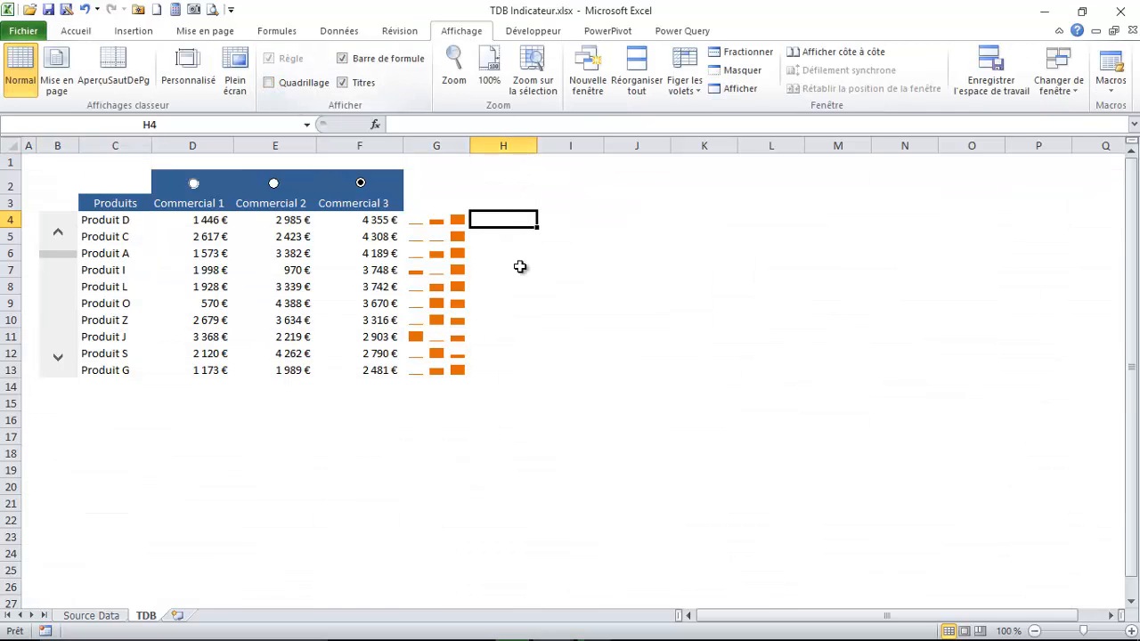
pyautogui.click(598, 273)
# Step: Test the scroll bar by moving the product list down four positions and back up to its start
pyautogui.click(58, 360)
pyautogui.click(57, 360)
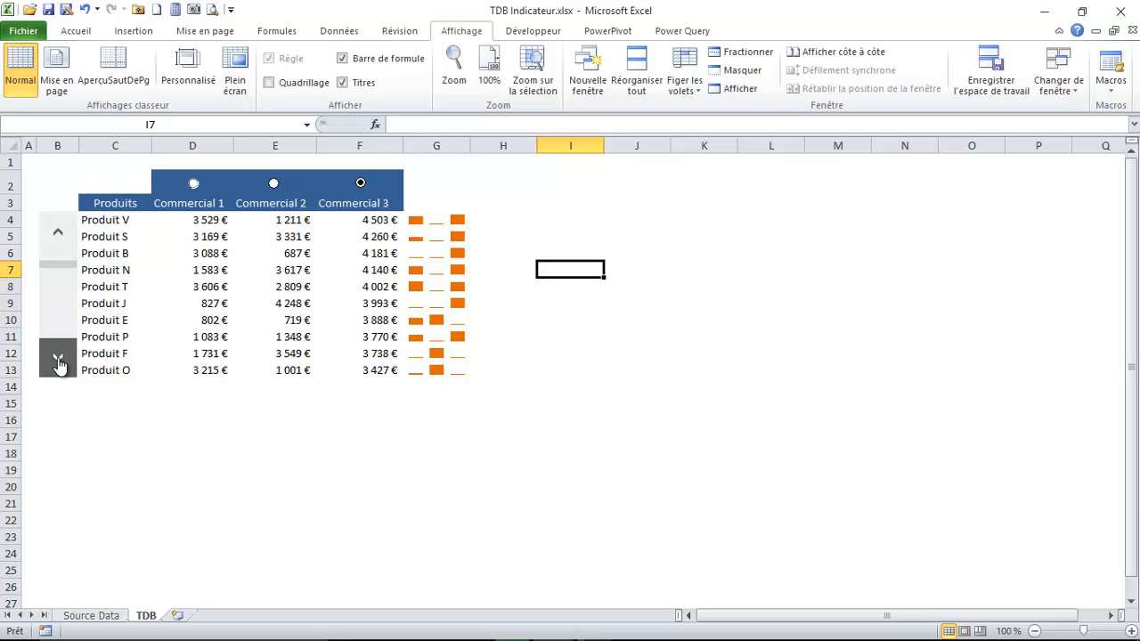
pyautogui.click(58, 360)
pyautogui.click(58, 360)
pyautogui.click(58, 233)
pyautogui.click(59, 233)
pyautogui.click(58, 234)
pyautogui.click(59, 236)
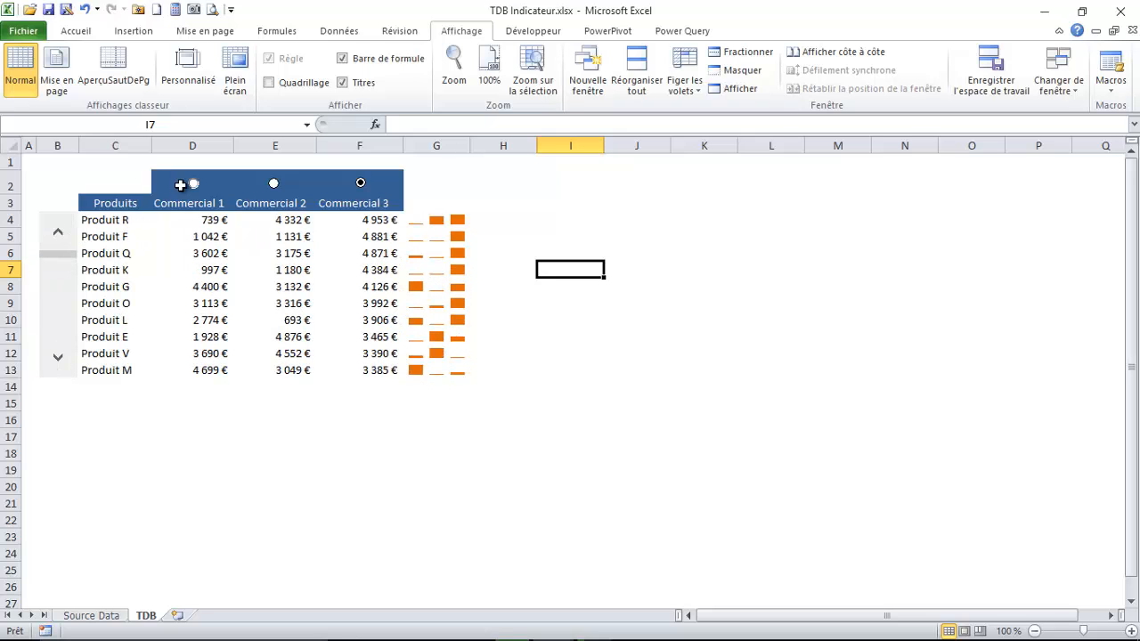
# Step: Cycle twice through the three Commercial options to test the formatted table, ending on Commercial 1
pyautogui.click(194, 183)
pyautogui.click(273, 183)
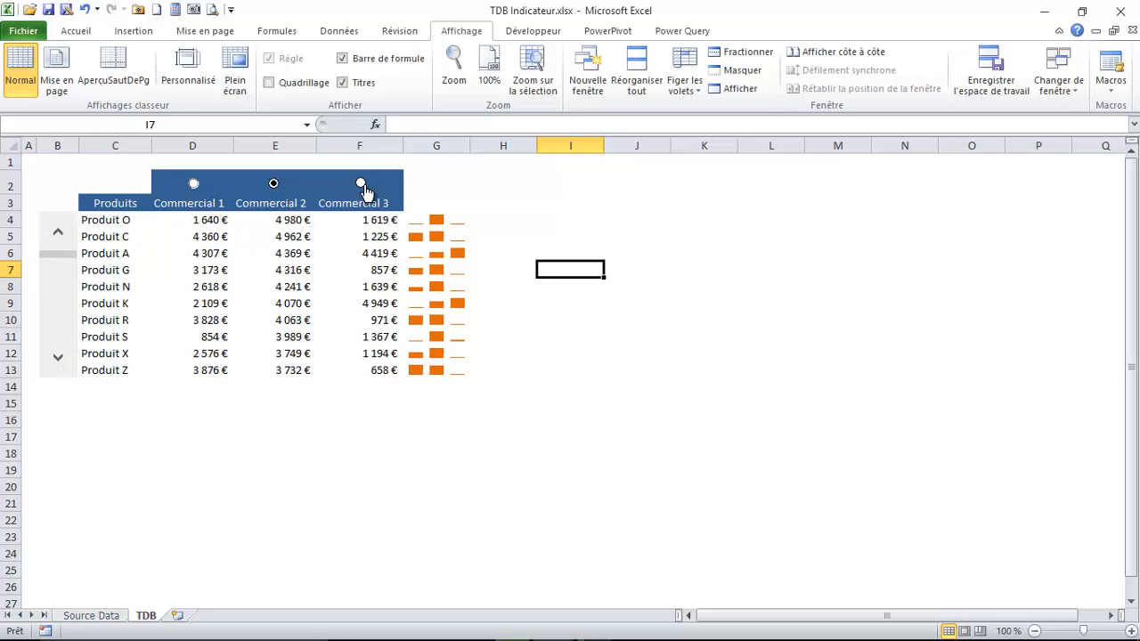
pyautogui.click(360, 183)
pyautogui.click(194, 183)
pyautogui.click(274, 182)
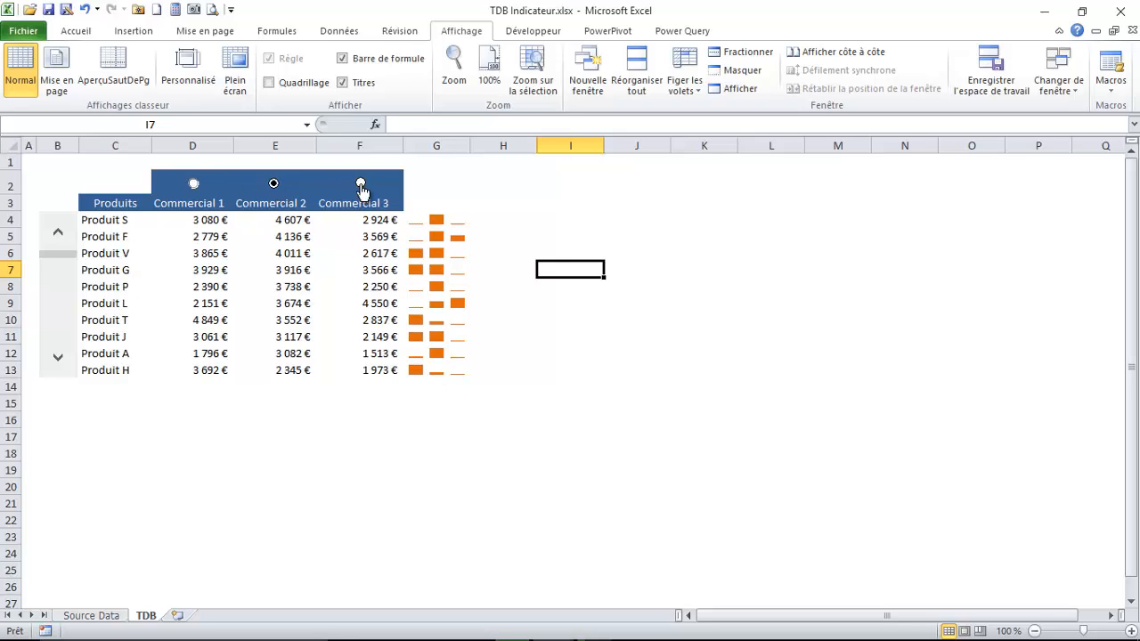
pyautogui.click(361, 183)
pyautogui.click(194, 183)
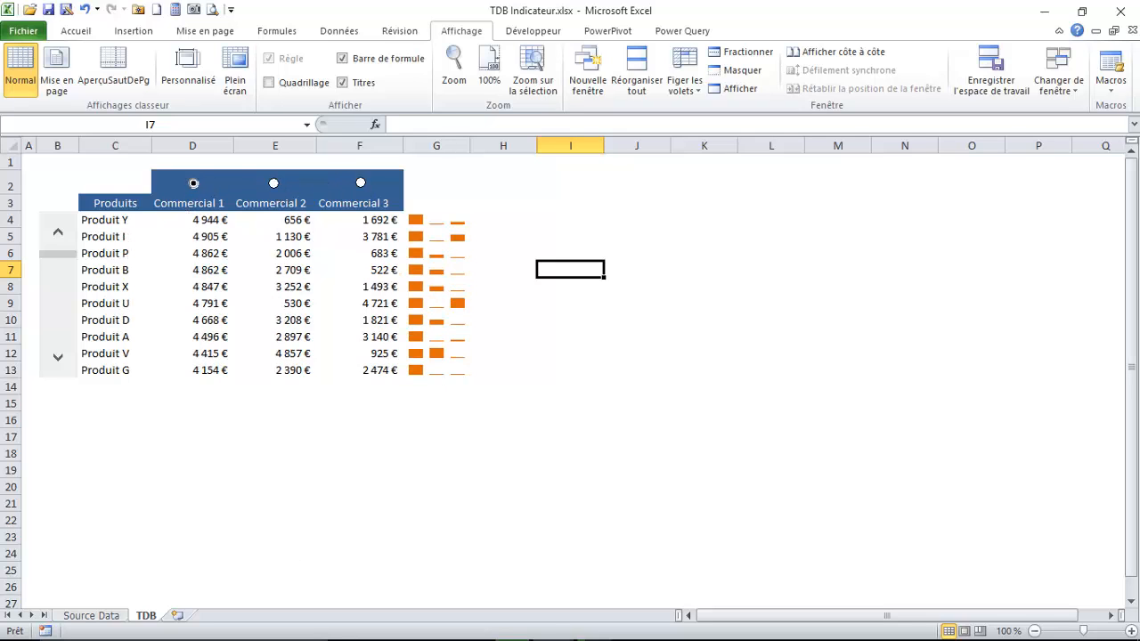
# Step: Switch to the Tableau Bord - Barre défilement et Bouton Option.xlsx workbook and examine its column highlighting with each Commercial option
pyautogui.click(554, 615)
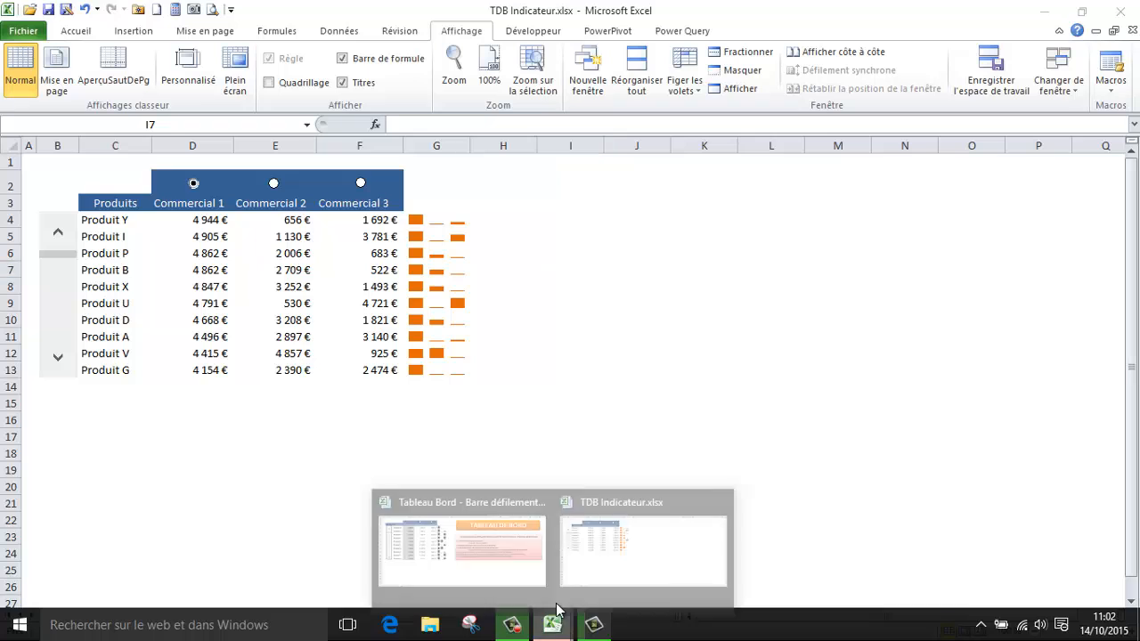
pyautogui.click(427, 534)
pyautogui.click(218, 216)
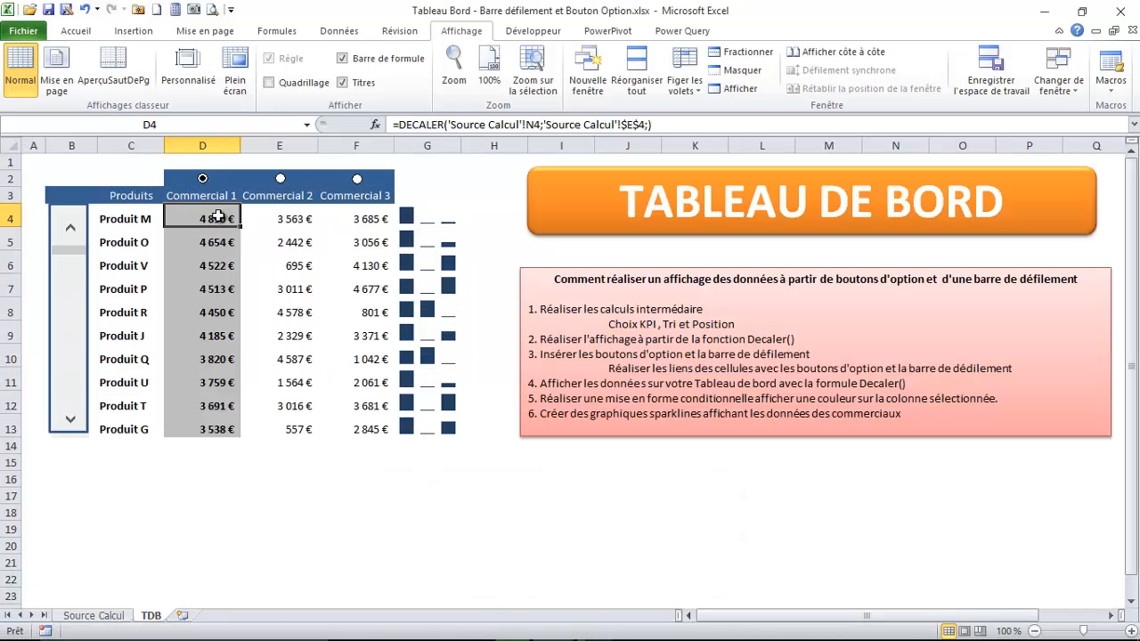
pyautogui.click(281, 180)
pyautogui.click(357, 180)
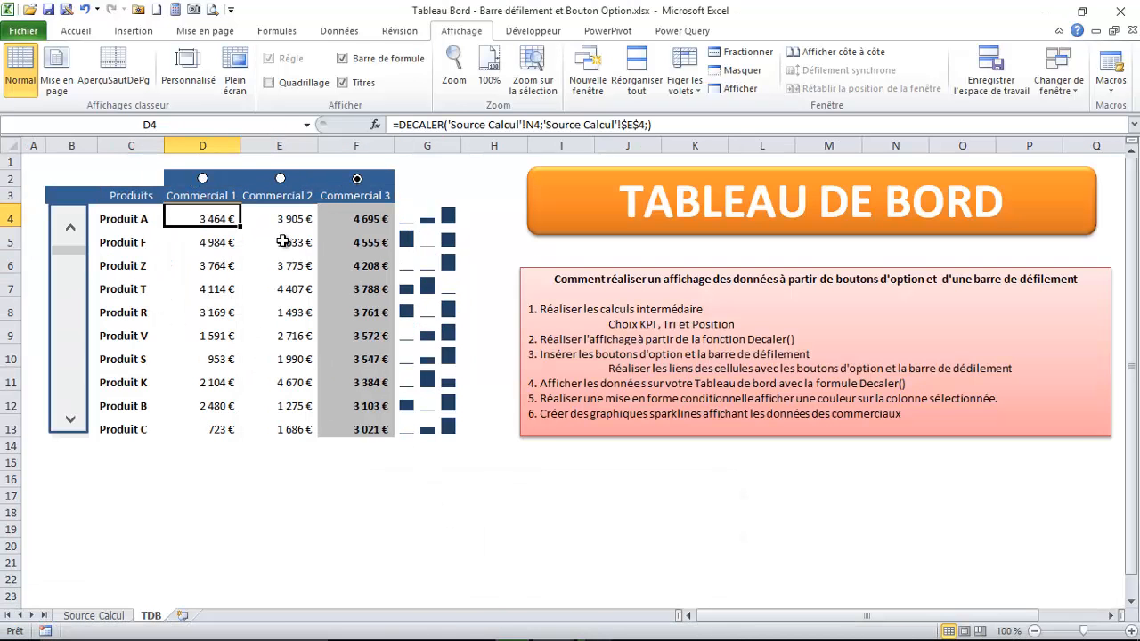
pyautogui.click(280, 180)
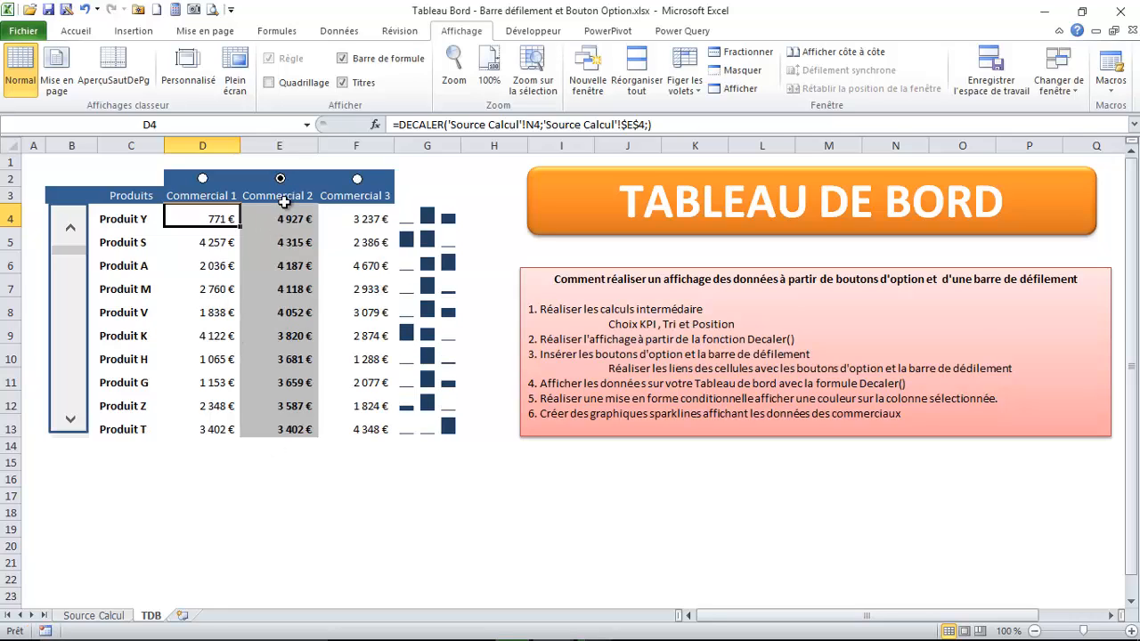
pyautogui.click(212, 186)
pyautogui.click(281, 181)
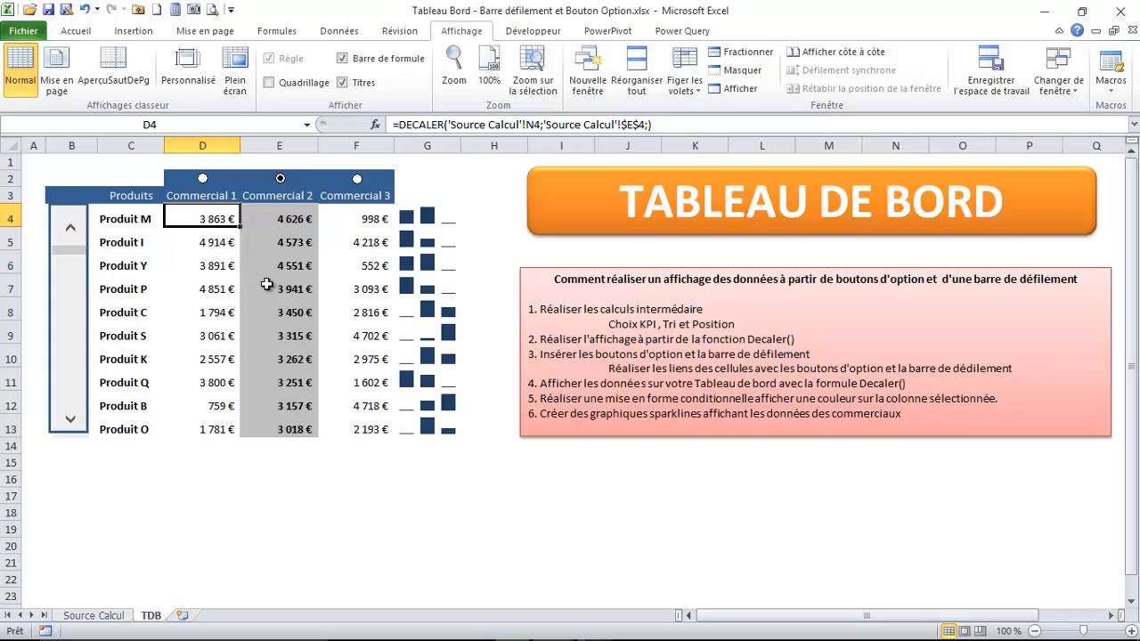
# Step: Return to TDB Indicateur.xlsx, choose the Commercial 2 option and select cell C2 above the Produits header
pyautogui.moveTo(558, 628)
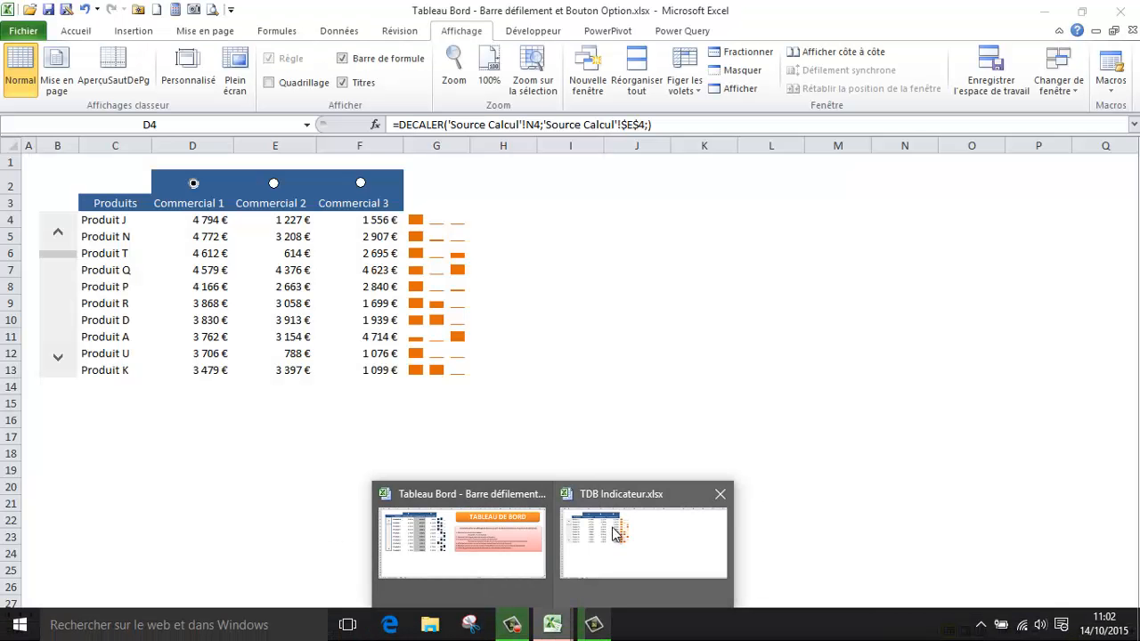
pyautogui.click(615, 531)
pyautogui.click(204, 222)
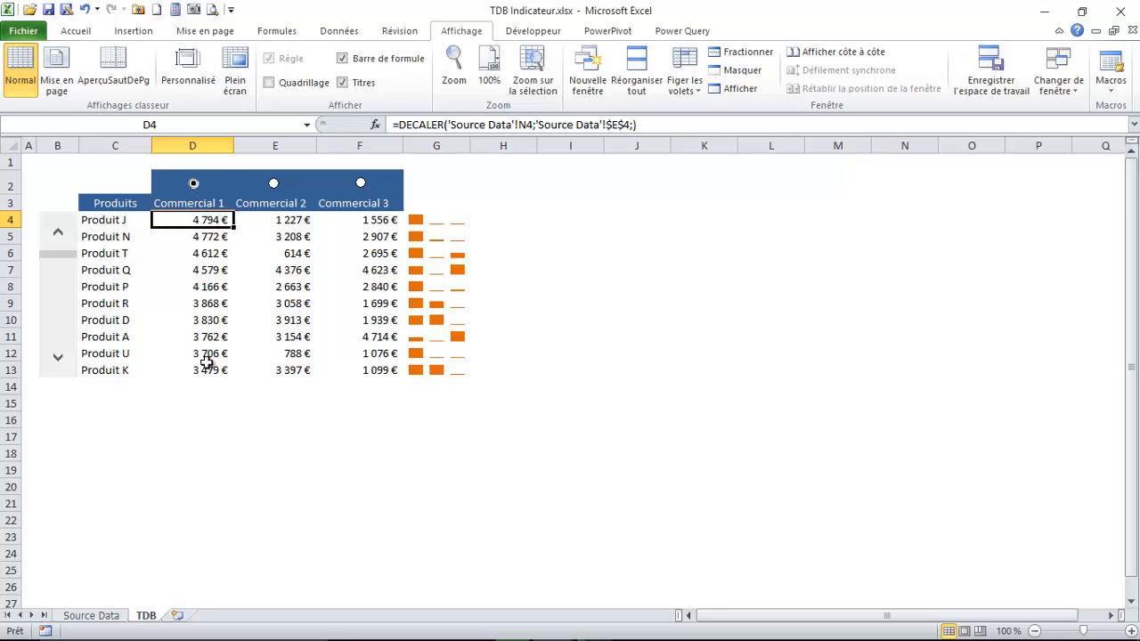
pyautogui.click(273, 184)
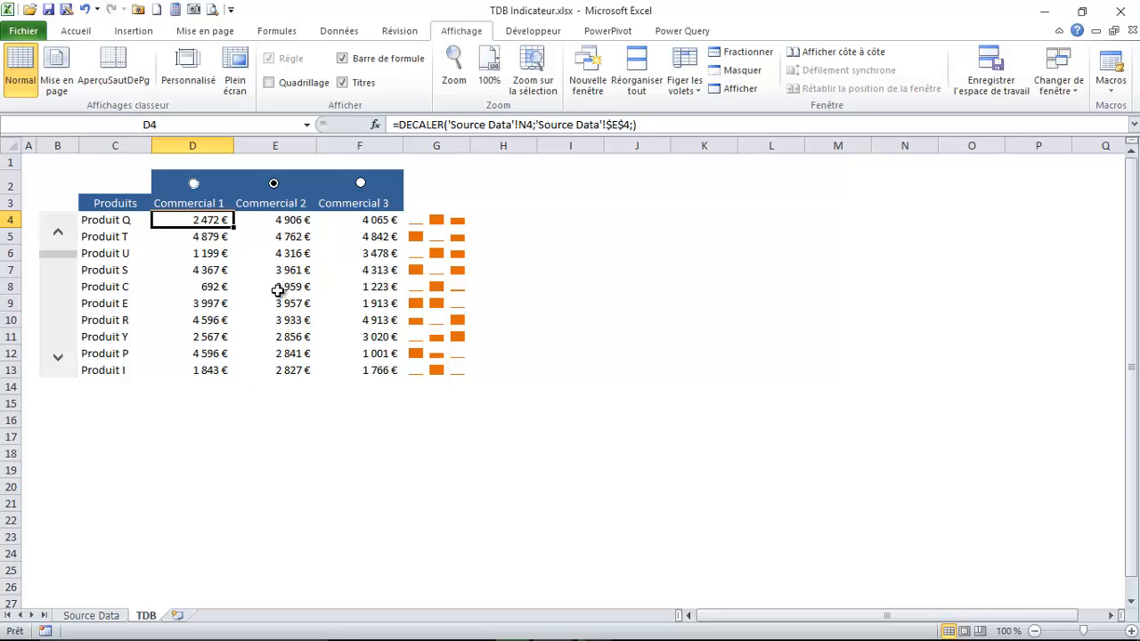
pyautogui.click(198, 269)
pyautogui.press('Up')
pyautogui.press('Up')
pyautogui.press('Up')
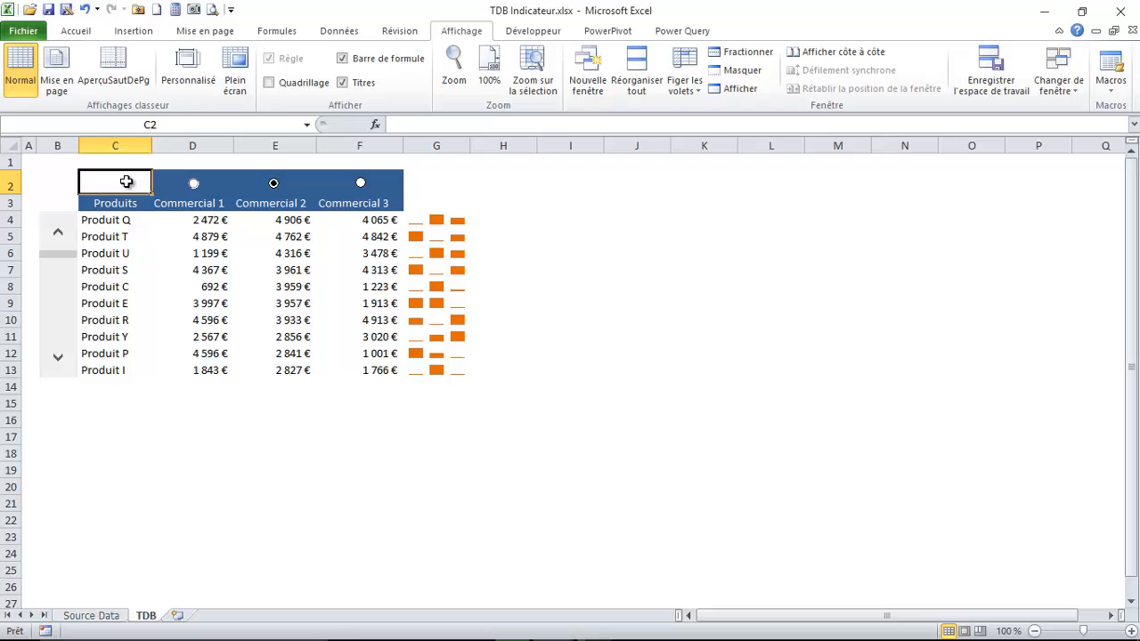
# Step: Switch among the three Commercial options with C2 selected, ending on Commercial 1
pyautogui.click(194, 183)
pyautogui.click(274, 183)
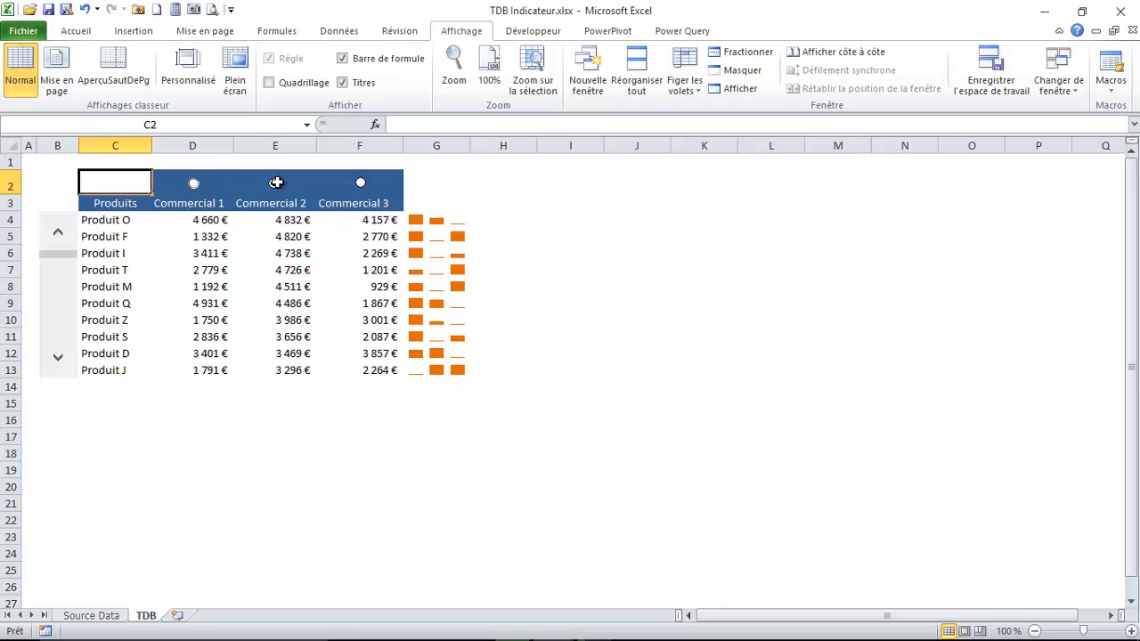
pyautogui.click(359, 183)
pyautogui.click(273, 183)
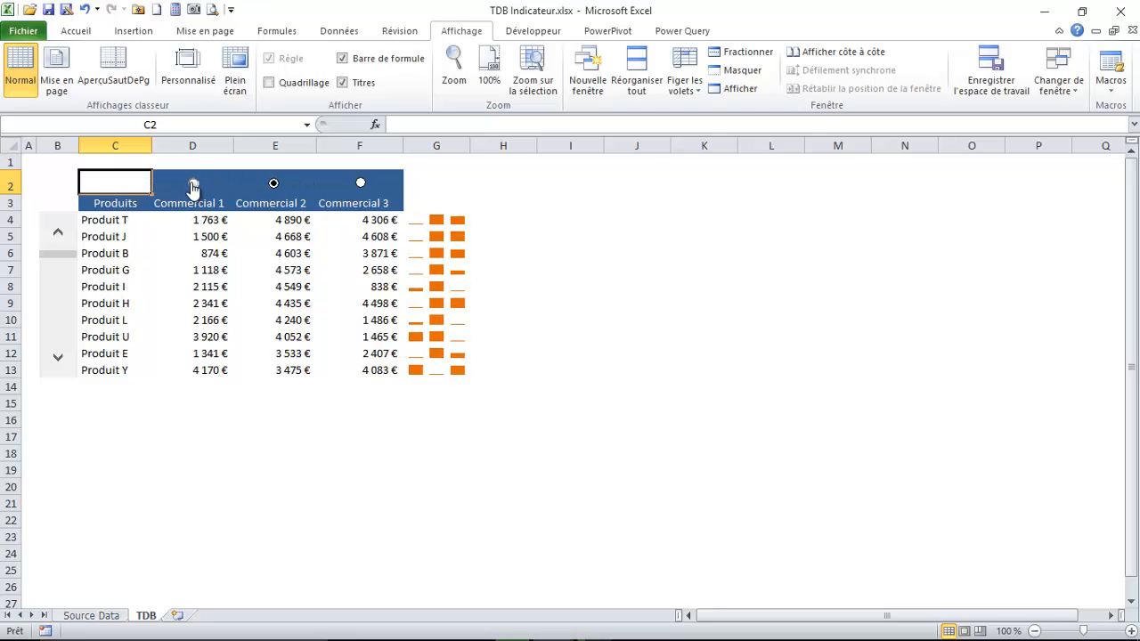
pyautogui.click(193, 185)
# Step: Link C2 with a formula to the selected option's number on the Source Data sheet
pyautogui.write('=')
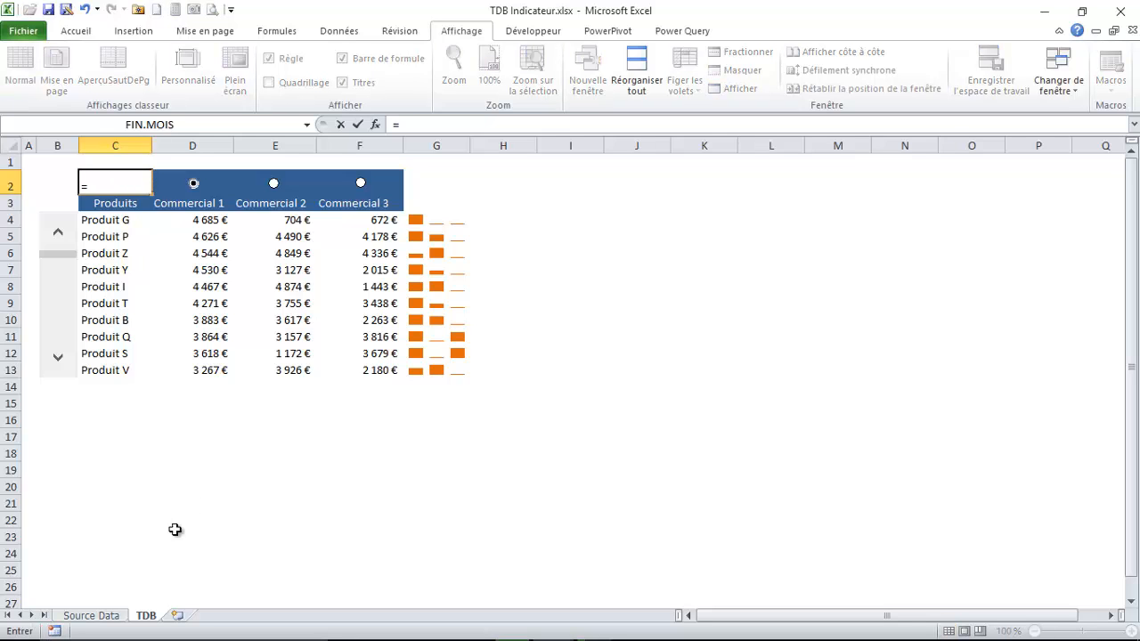
pyautogui.click(92, 616)
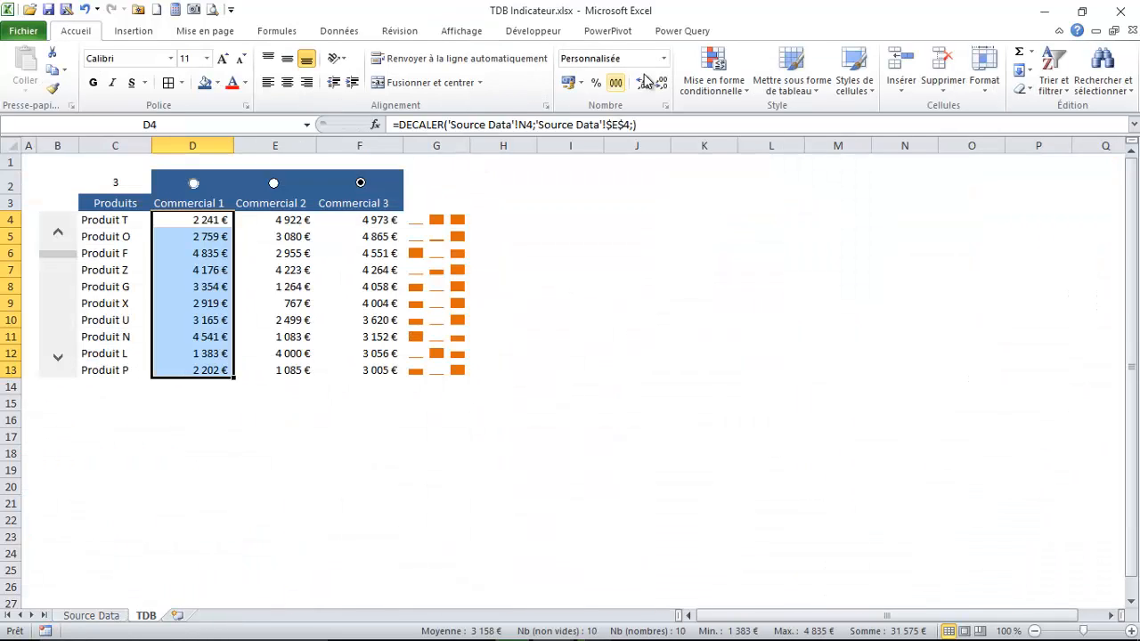
# Step: Start a formula-based conditional formatting rule for D4:D13 using =si($C$2=1;vrai;faux)
pyautogui.click(708, 84)
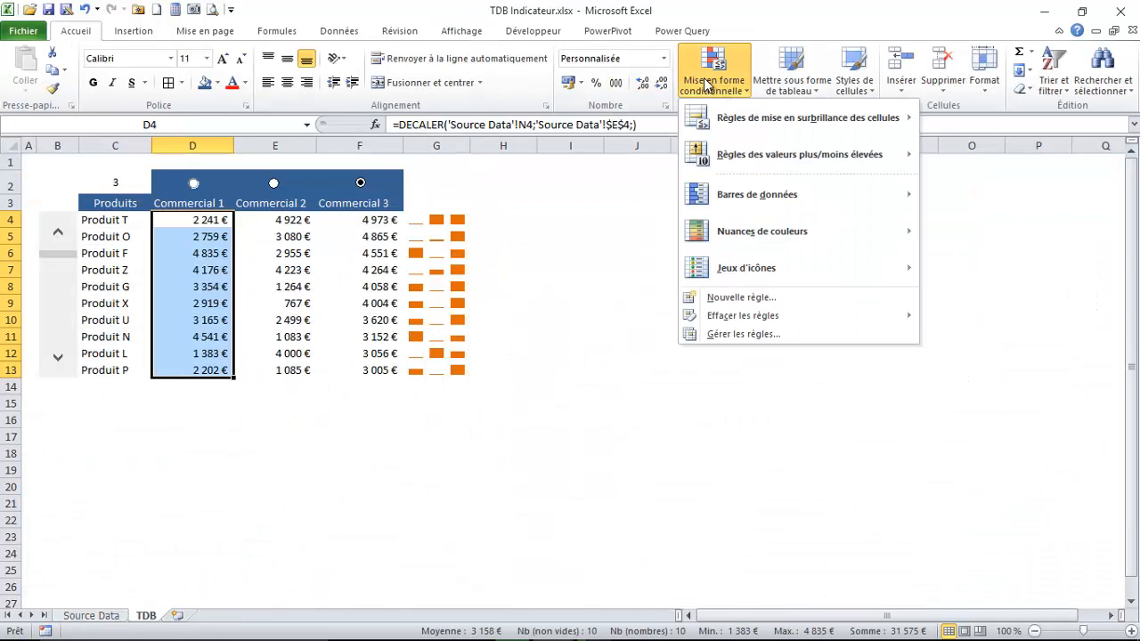
pyautogui.click(734, 297)
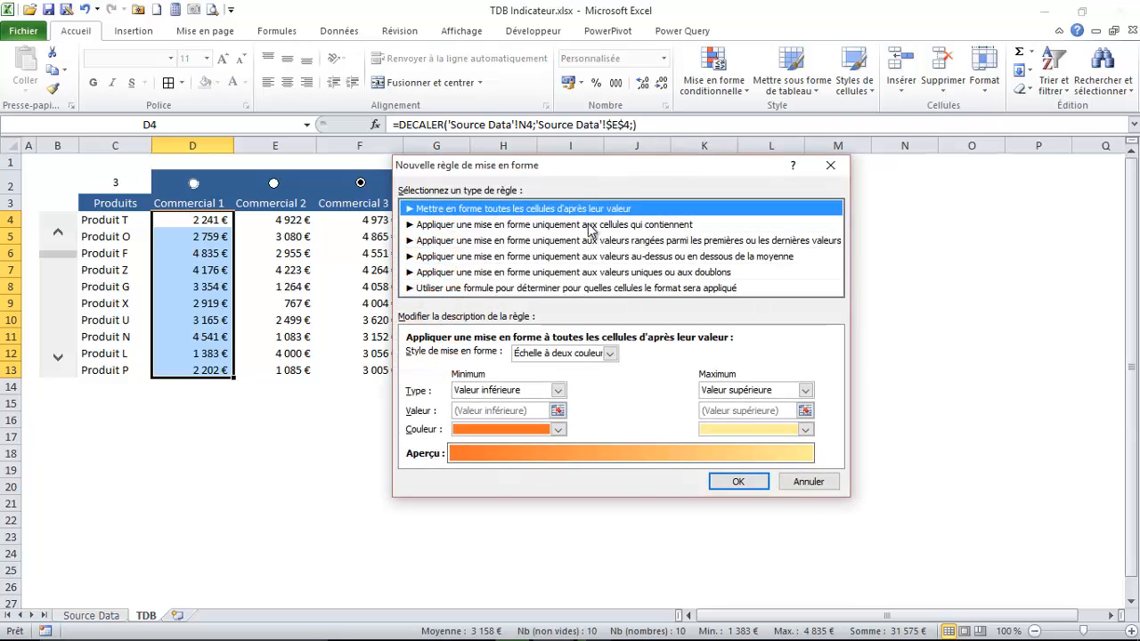
pyautogui.moveTo(634, 169); pyautogui.dragTo(749, 176)
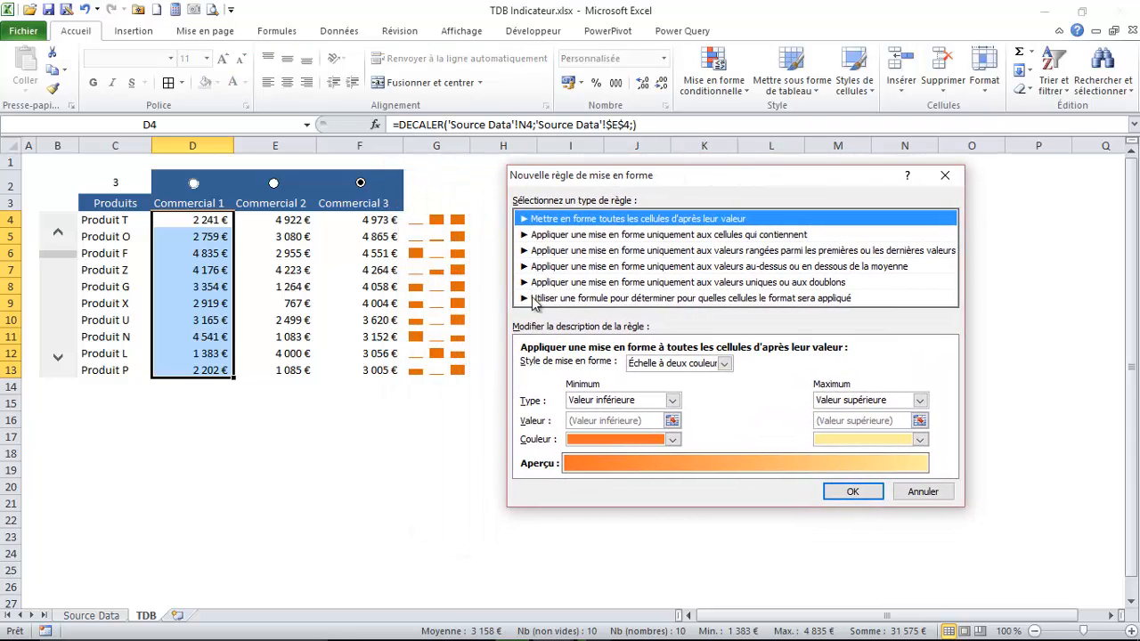
pyautogui.click(588, 300)
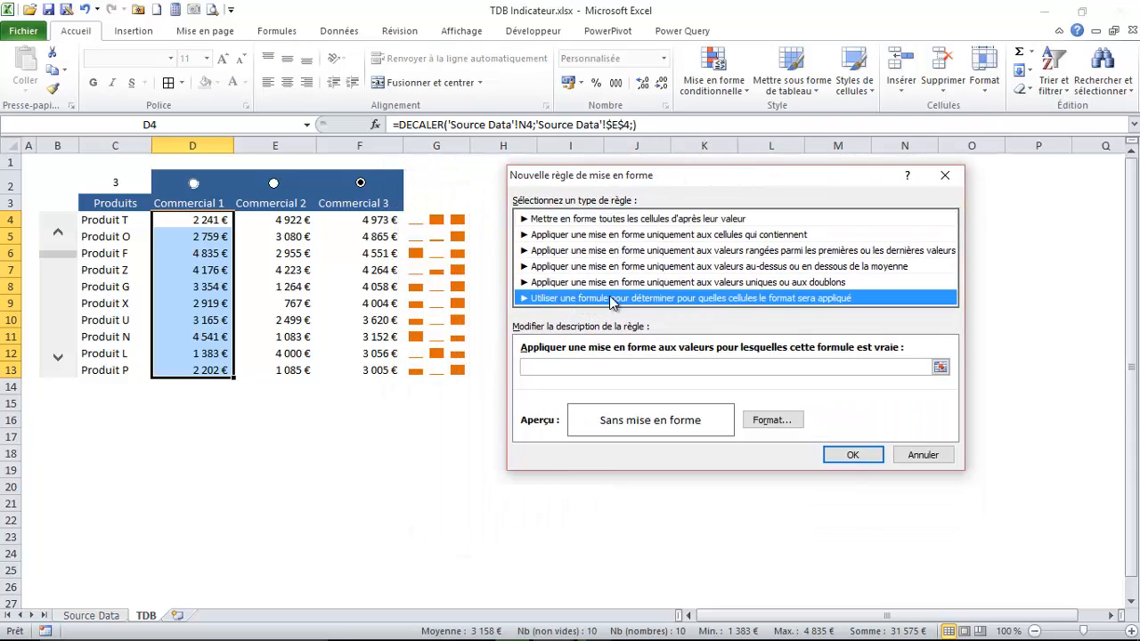
pyautogui.click(535, 367)
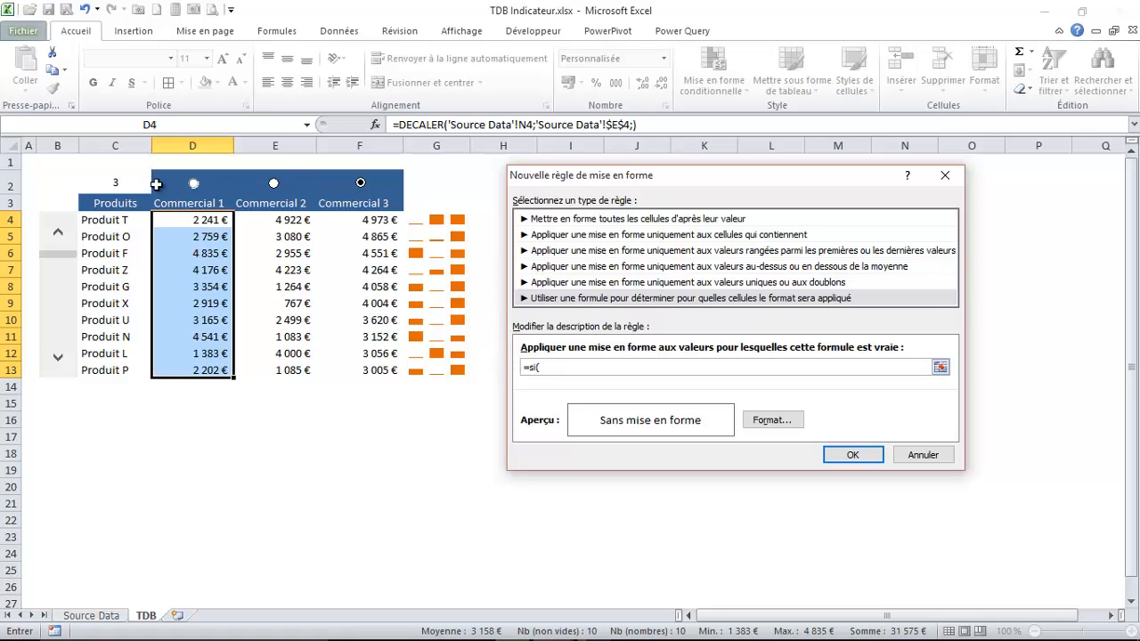
pyautogui.click(117, 183)
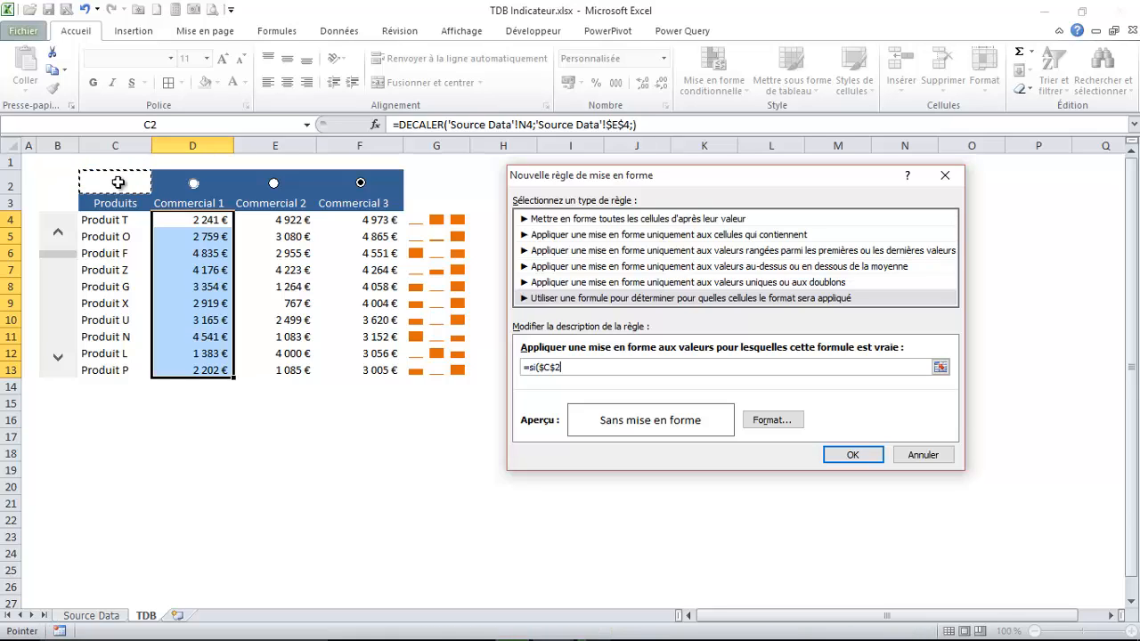
pyautogui.write('=1;vrai;faux')
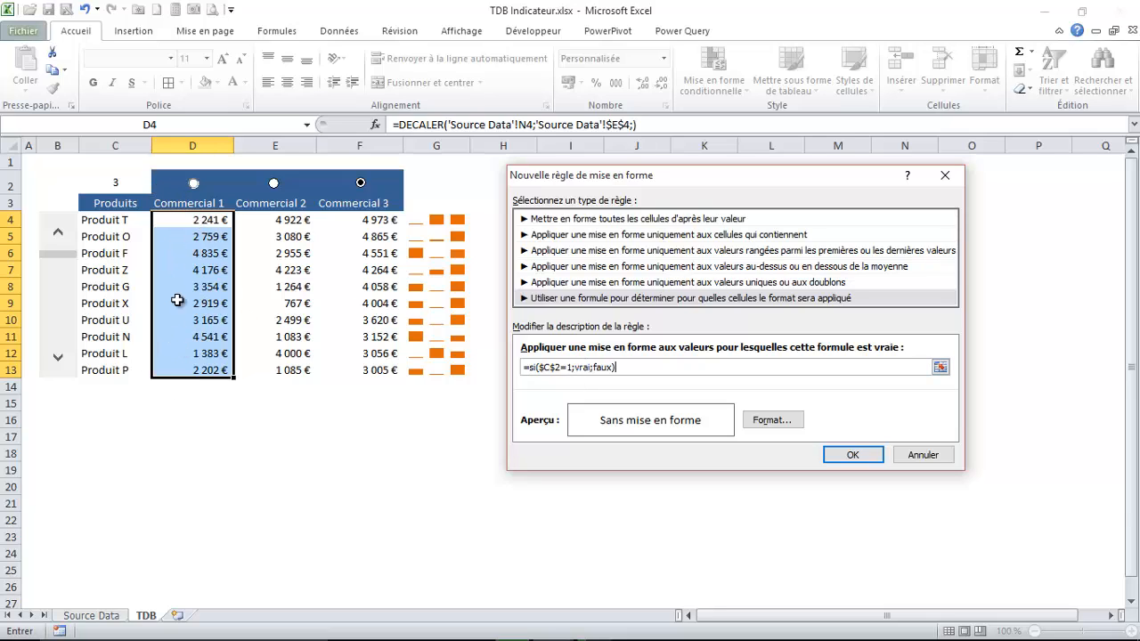
# Step: Give the Commercial 1 rule a medium grey fill and bold font, and apply it
pyautogui.click(767, 420)
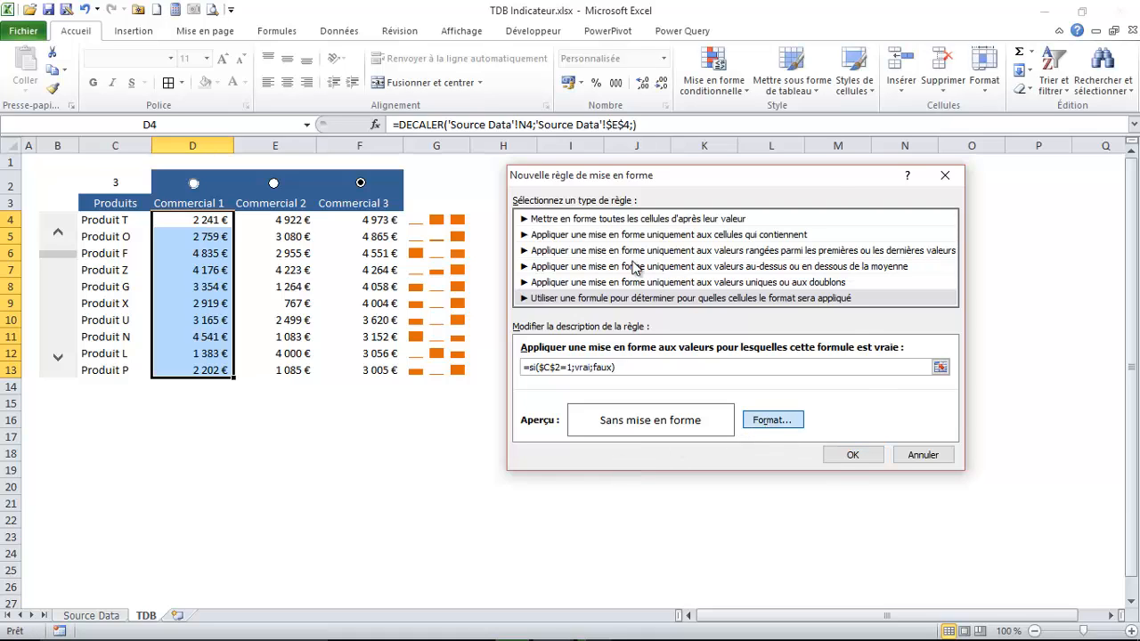
pyautogui.click(556, 148)
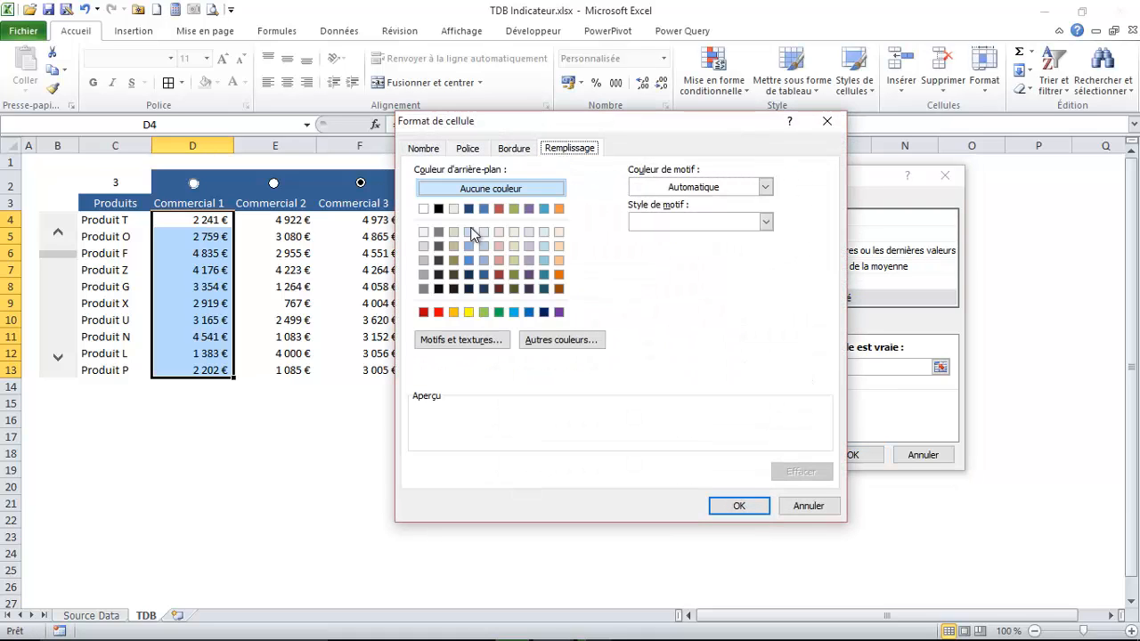
pyautogui.click(424, 274)
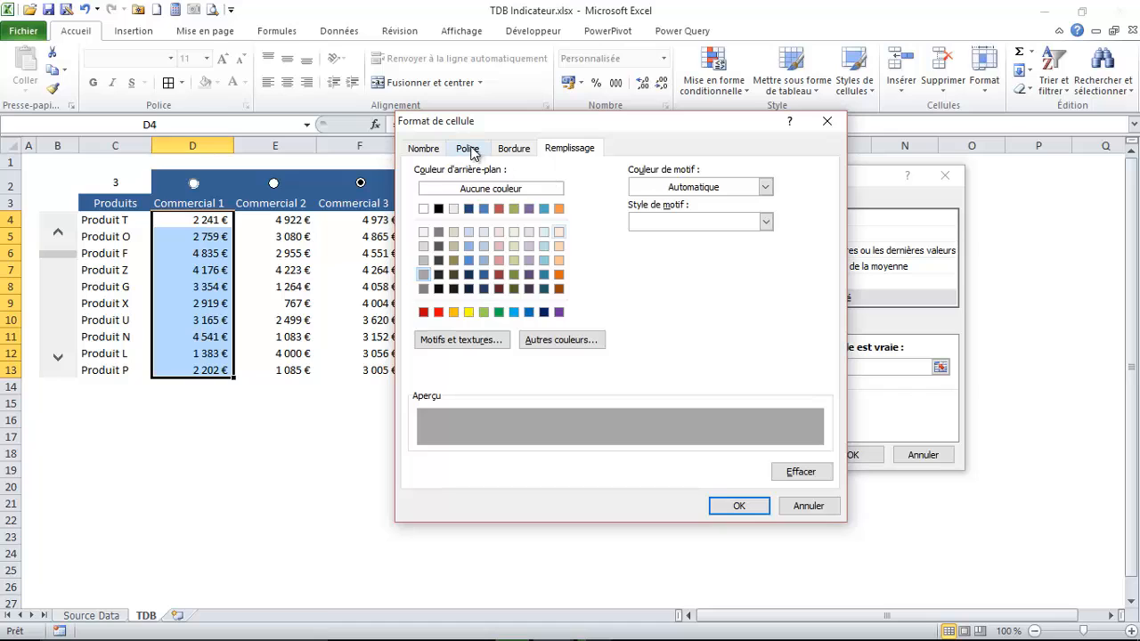
pyautogui.click(467, 149)
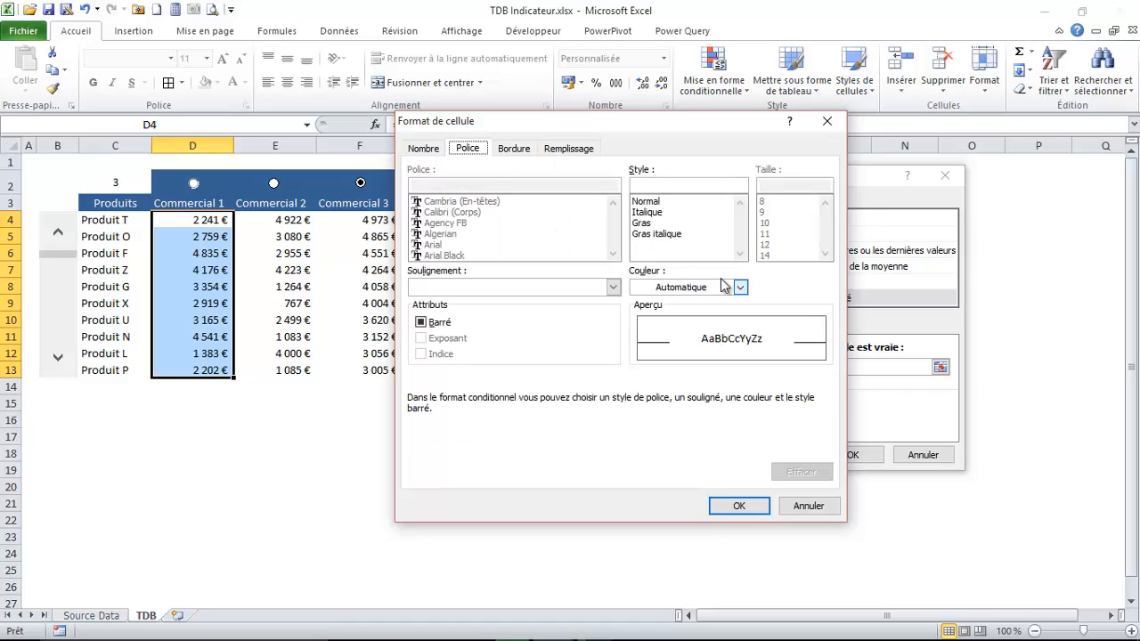
pyautogui.click(643, 222)
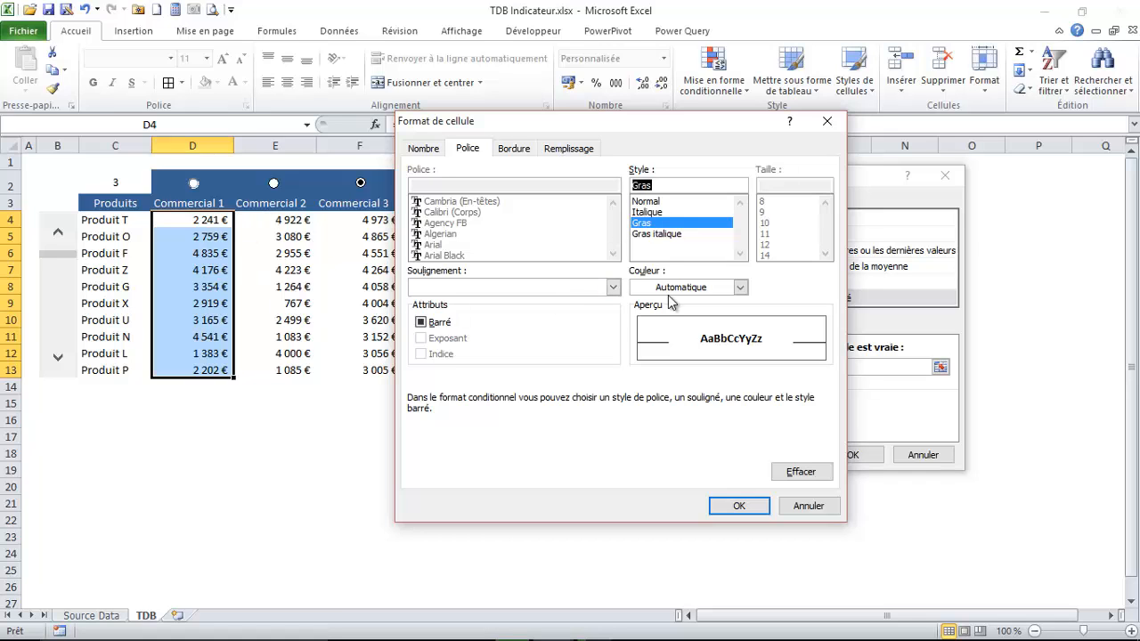
pyautogui.click(738, 504)
pyautogui.click(854, 456)
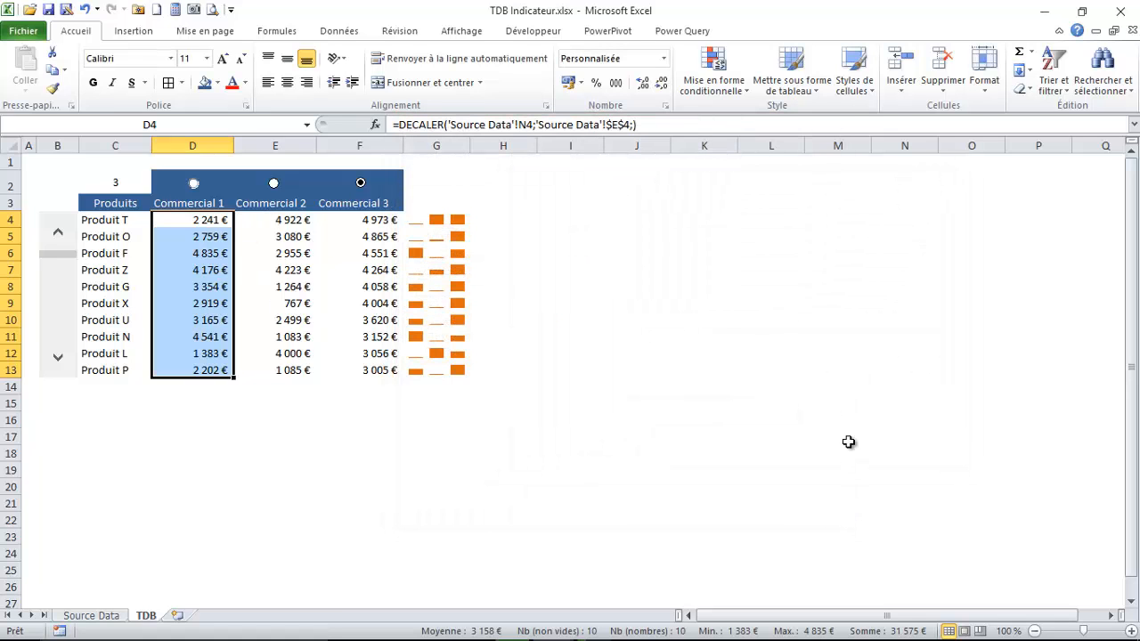
# Step: Deselect the Commercial 1 figures and check their highlighting by choosing option Commercial 1, followed by Commercial 2
pyautogui.click(297, 272)
pyautogui.click(298, 204)
pyautogui.click(294, 225)
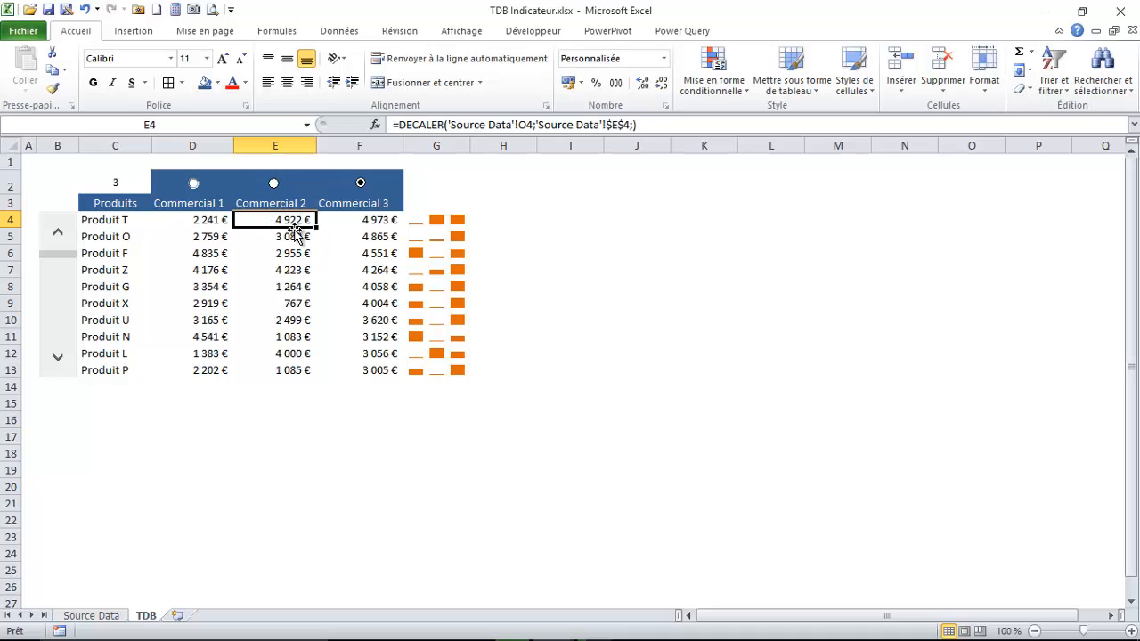
pyautogui.click(194, 184)
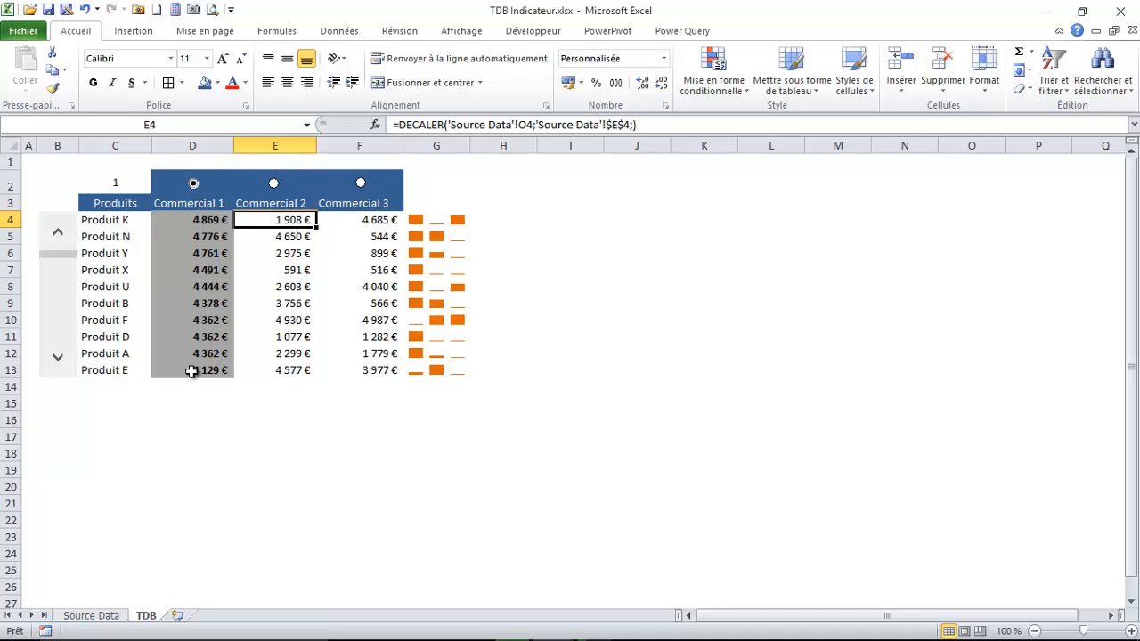
pyautogui.click(273, 185)
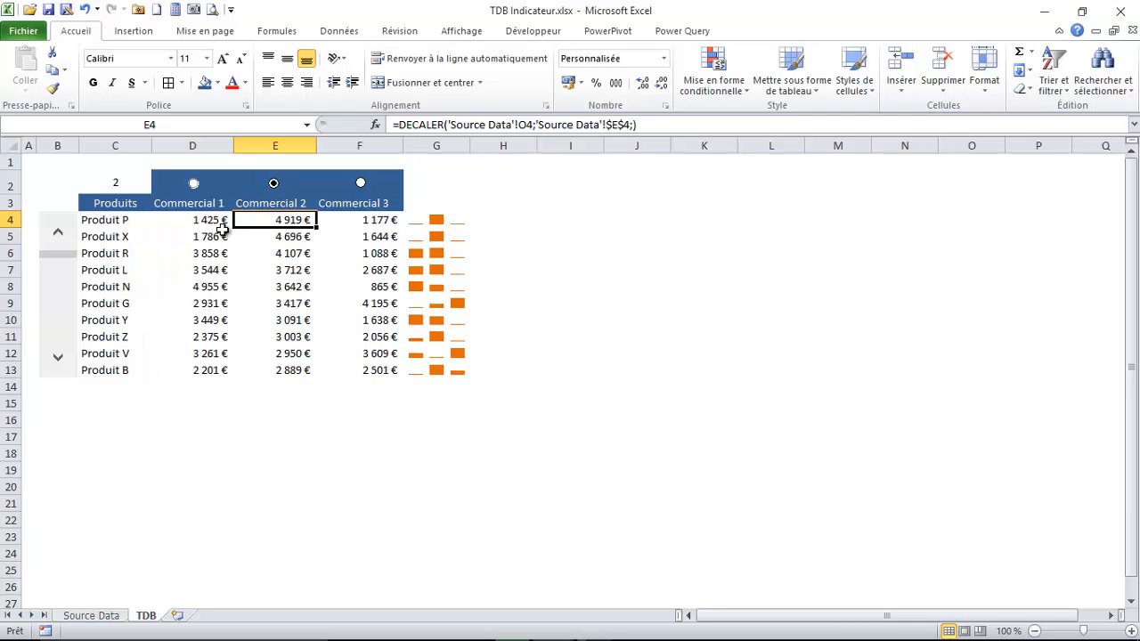
# Step: Start a formula-based conditional formatting rule for E4:E13 using =si($C$2=2;vrai;faux)
pyautogui.moveTo(280, 222); pyautogui.dragTo(313, 381)
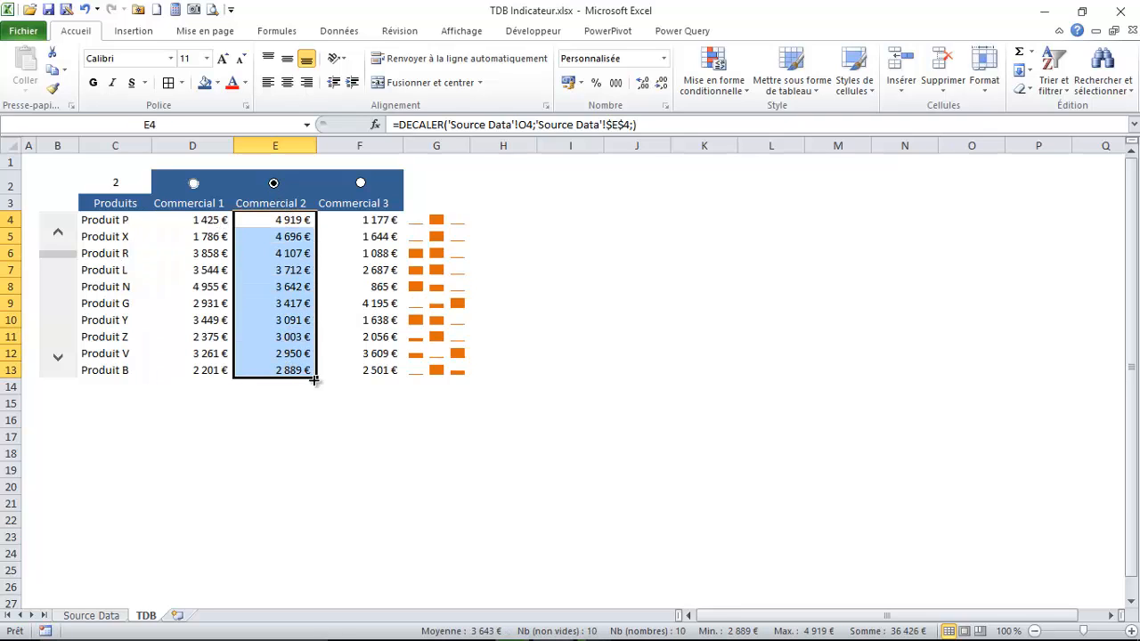
pyautogui.click(712, 85)
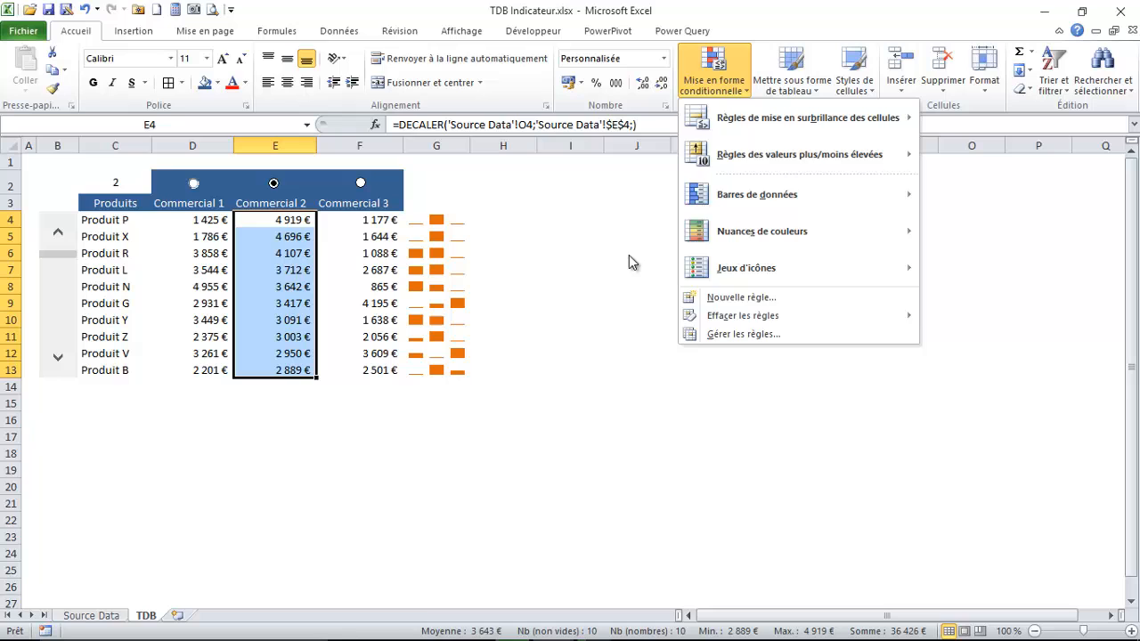
pyautogui.click(718, 300)
pyautogui.click(575, 281)
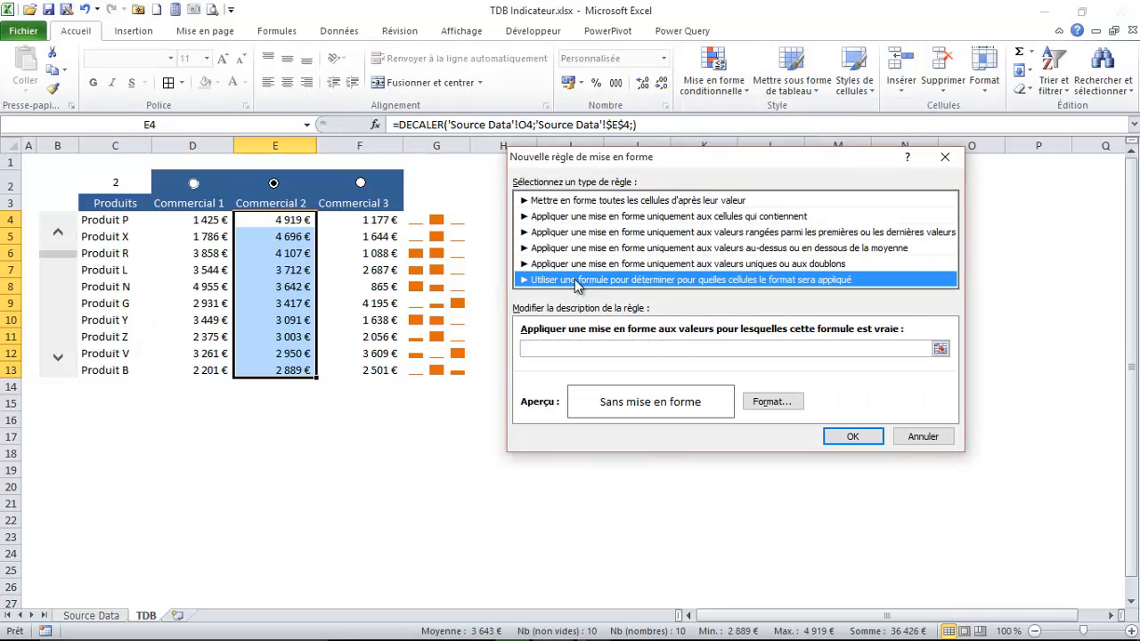
pyautogui.click(535, 349)
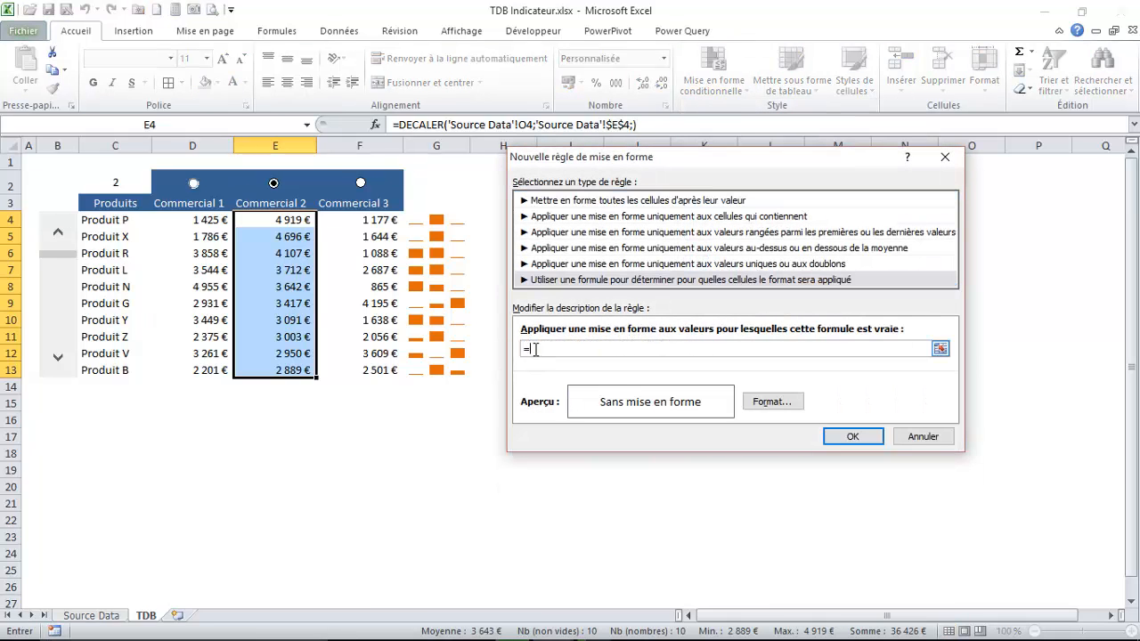
pyautogui.write('=si(')
pyautogui.click(110, 182)
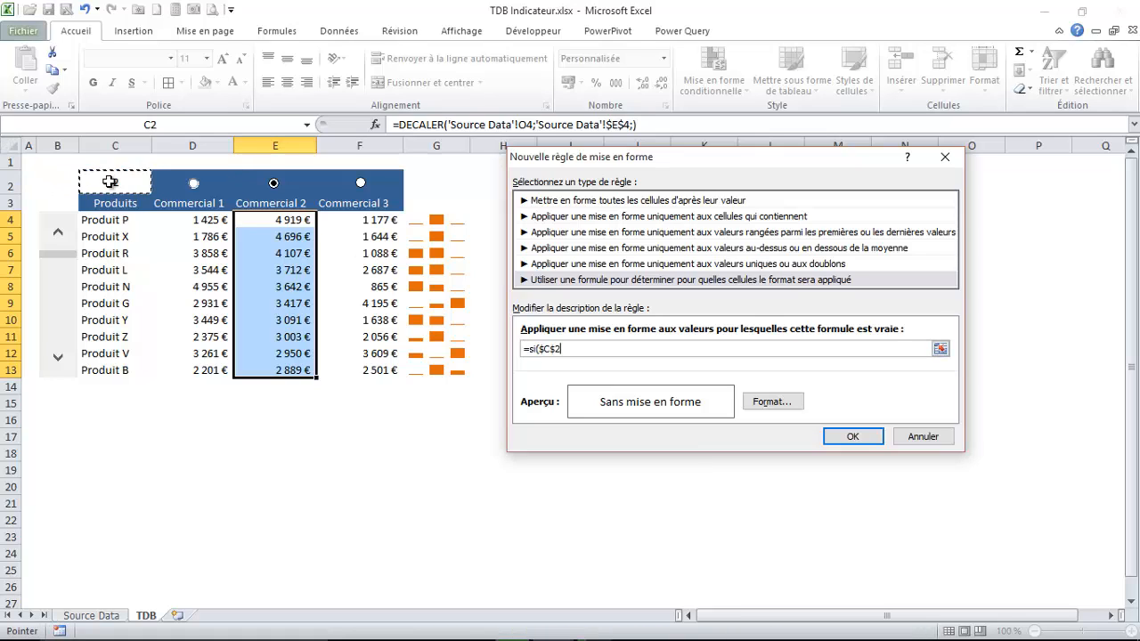
pyautogui.write('=')
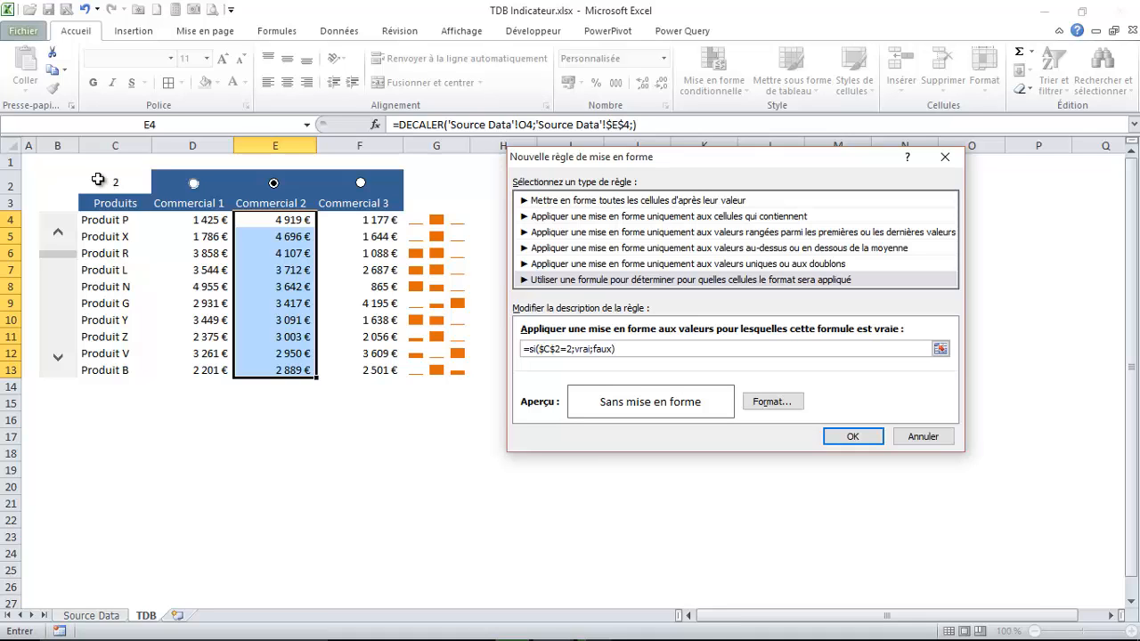
pyautogui.write('2;vrai;faux)')
# Step: Give the Commercial 2 rule a bold font and medium grey fill, and apply it
pyautogui.click(771, 401)
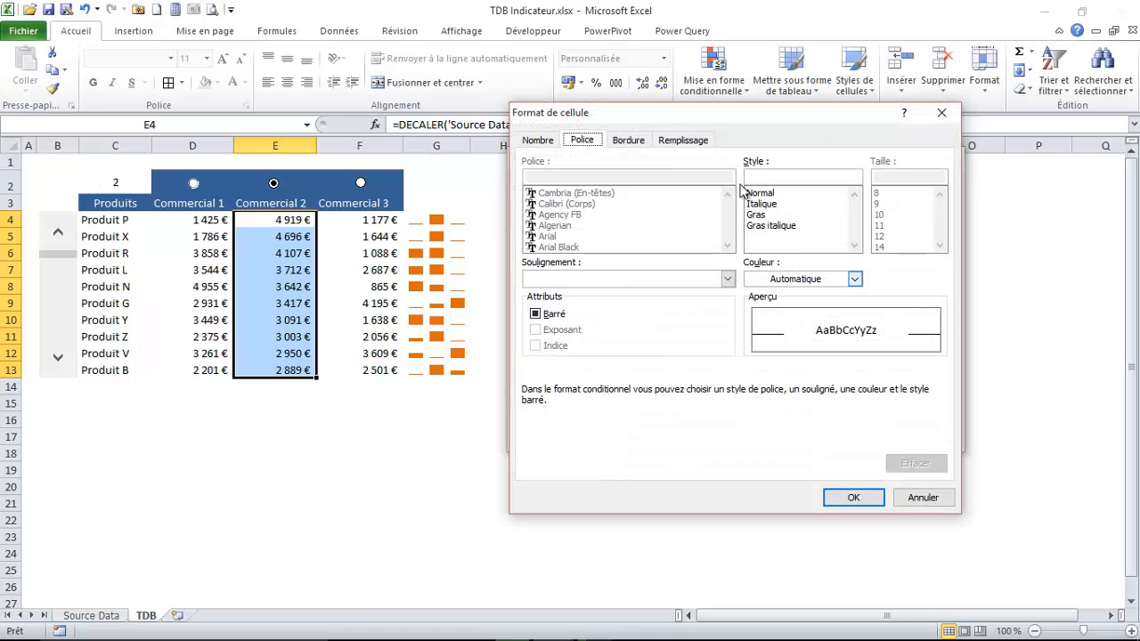
pyautogui.click(757, 215)
pyautogui.click(683, 139)
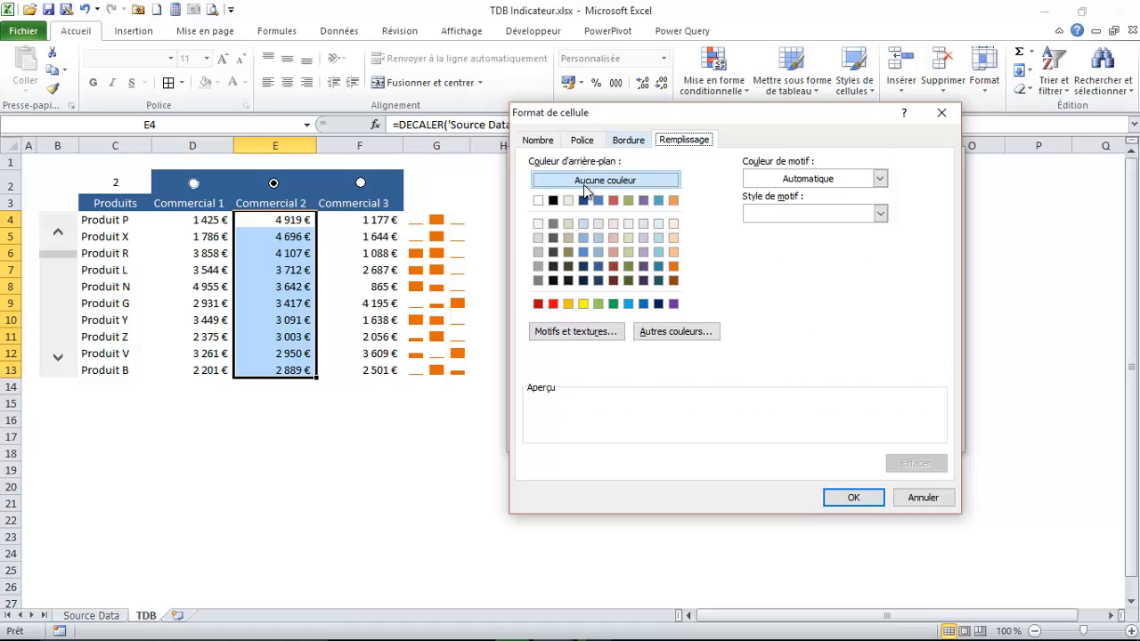
pyautogui.click(538, 266)
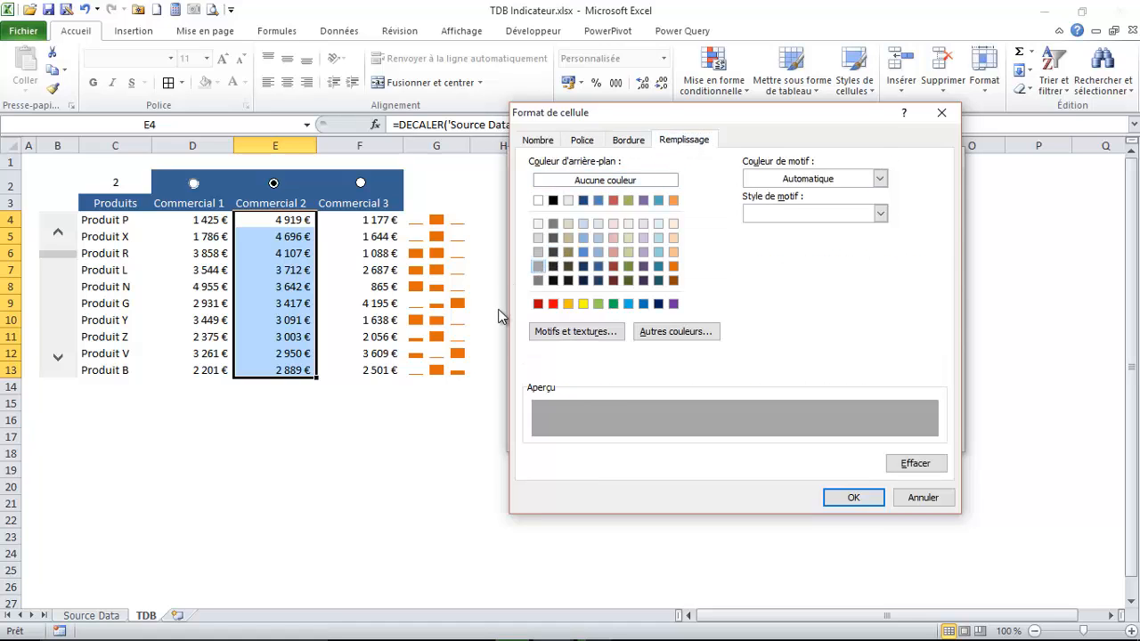
pyautogui.click(853, 502)
pyautogui.click(855, 437)
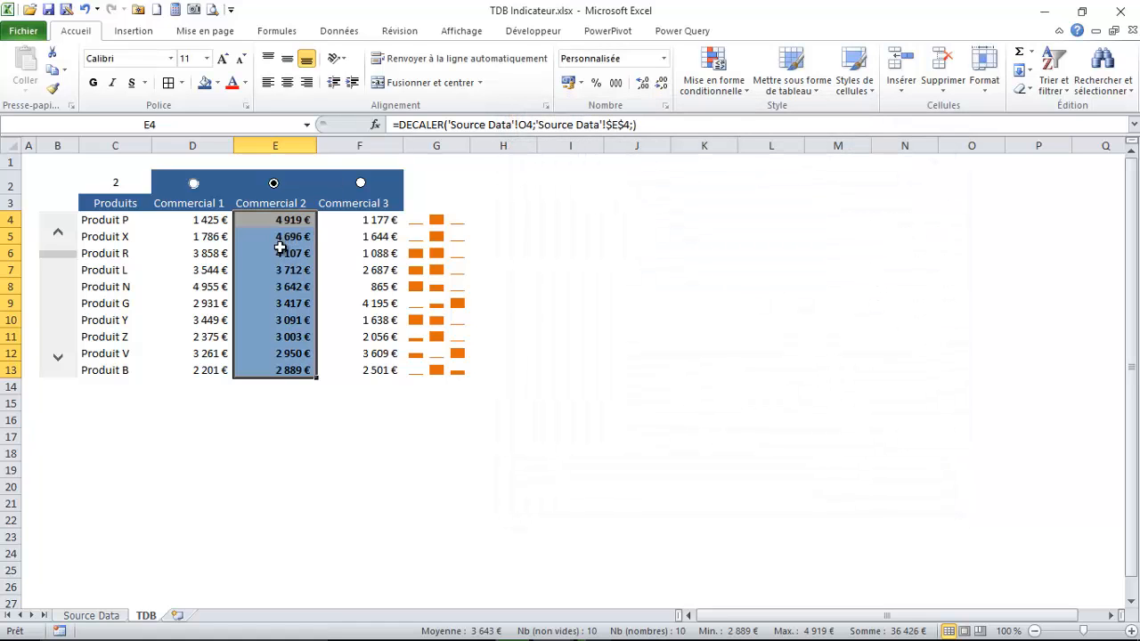
# Step: Check the column highlighting by choosing the Commercial 1, 2 and 3 options in turn
pyautogui.click(279, 250)
pyautogui.click(193, 183)
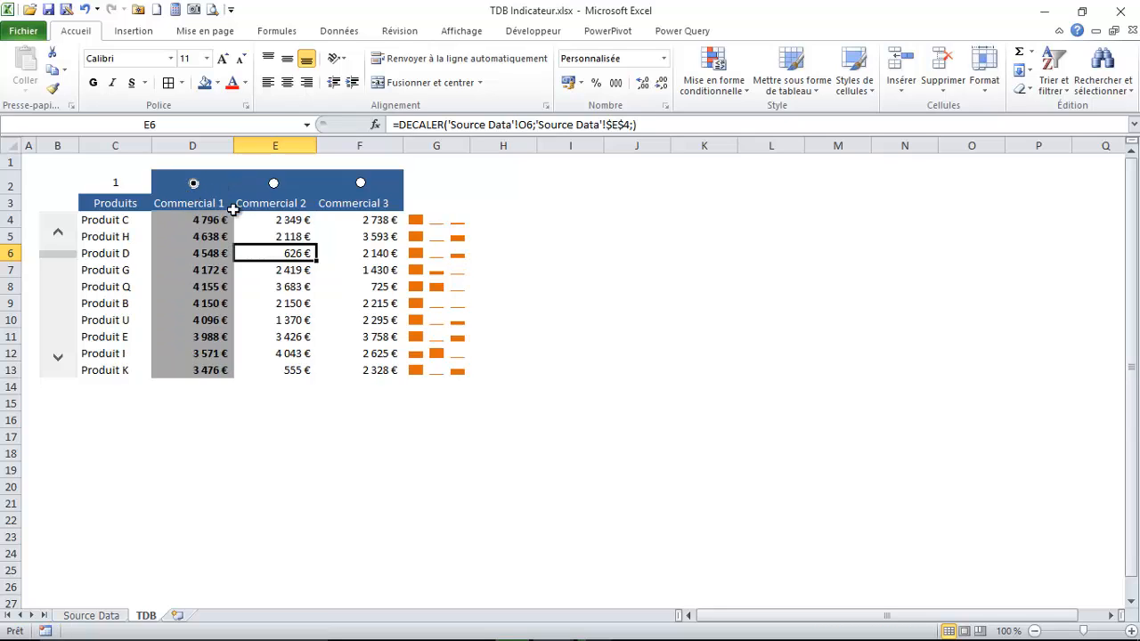
pyautogui.click(274, 183)
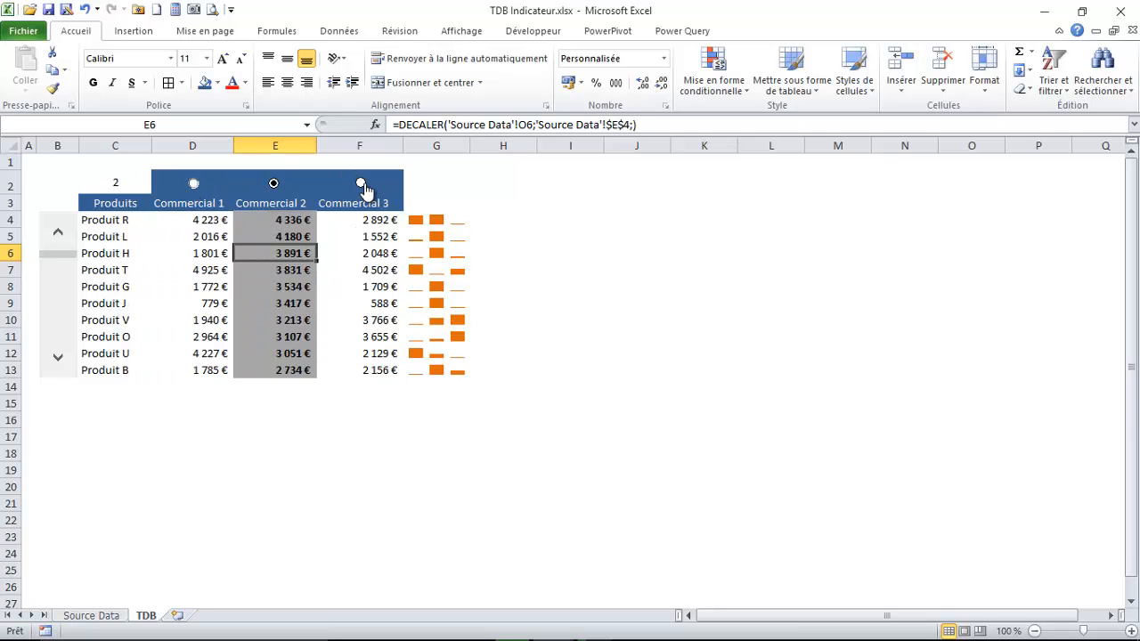
pyautogui.click(362, 184)
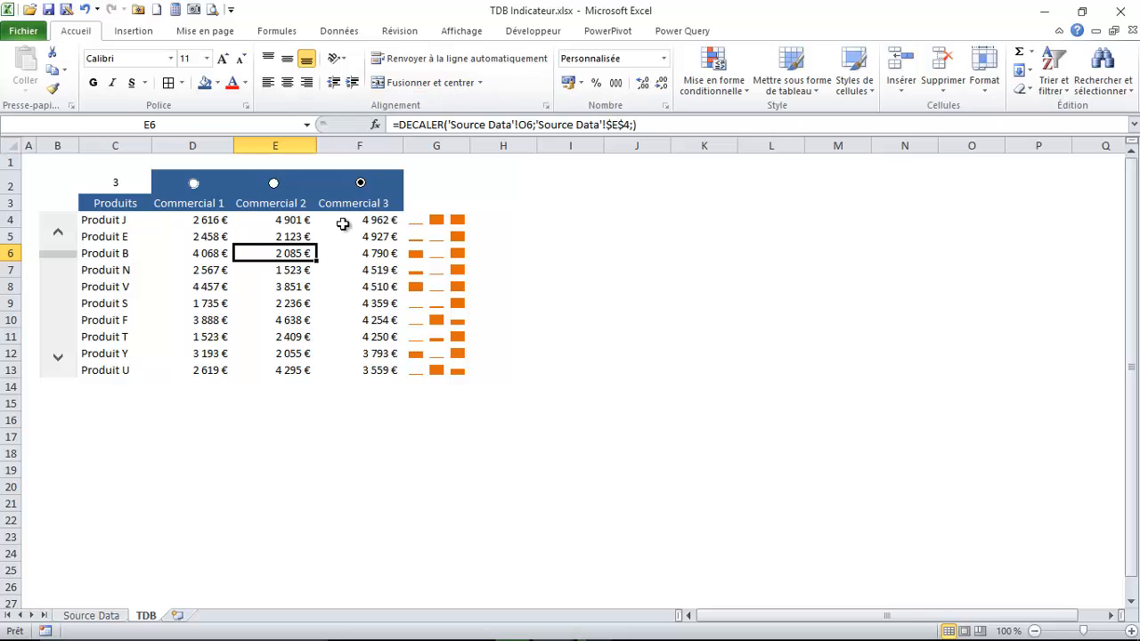
# Step: Create a formula-based conditional formatting rule for F4:F13 using =si($C$2=3;vrai;faux) and open its format settings
pyautogui.moveTo(376, 221); pyautogui.dragTo(376, 368)
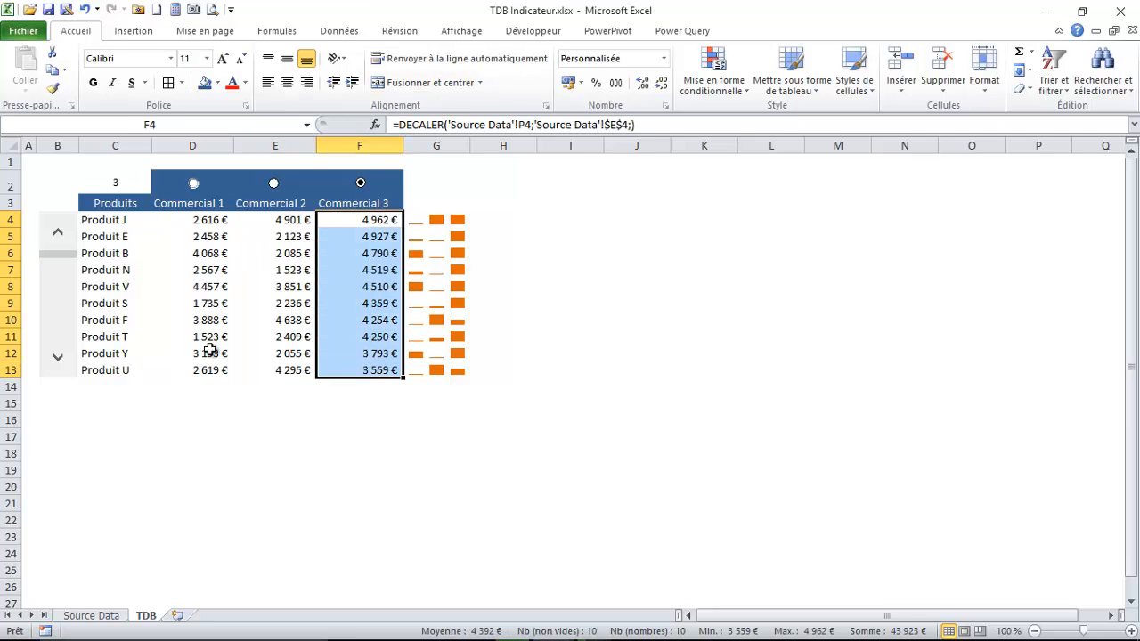
pyautogui.click(712, 76)
pyautogui.click(713, 298)
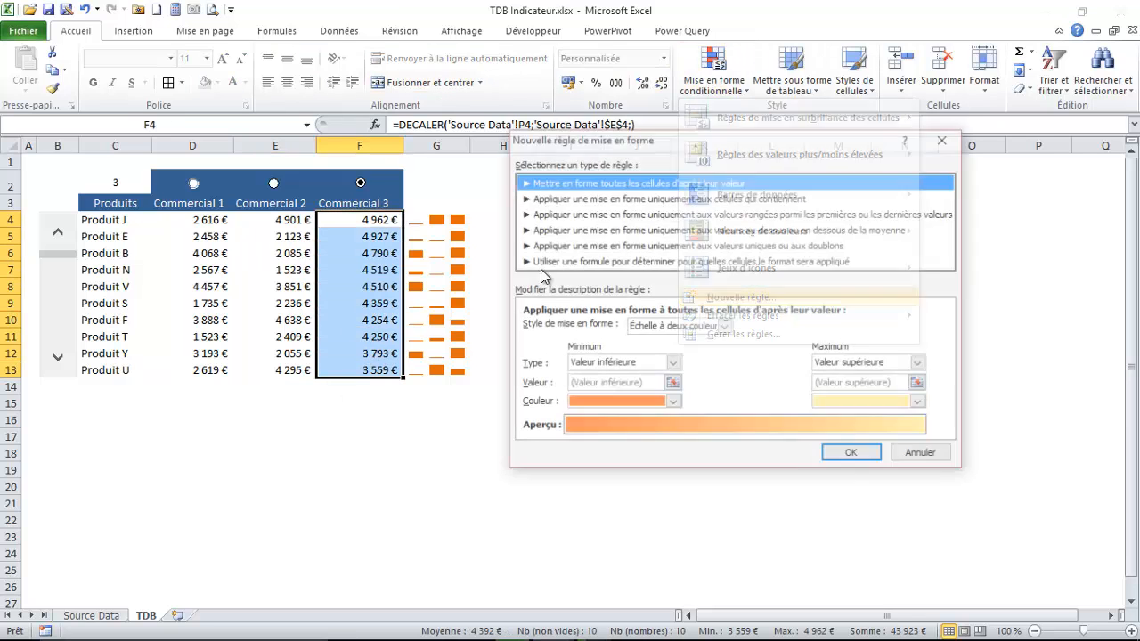
pyautogui.click(570, 262)
pyautogui.click(548, 330)
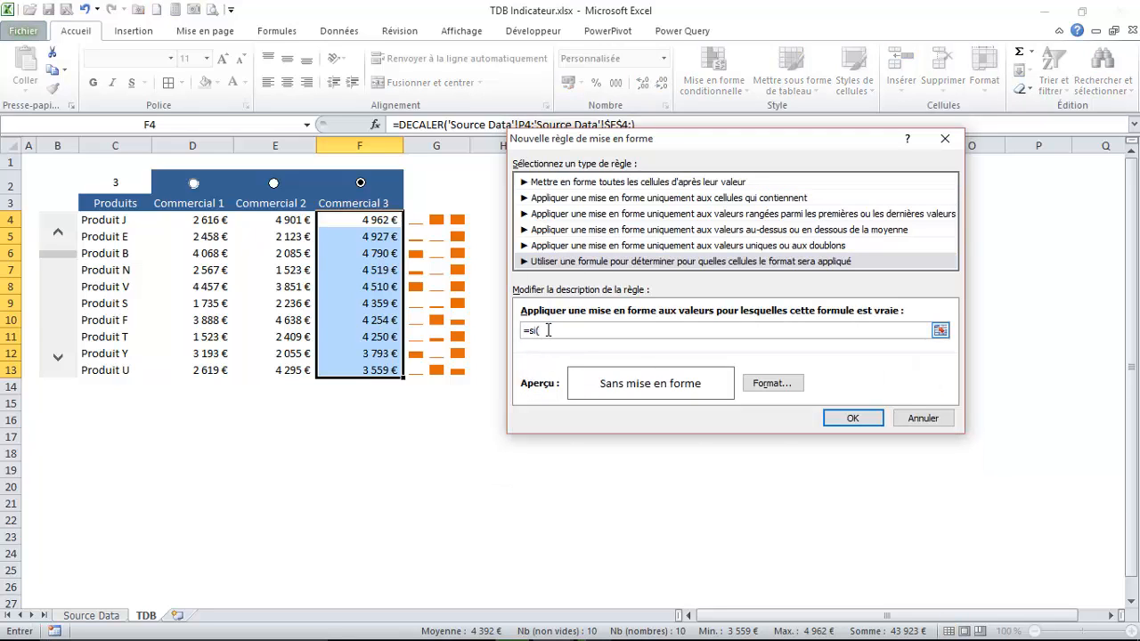
pyautogui.write('=si(')
pyautogui.click(106, 180)
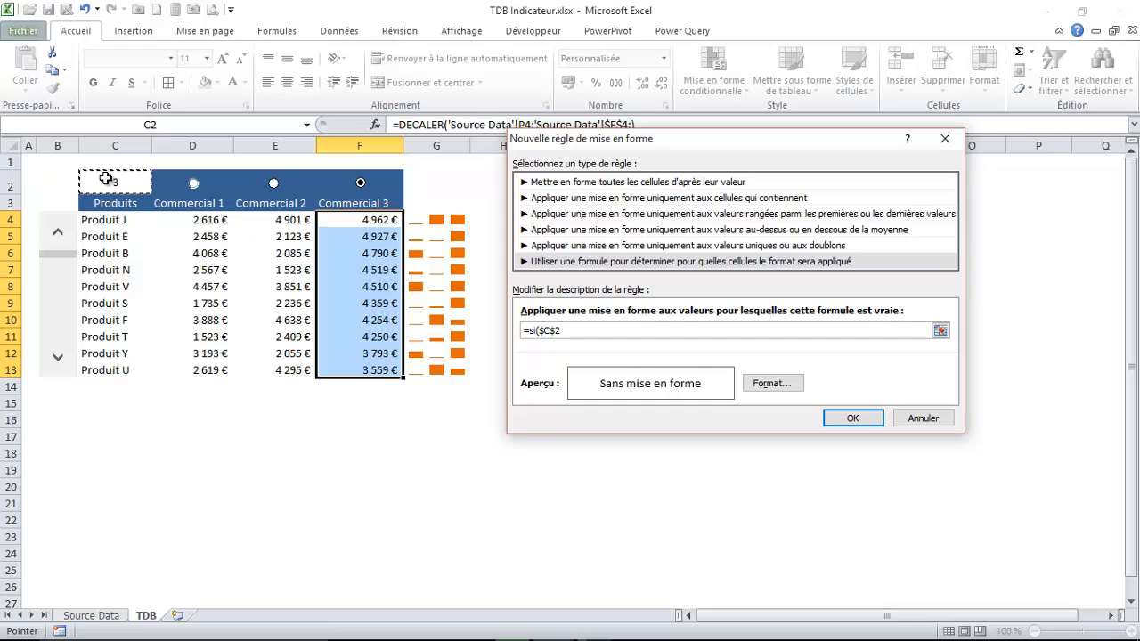
pyautogui.write('=3;vrai;faux')
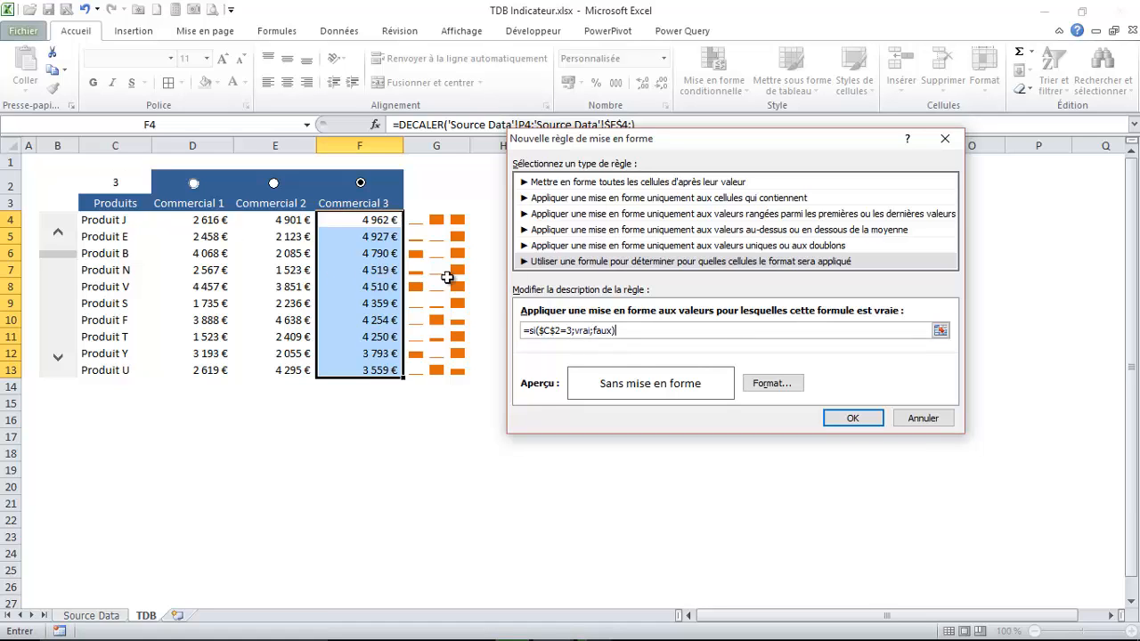
pyautogui.click(797, 388)
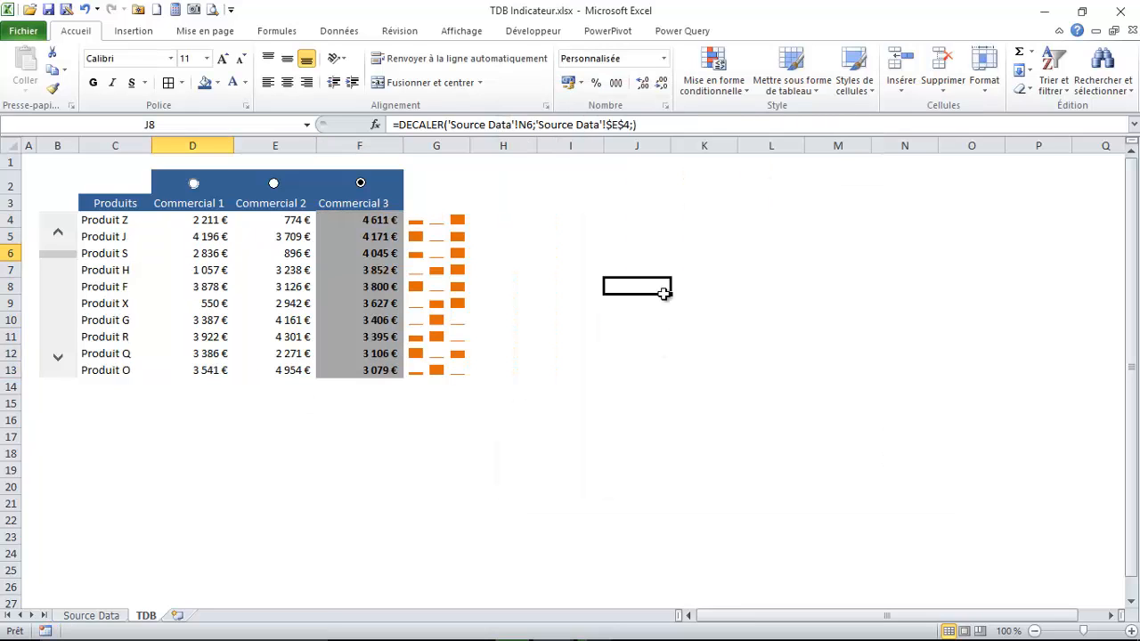
# Step: Scroll the product table down and back up to check its values, sparklines and highlighting, and inspect the formula in D4
pyautogui.click(614, 199)
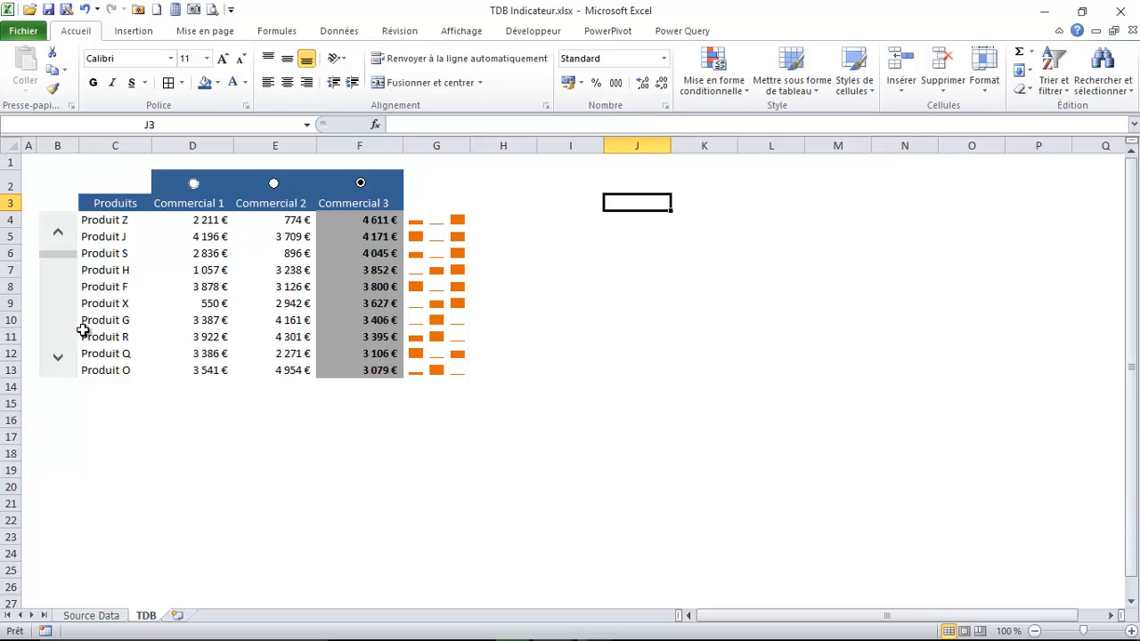
pyautogui.click(58, 357)
pyautogui.click(59, 357)
pyautogui.click(59, 357)
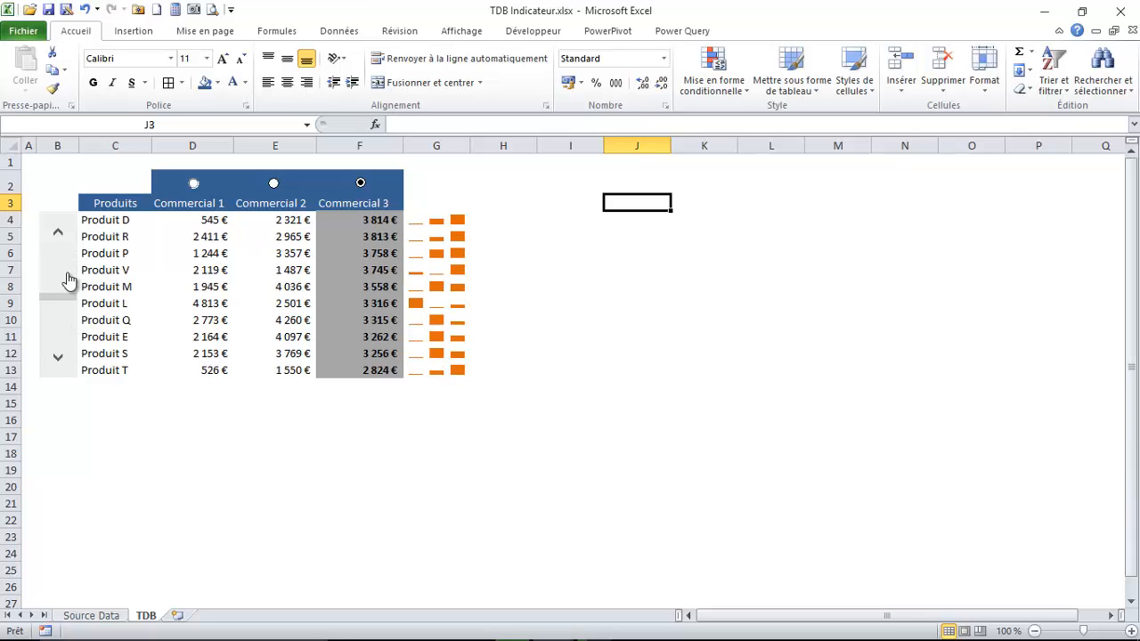
pyautogui.click(59, 230)
pyautogui.click(59, 230)
pyautogui.click(59, 230)
pyautogui.click(59, 230)
pyautogui.click(59, 230)
pyautogui.click(59, 230)
pyautogui.click(59, 231)
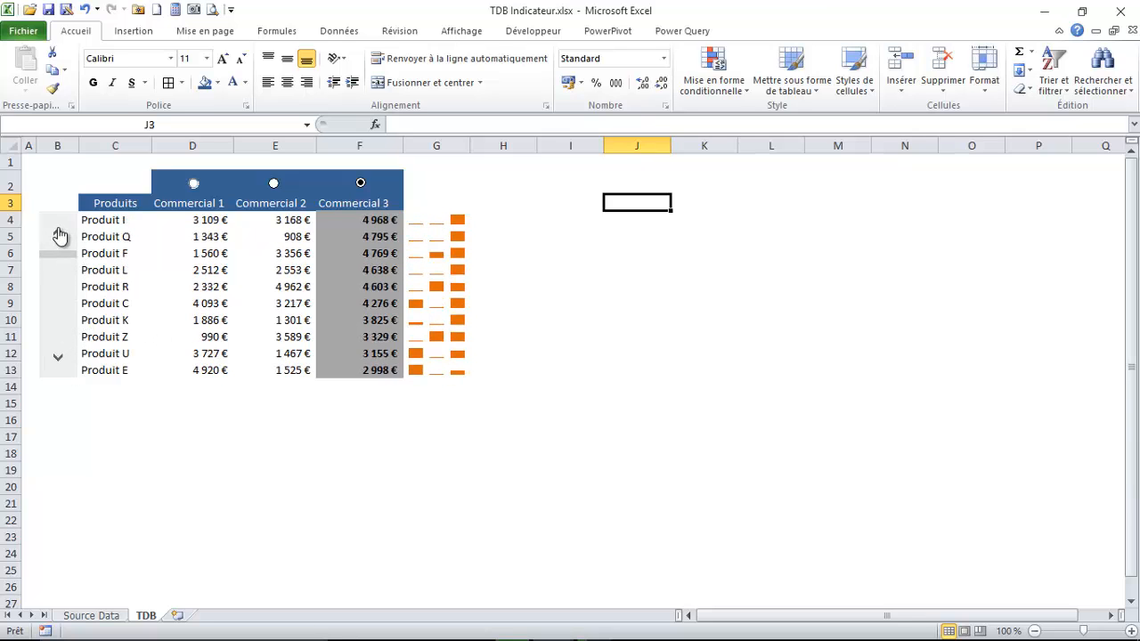
pyautogui.click(55, 358)
pyautogui.click(56, 360)
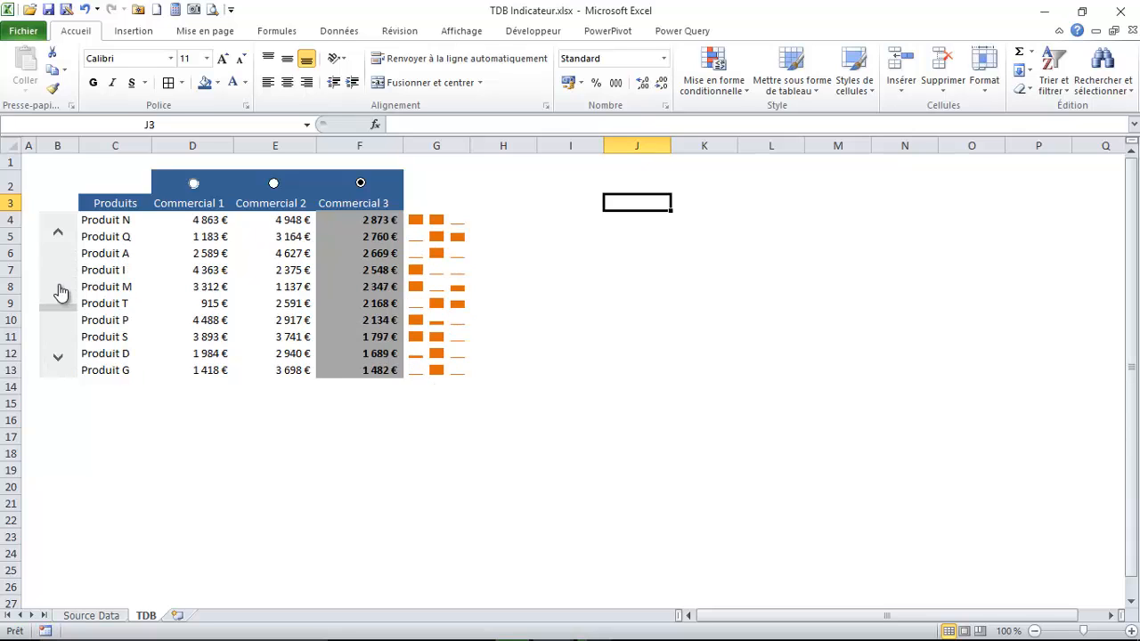
pyautogui.click(57, 240)
pyautogui.click(59, 241)
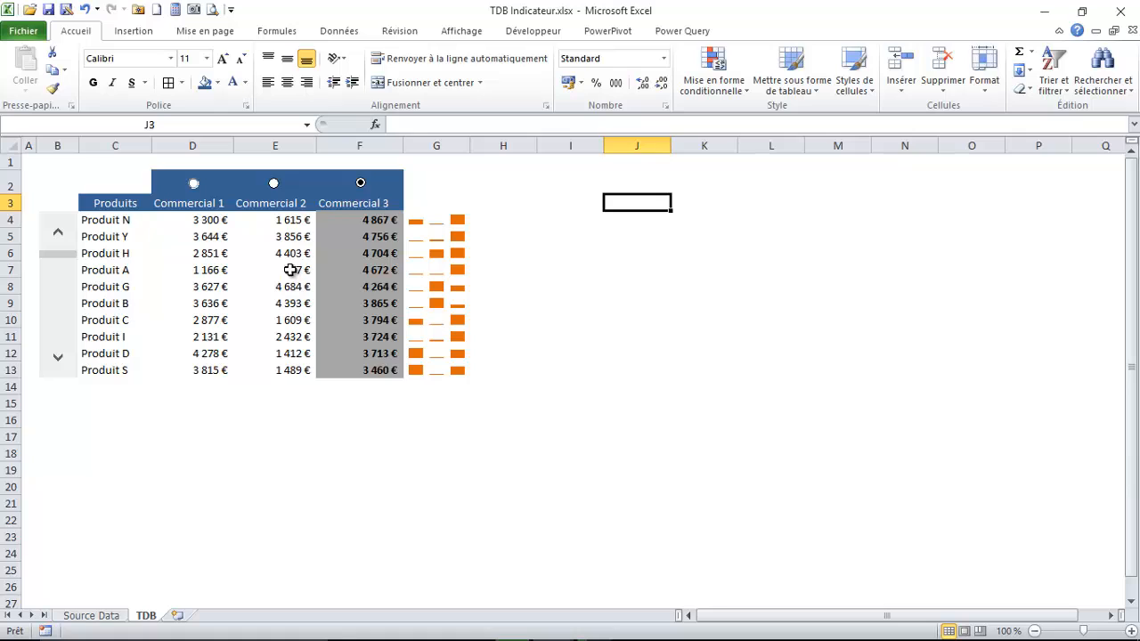
pyautogui.click(191, 222)
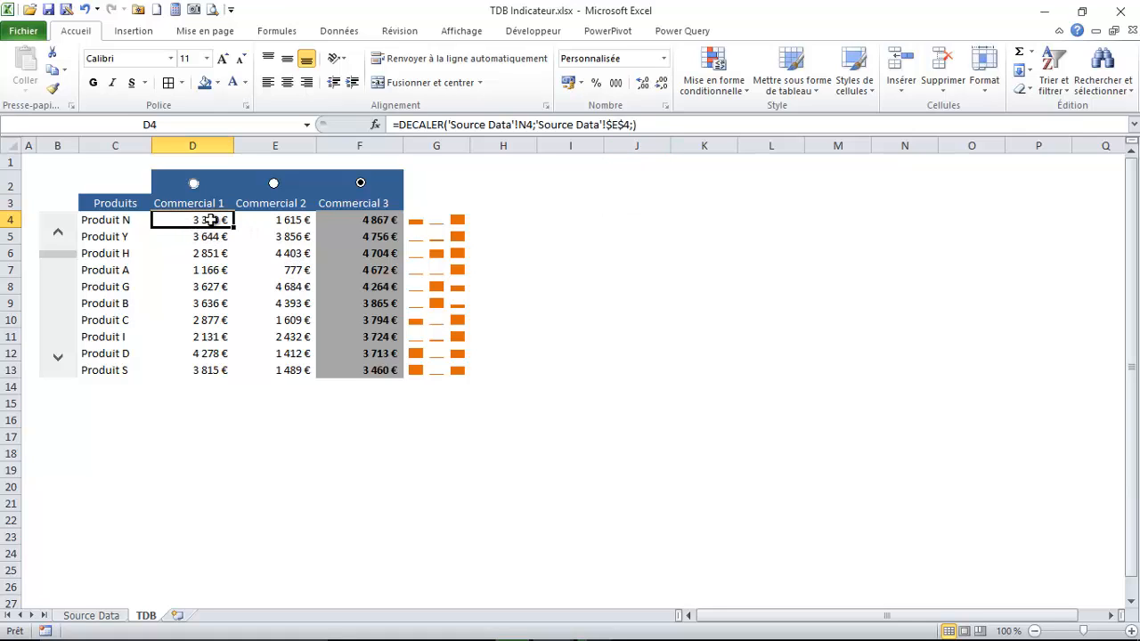
pyautogui.click(637, 222)
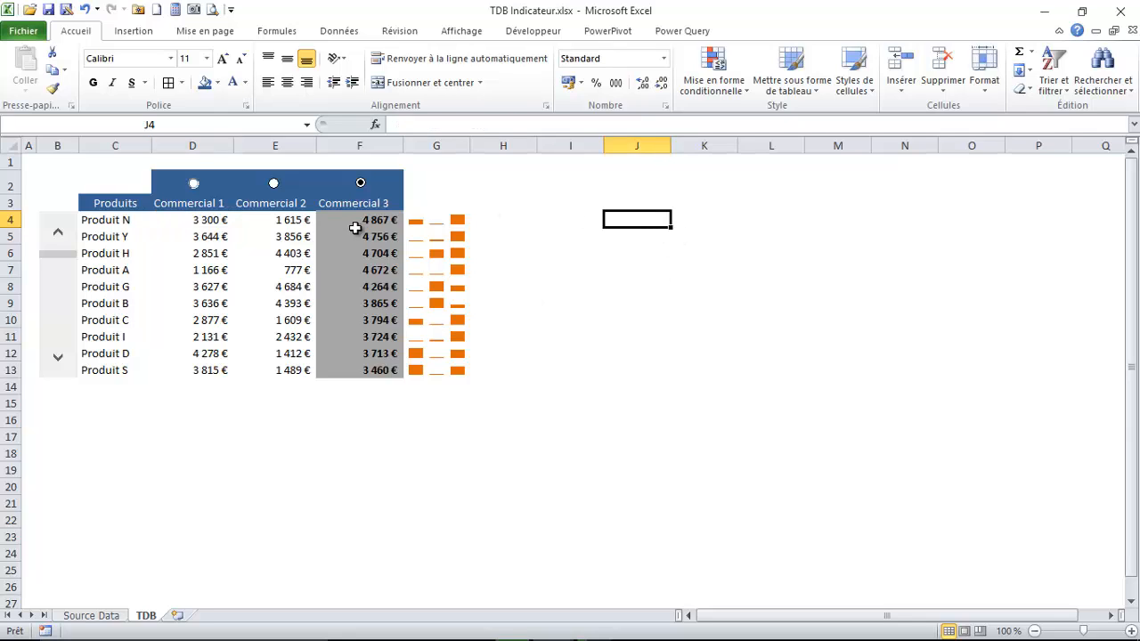
# Step: Insert a 2D clustered column chart from C4:F13 and place it to the right of the sparklines, near row 2
pyautogui.click(97, 220)
pyautogui.moveTo(97, 220); pyautogui.dragTo(355, 367)
pyautogui.click(134, 32)
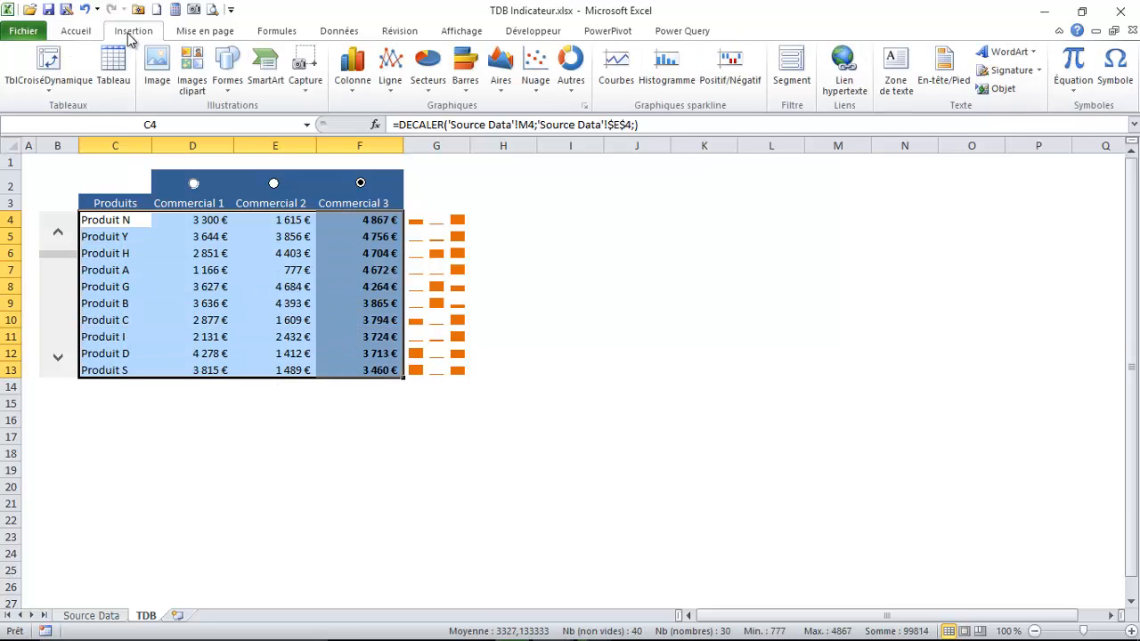
pyautogui.click(352, 86)
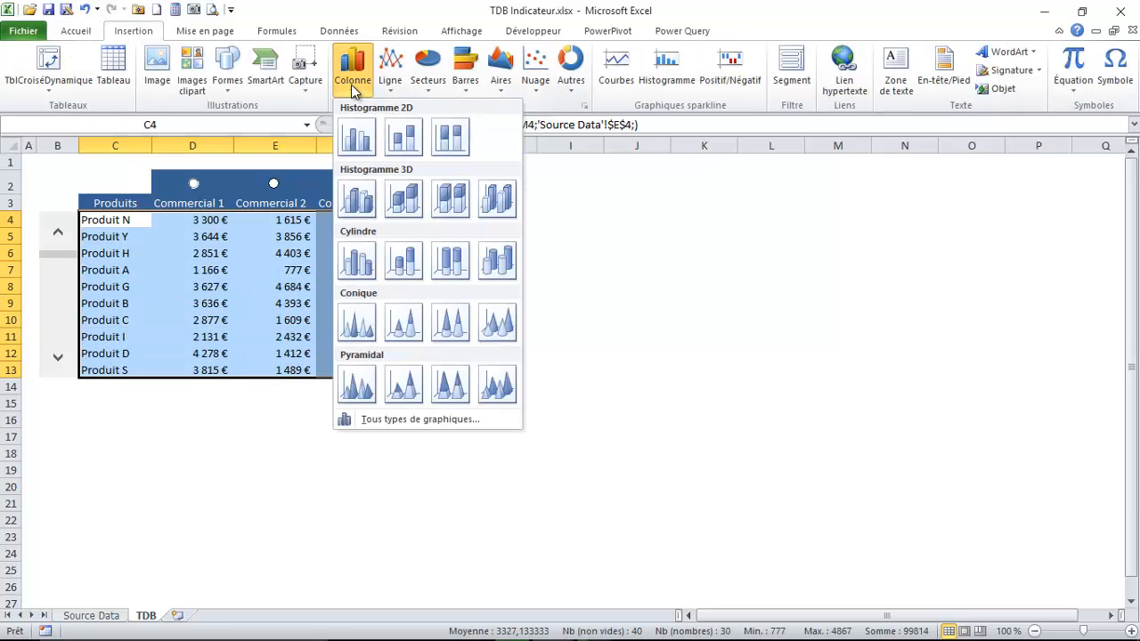
pyautogui.click(358, 138)
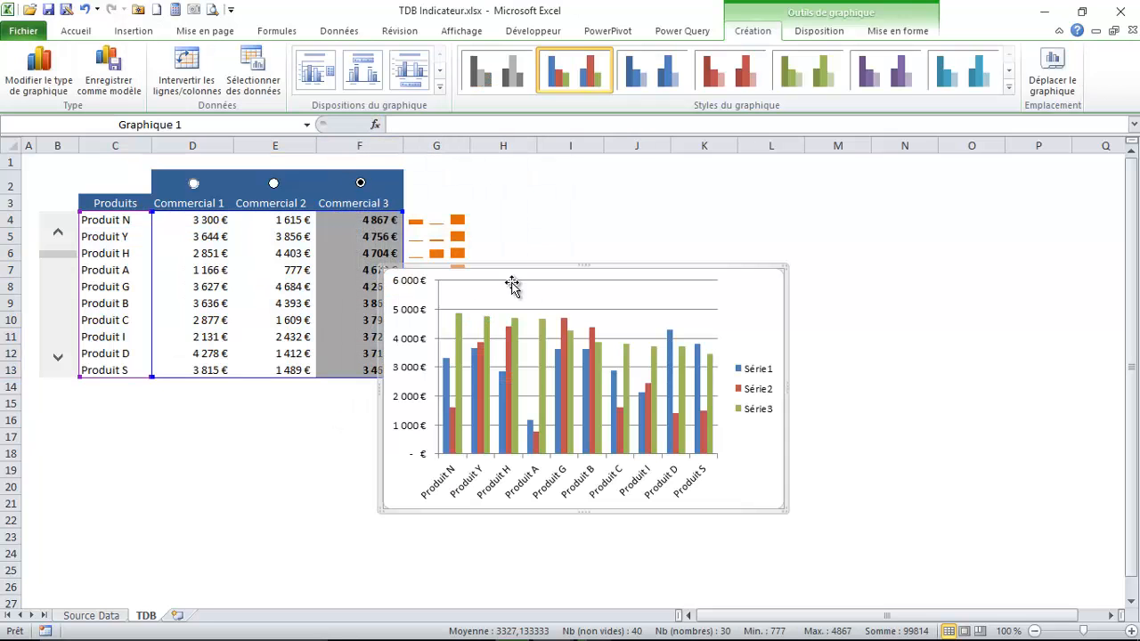
pyautogui.moveTo(582, 258); pyautogui.dragTo(734, 160)
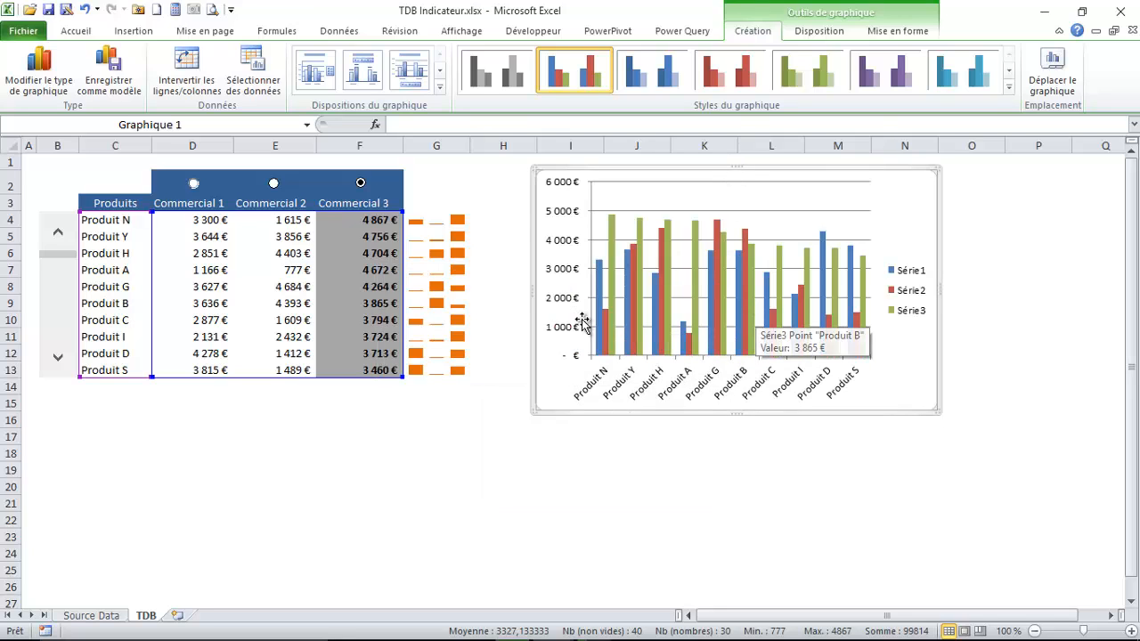
# Step: Scroll the product list down and back up to check how the column chart follows the table
pyautogui.click(58, 357)
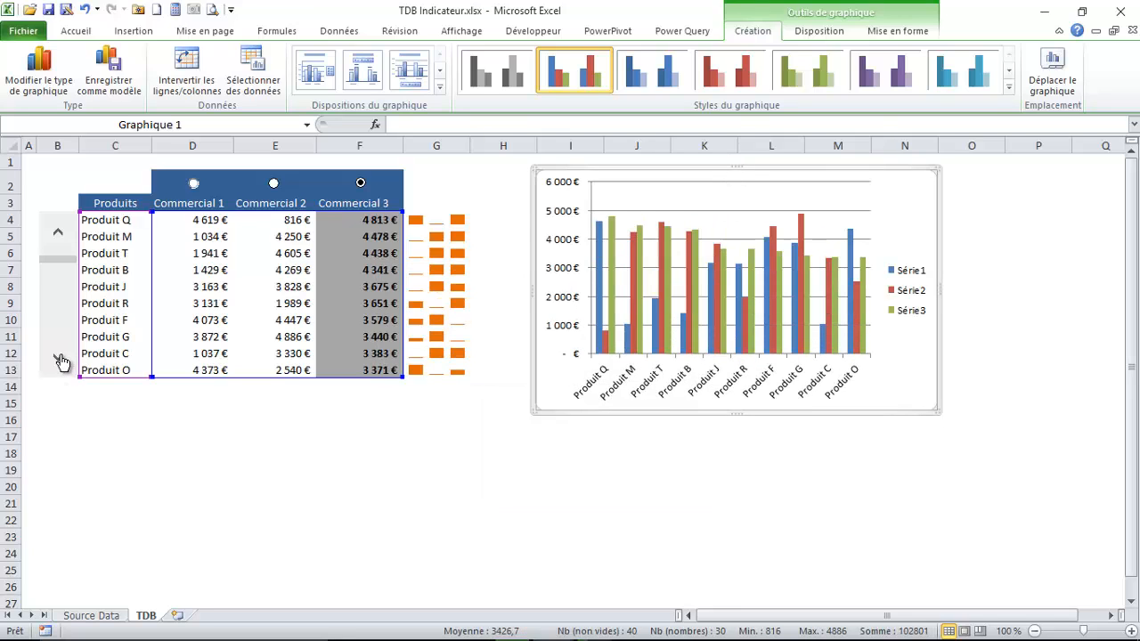
pyautogui.click(58, 357)
pyautogui.click(58, 357)
pyautogui.click(58, 357)
pyautogui.click(57, 357)
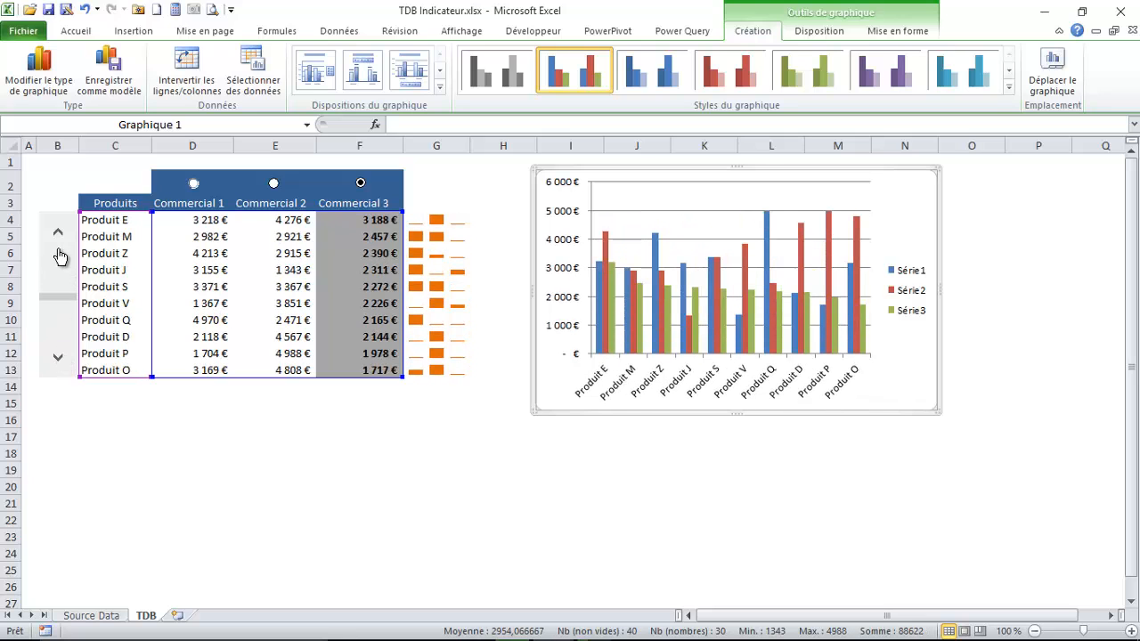
pyautogui.click(58, 237)
pyautogui.click(58, 237)
# Step: Delete the chart's legend, widen the chart to about column P and shift it slightly towards the table
pyautogui.click(900, 267)
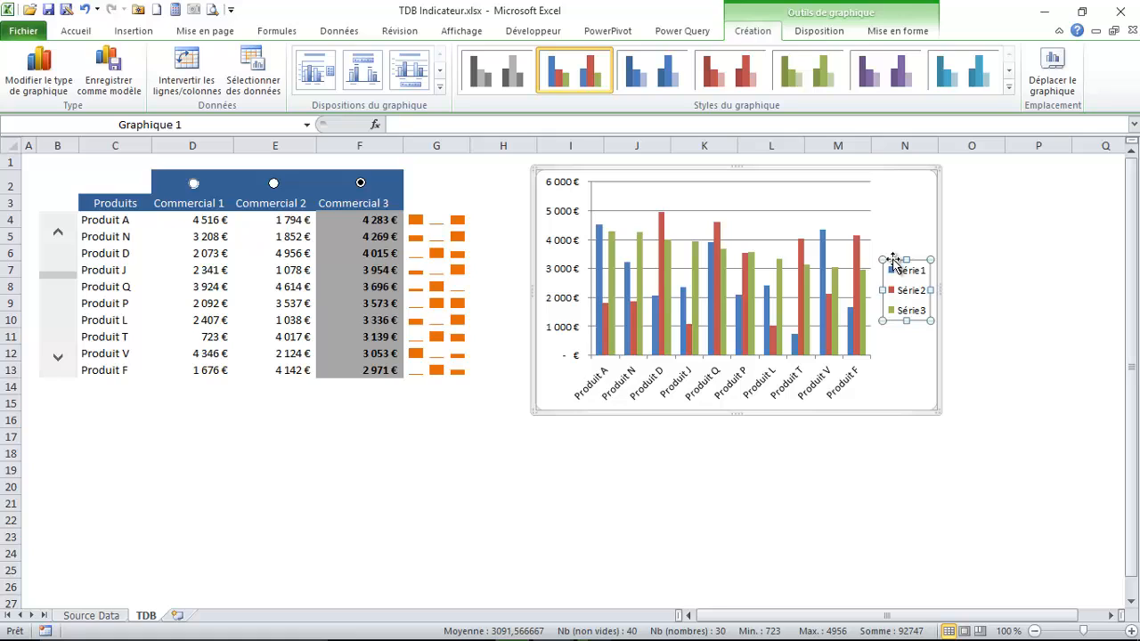
pyautogui.press('Delete')
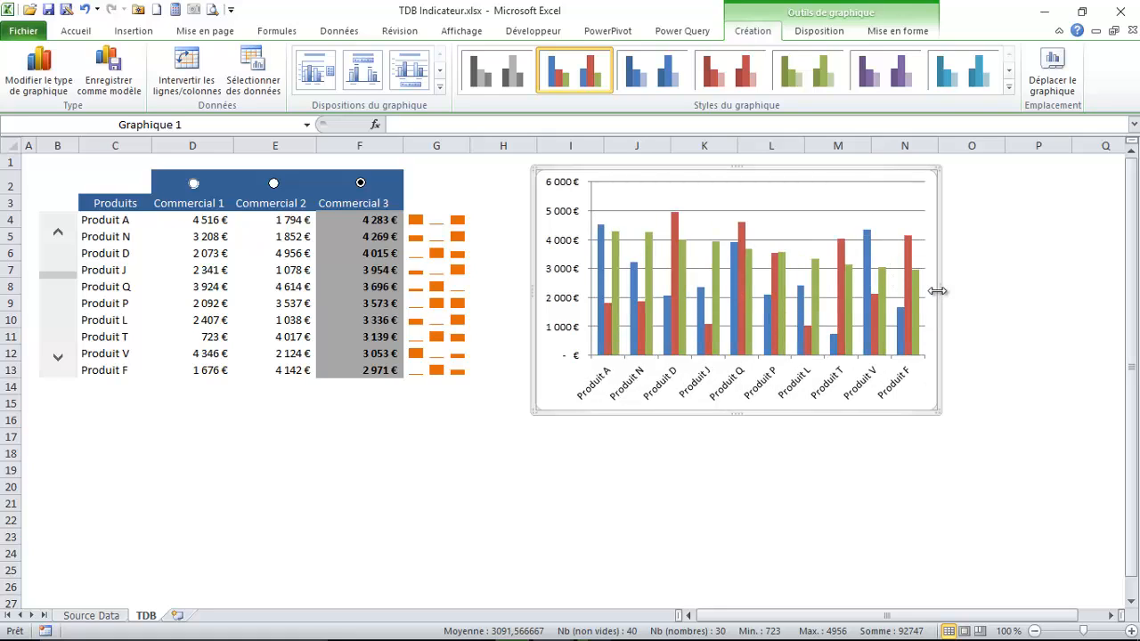
pyautogui.moveTo(939, 288); pyautogui.dragTo(1075, 295)
pyautogui.moveTo(794, 175); pyautogui.dragTo(772, 176)
# Step: Apply the multicoloured bevelled chart style with blue, red and green columns
pyautogui.click(816, 31)
pyautogui.click(771, 31)
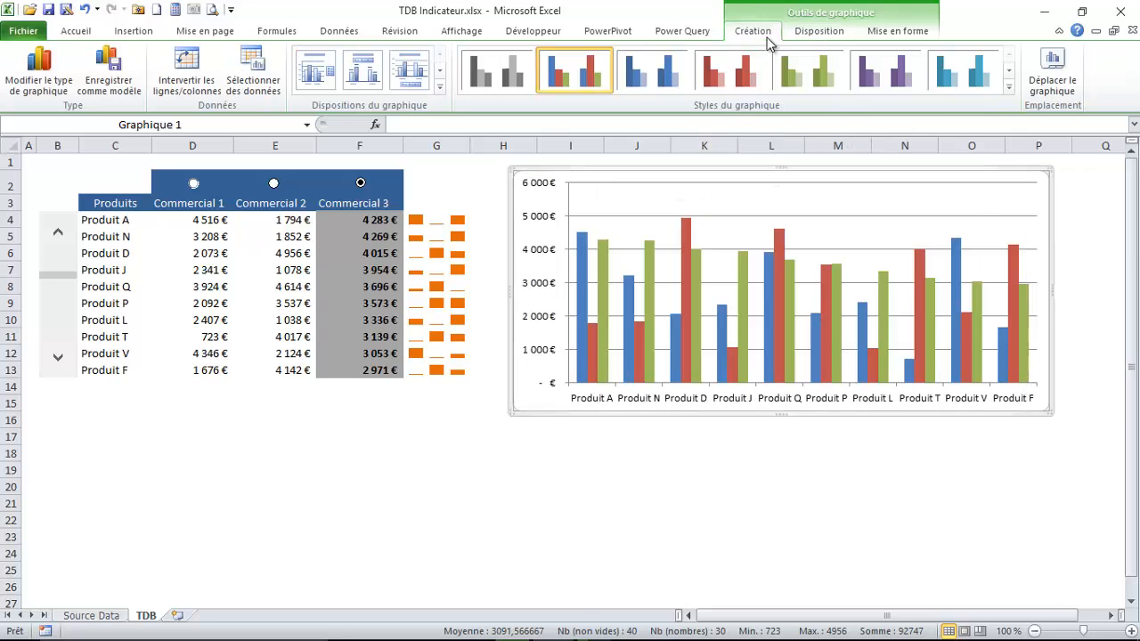
pyautogui.click(1007, 88)
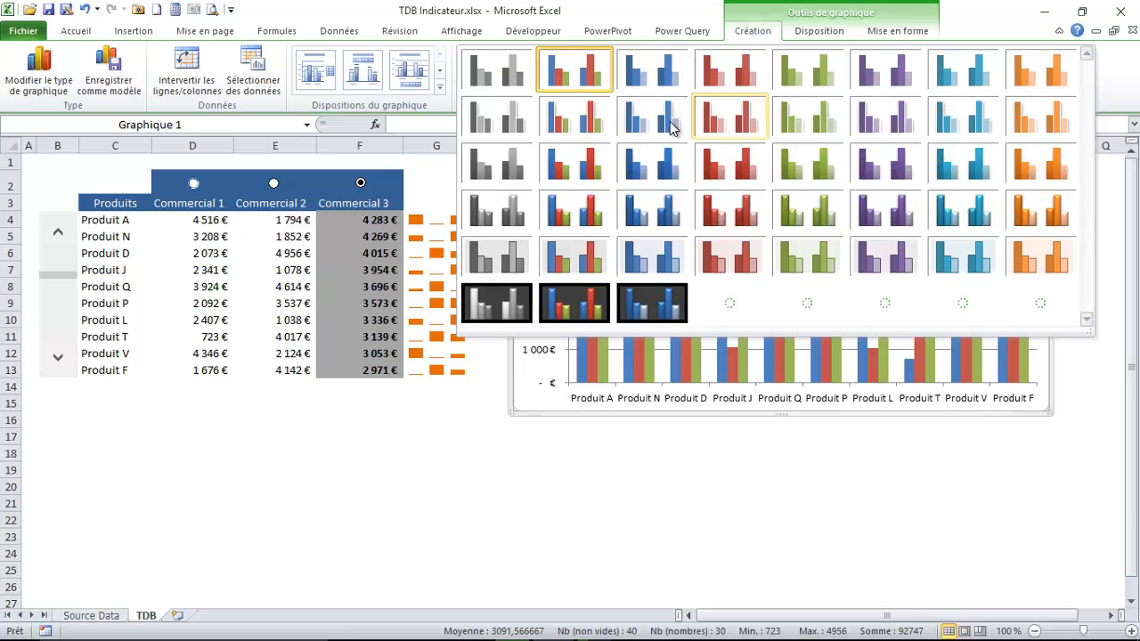
pyautogui.click(576, 217)
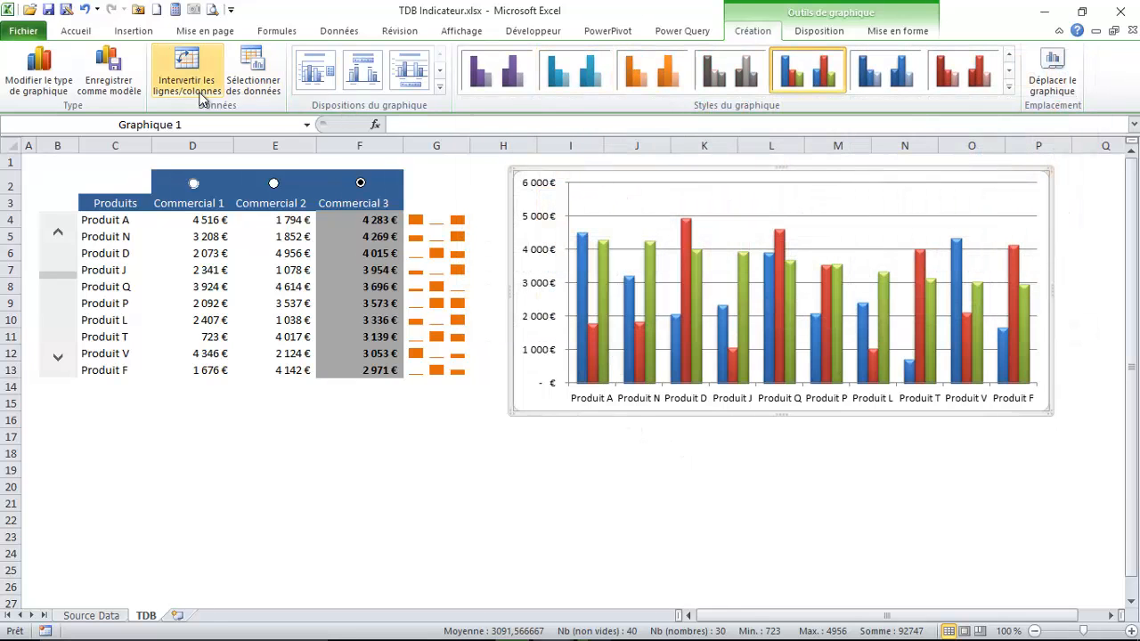
# Step: Change the chart type to a 2D stacked column and widen the chart slightly into column Q
pyautogui.click(41, 67)
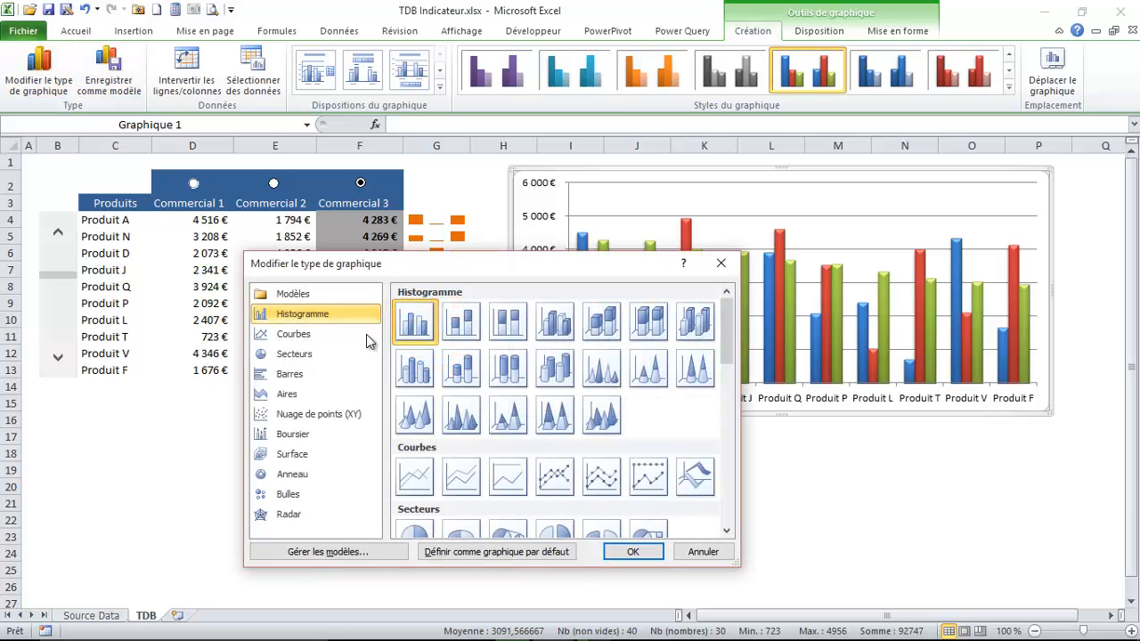
pyautogui.click(633, 551)
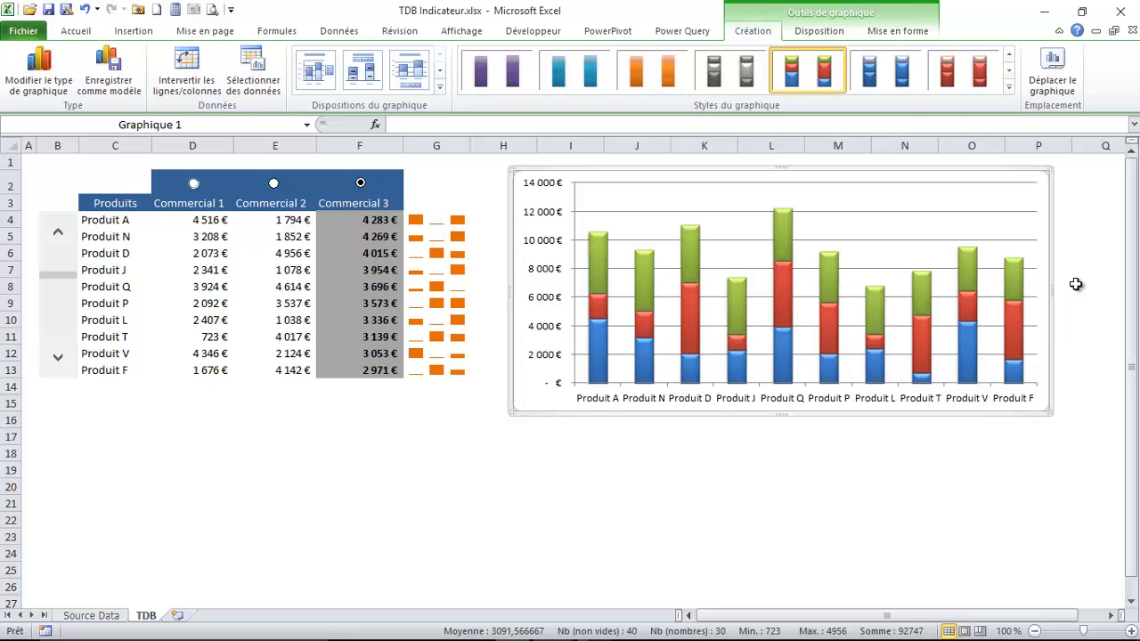
pyautogui.moveTo(1051, 284); pyautogui.dragTo(1096, 285)
pyautogui.moveTo(780, 167); pyautogui.dragTo(775, 167)
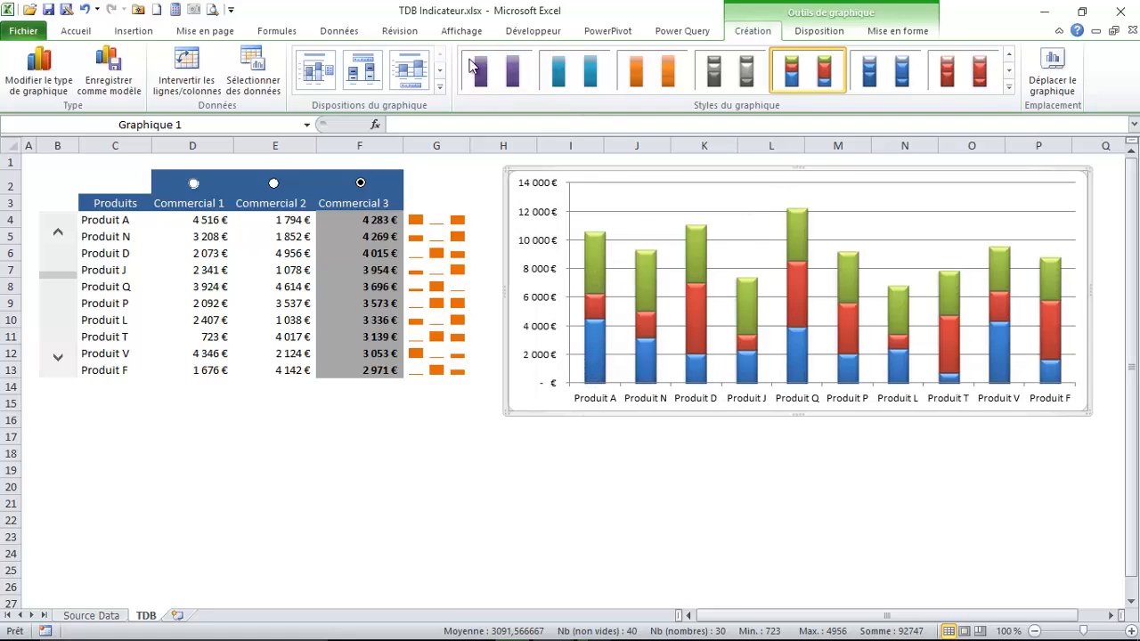
# Step: Show the chart's legend above the plot area and select it
pyautogui.click(821, 32)
pyautogui.click(394, 82)
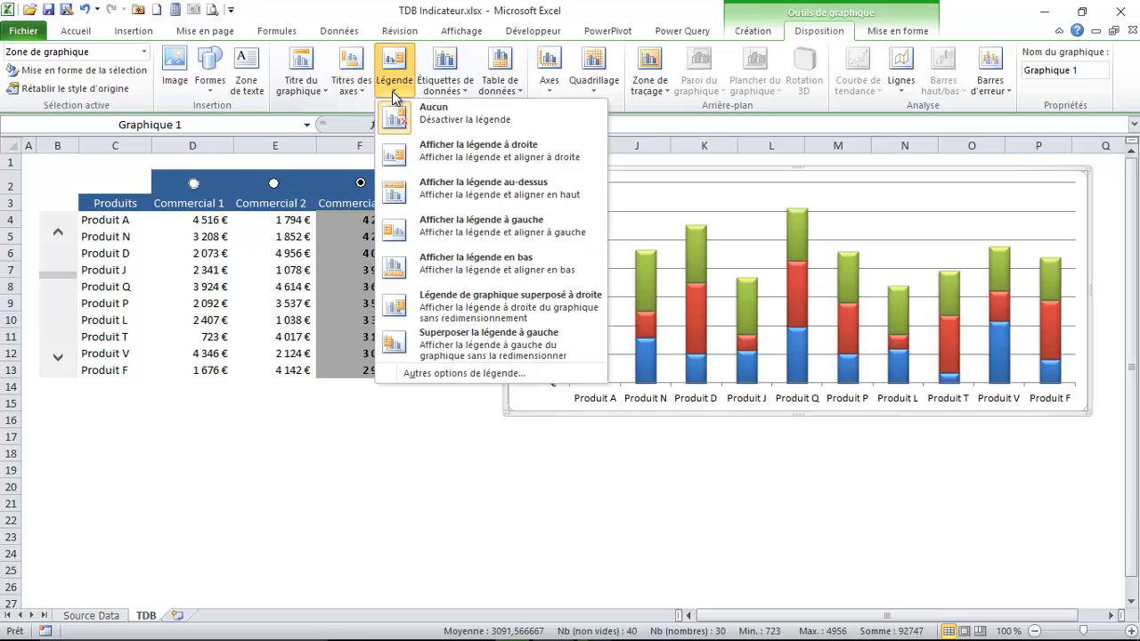
pyautogui.click(396, 190)
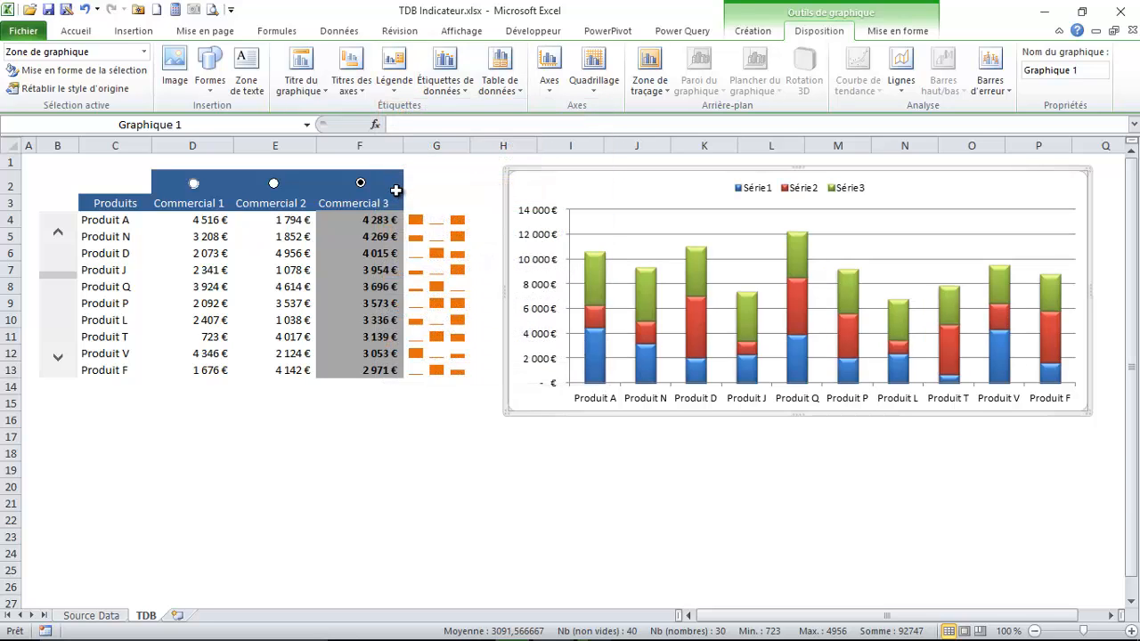
pyautogui.click(757, 190)
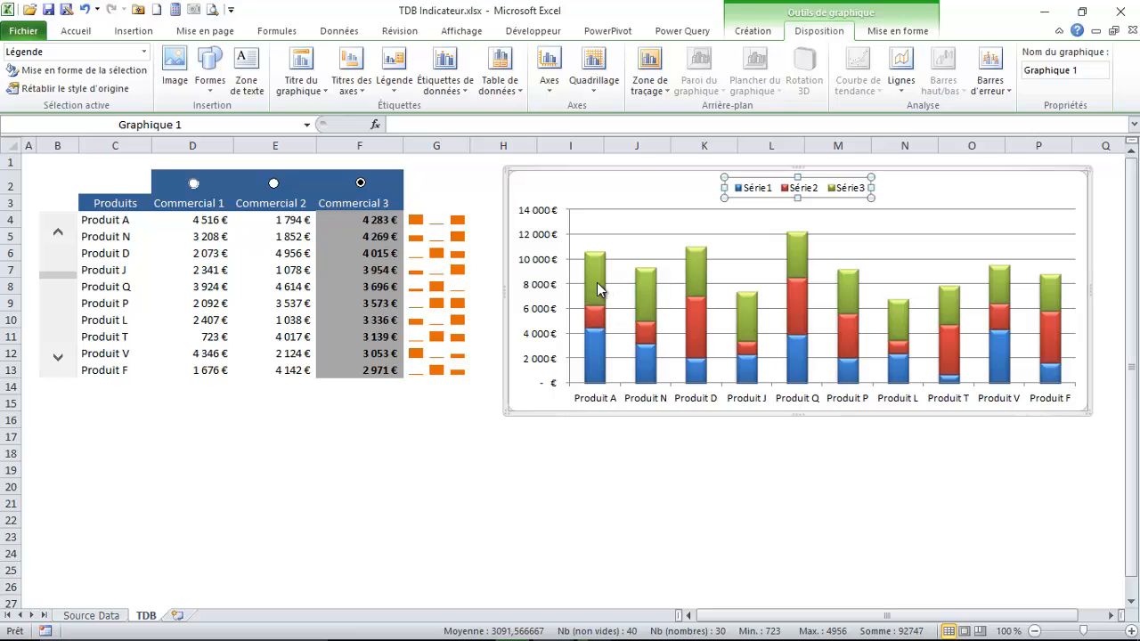
# Step: Open the chart's data source and name Série1 from header cell D3 (Commercial 1)
pyautogui.rightClick(594, 358)
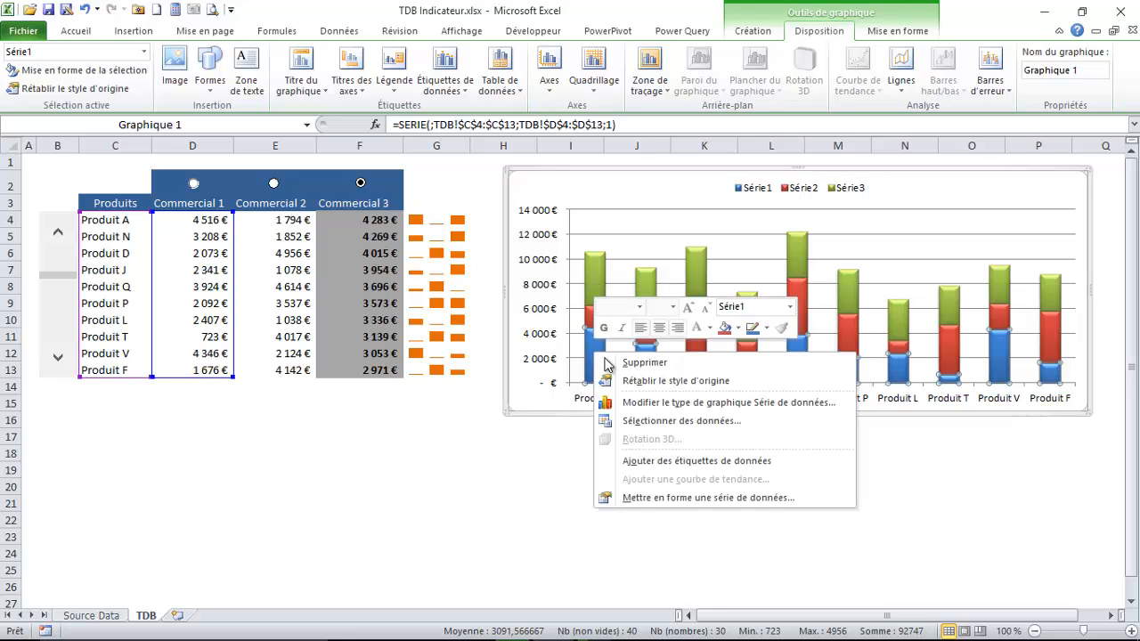
pyautogui.click(677, 429)
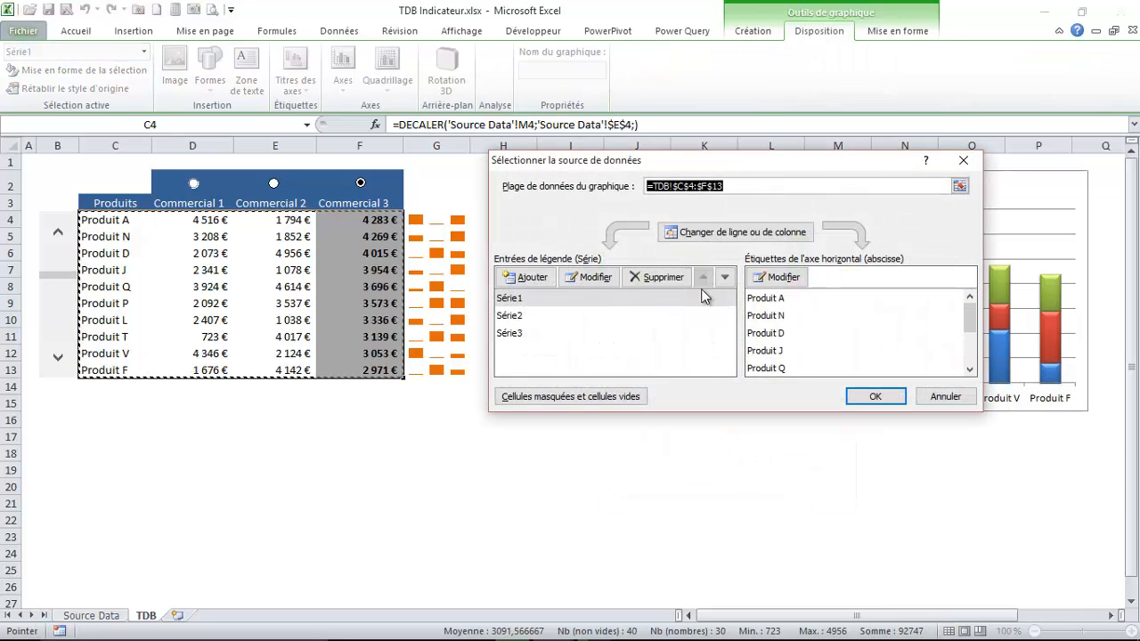
pyautogui.click(514, 300)
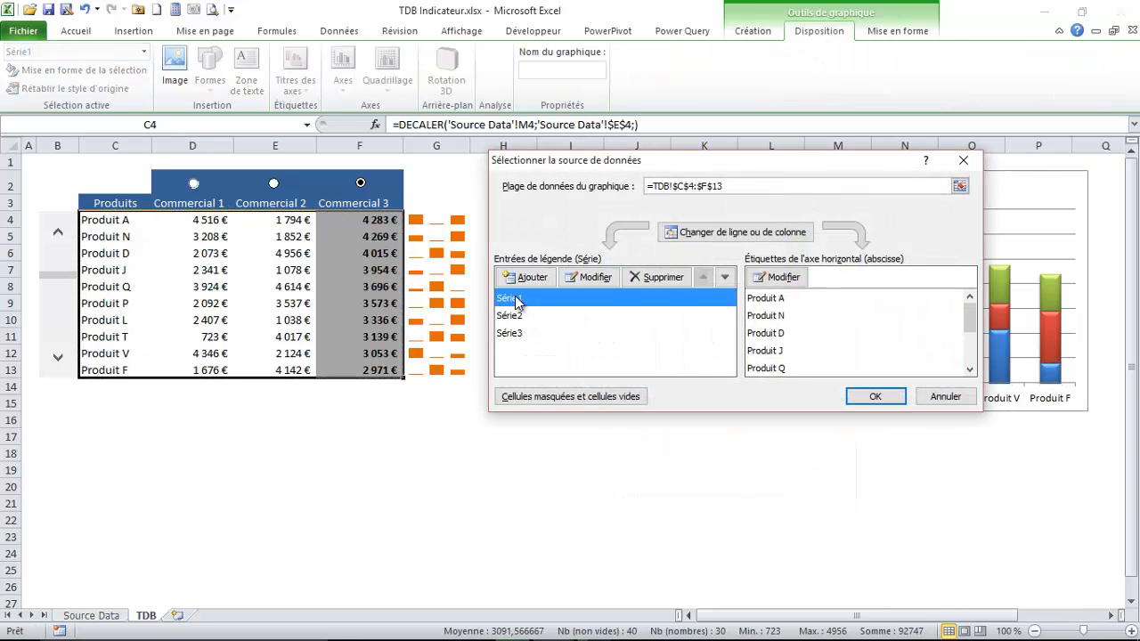
pyautogui.click(591, 277)
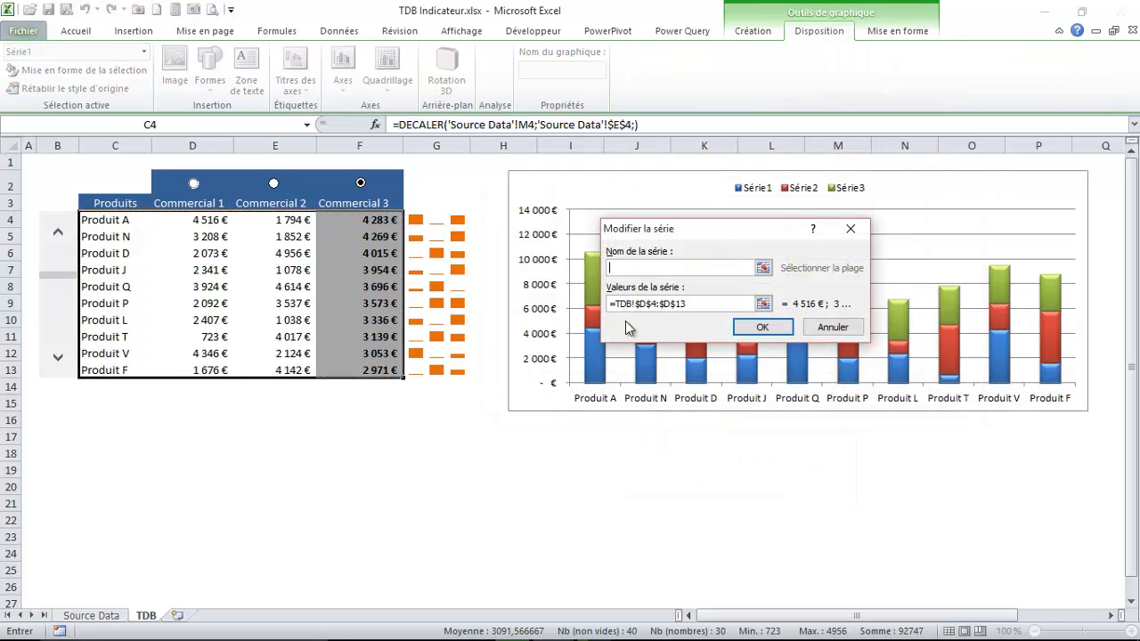
pyautogui.click(204, 204)
pyautogui.click(765, 327)
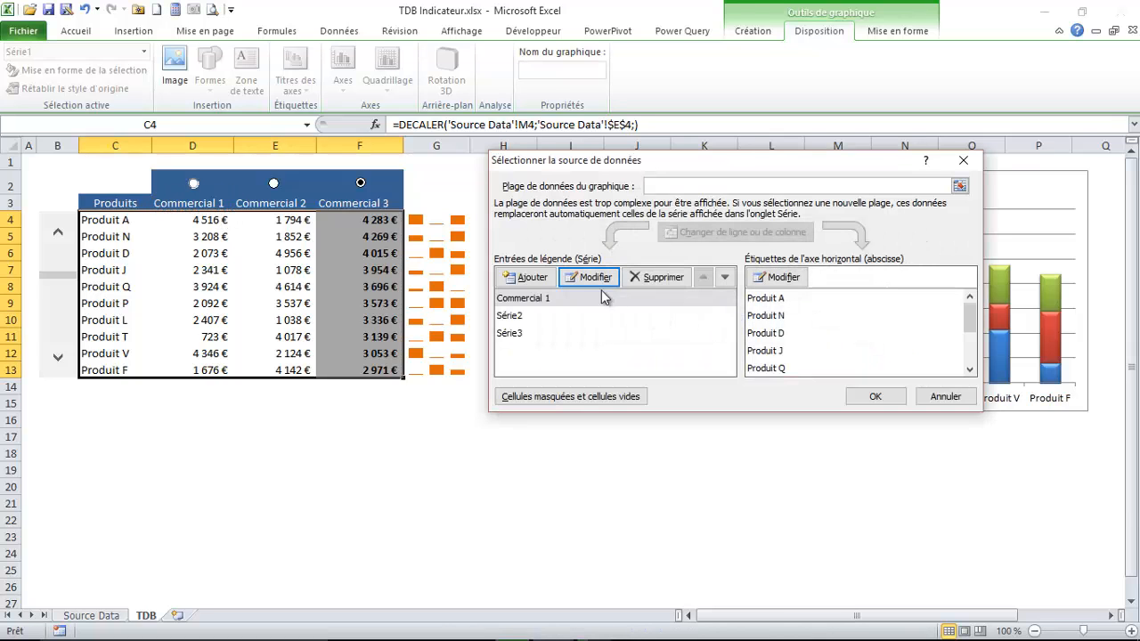
# Step: Name Série2 from cell E3 (Commercial 2) and Série3 from cell F3 (Commercial 3), and apply the data source changes
pyautogui.click(517, 317)
pyautogui.click(591, 277)
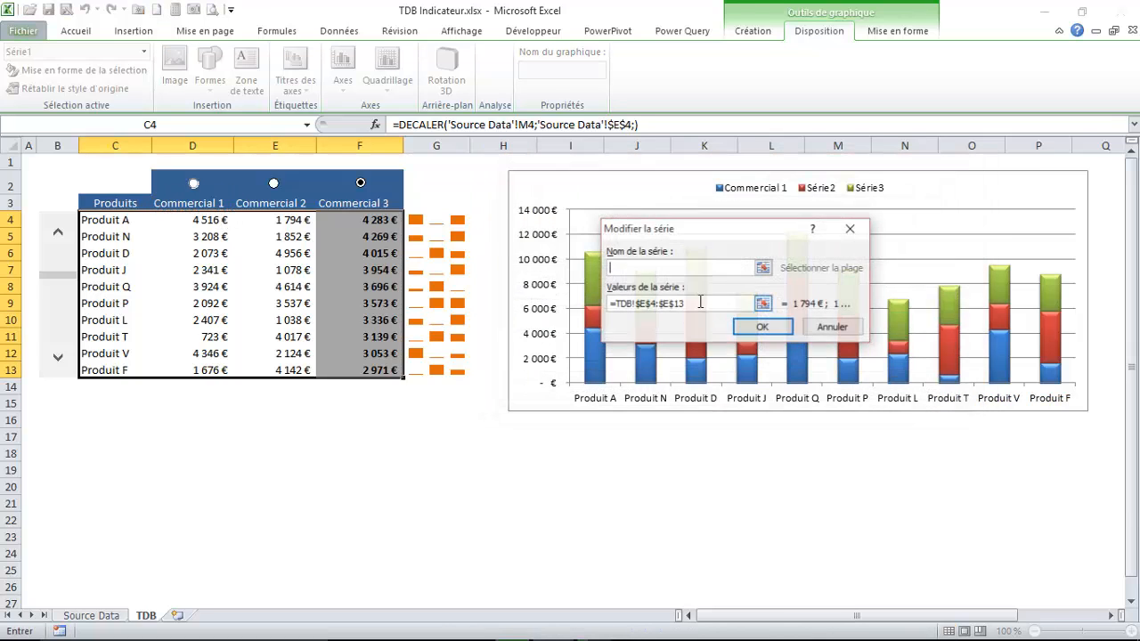
pyautogui.click(265, 210)
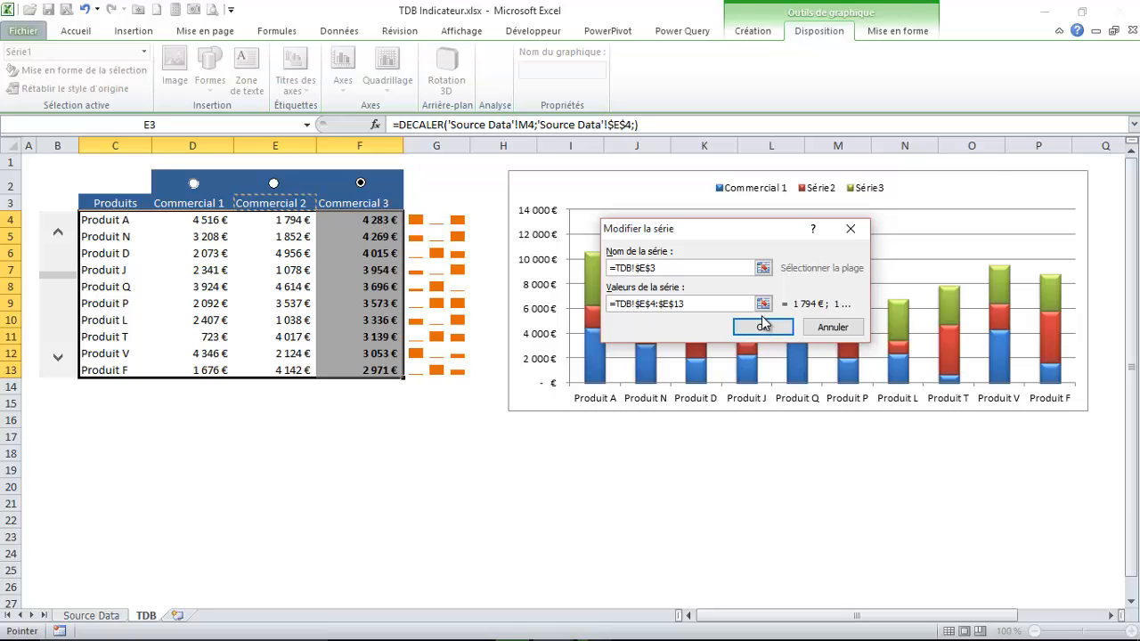
pyautogui.click(763, 327)
pyautogui.click(523, 333)
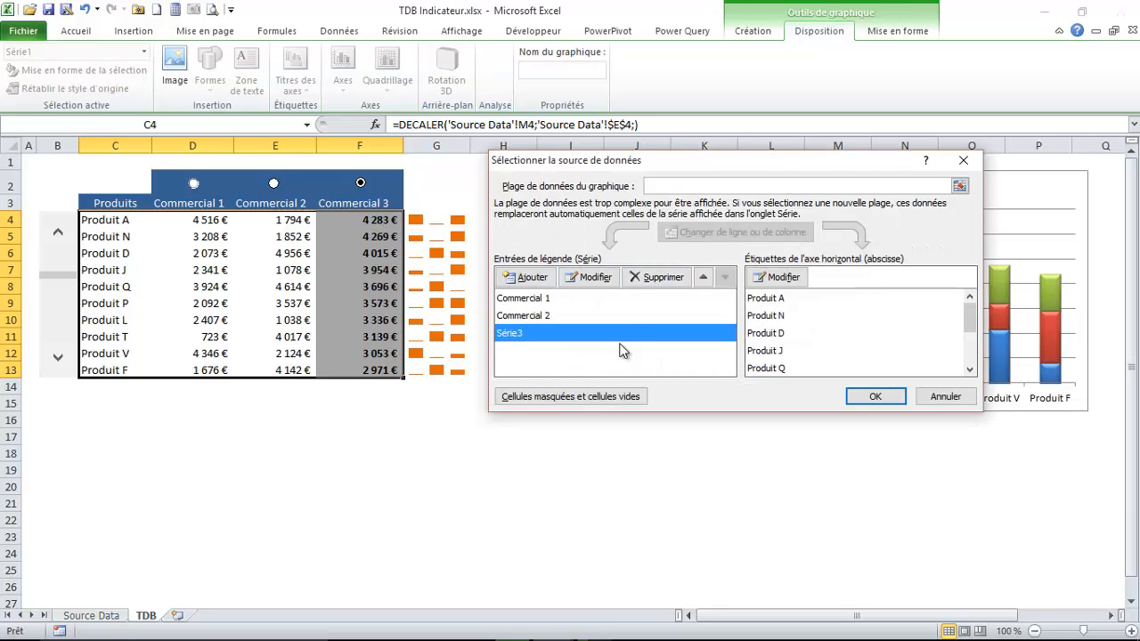
pyautogui.click(594, 277)
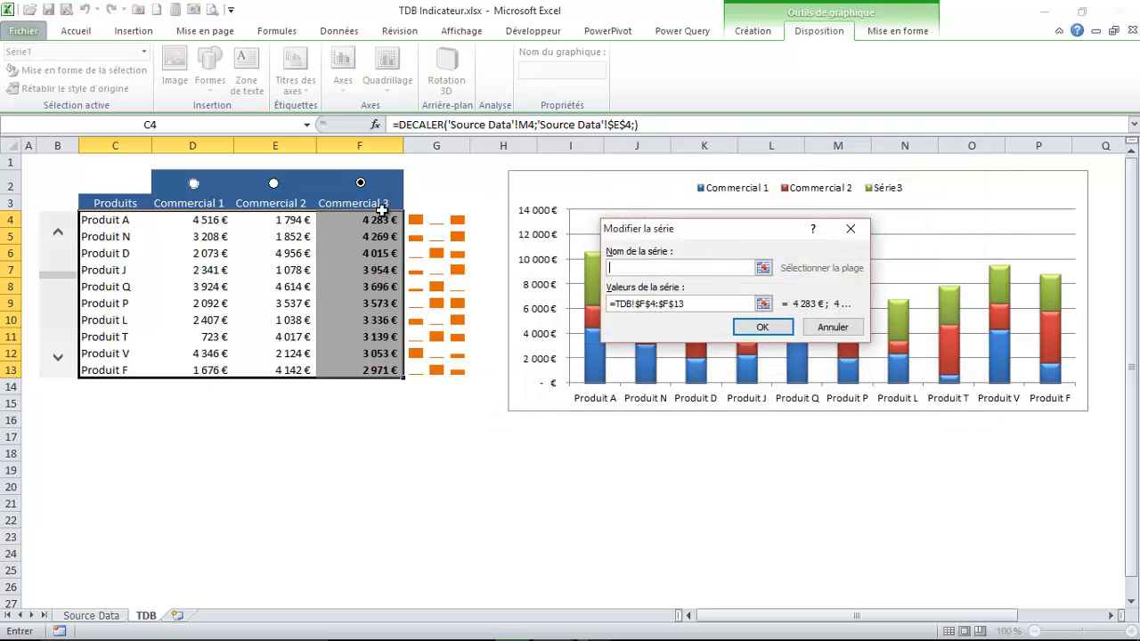
pyautogui.click(358, 204)
pyautogui.click(766, 328)
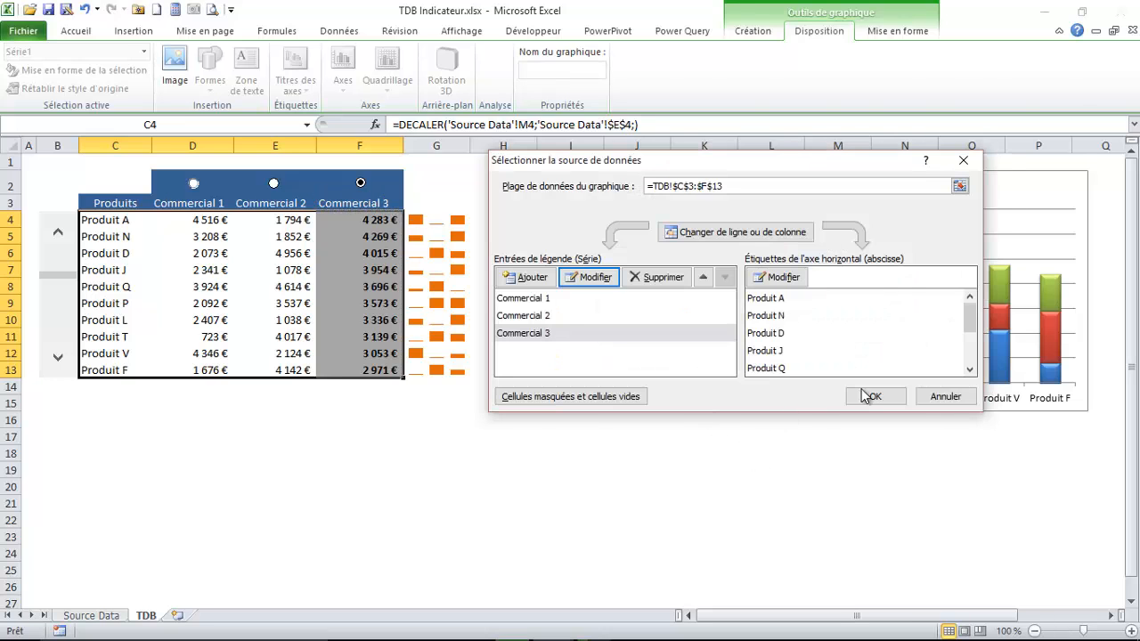
pyautogui.click(873, 393)
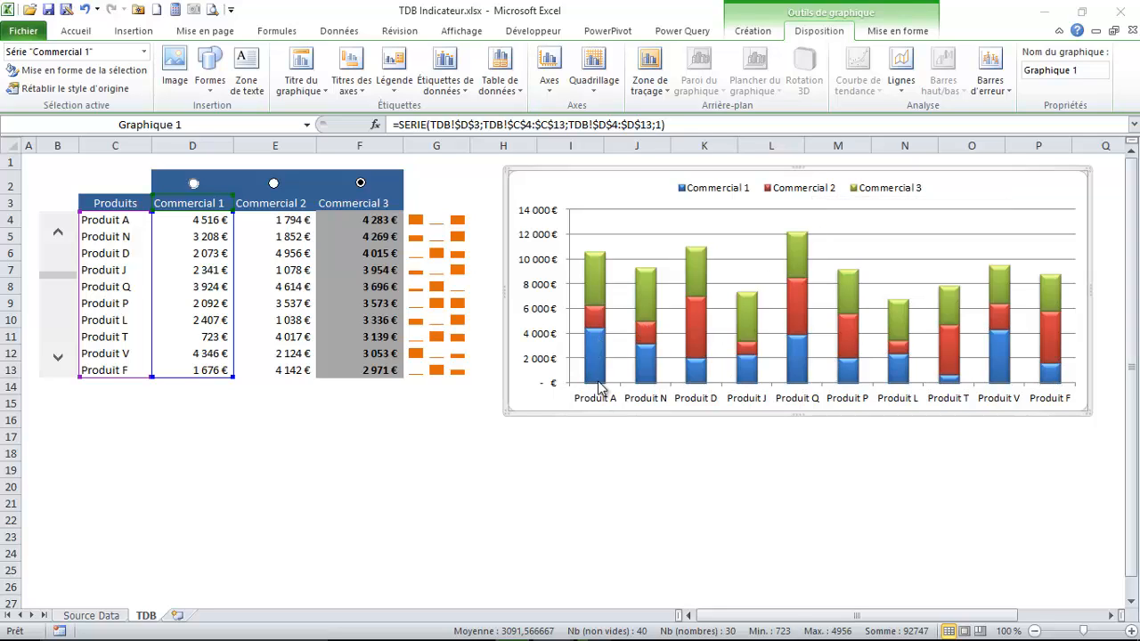
# Step: Test the dashboard's scroll bar in both directions to check that the table and stacked column chart follow, and deselect the chart
pyautogui.click(57, 357)
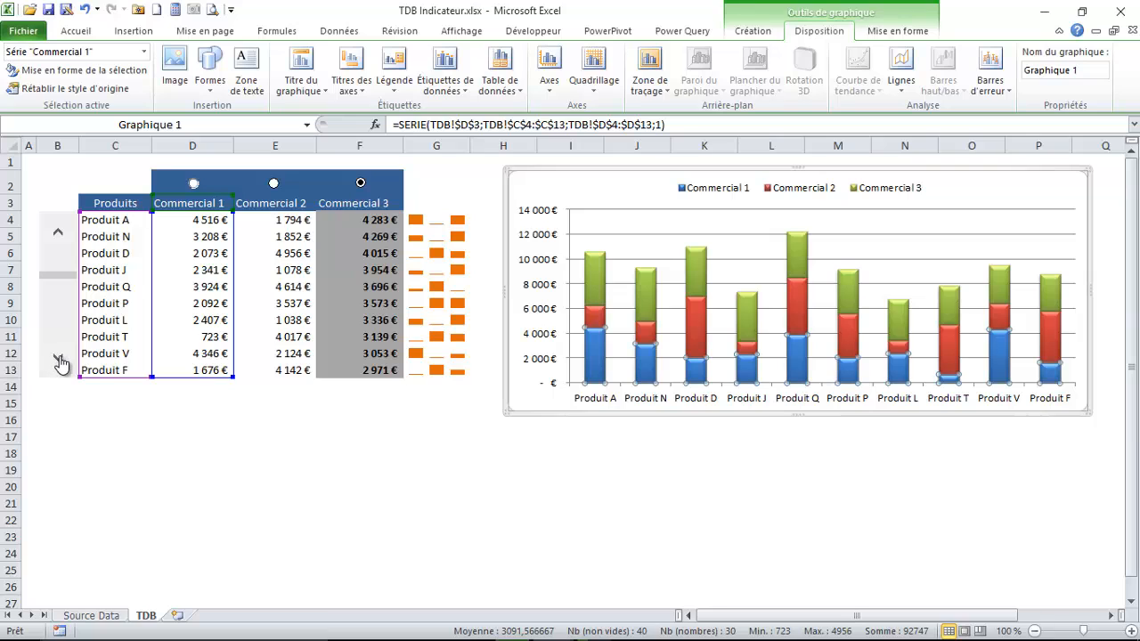
pyautogui.click(58, 233)
pyautogui.click(58, 233)
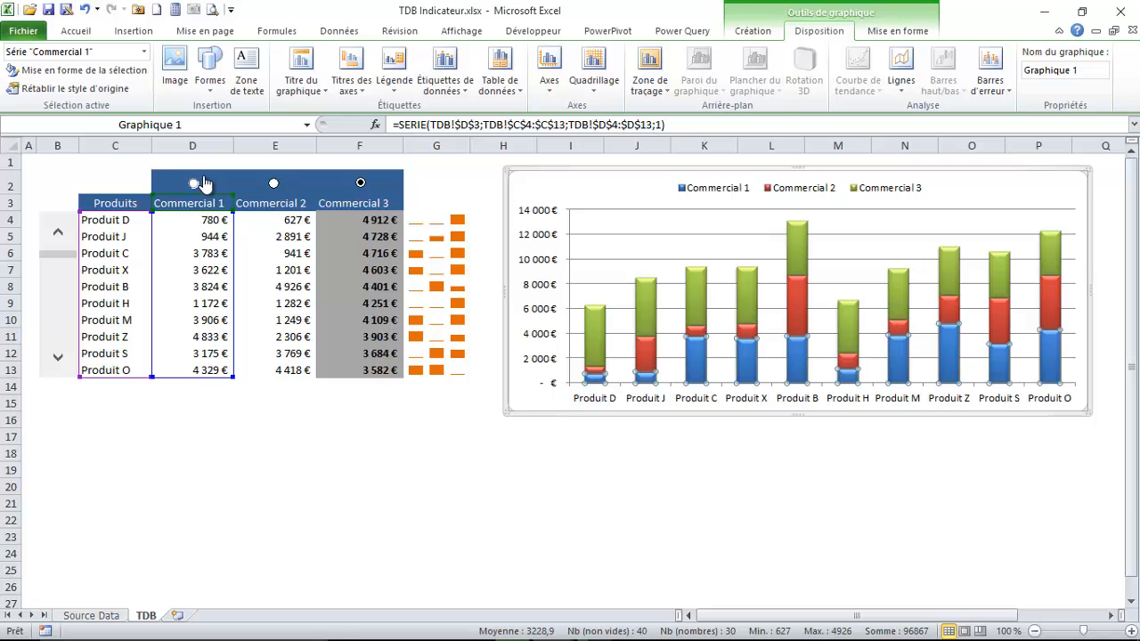
pyautogui.click(59, 354)
pyautogui.click(59, 355)
pyautogui.click(59, 236)
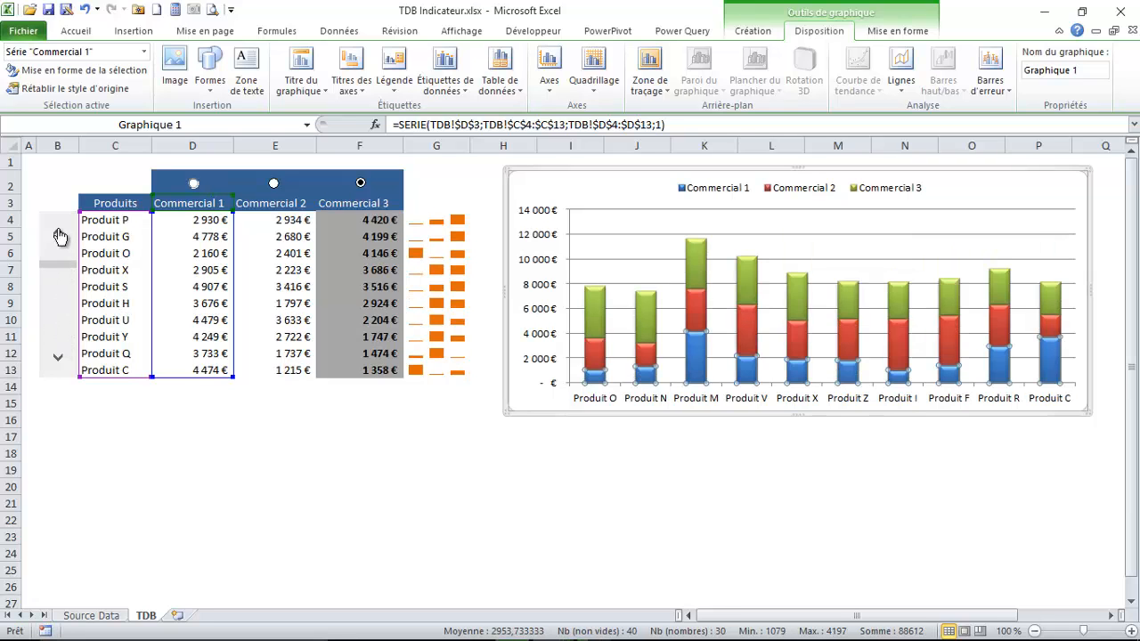
pyautogui.click(59, 236)
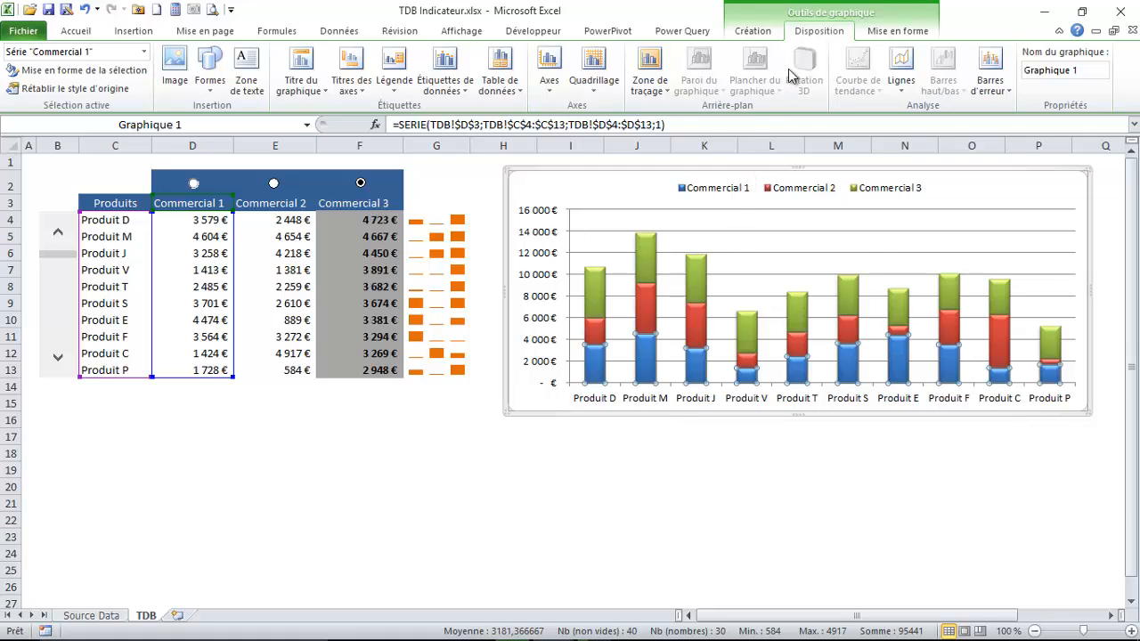
pyautogui.click(427, 455)
pyautogui.click(351, 471)
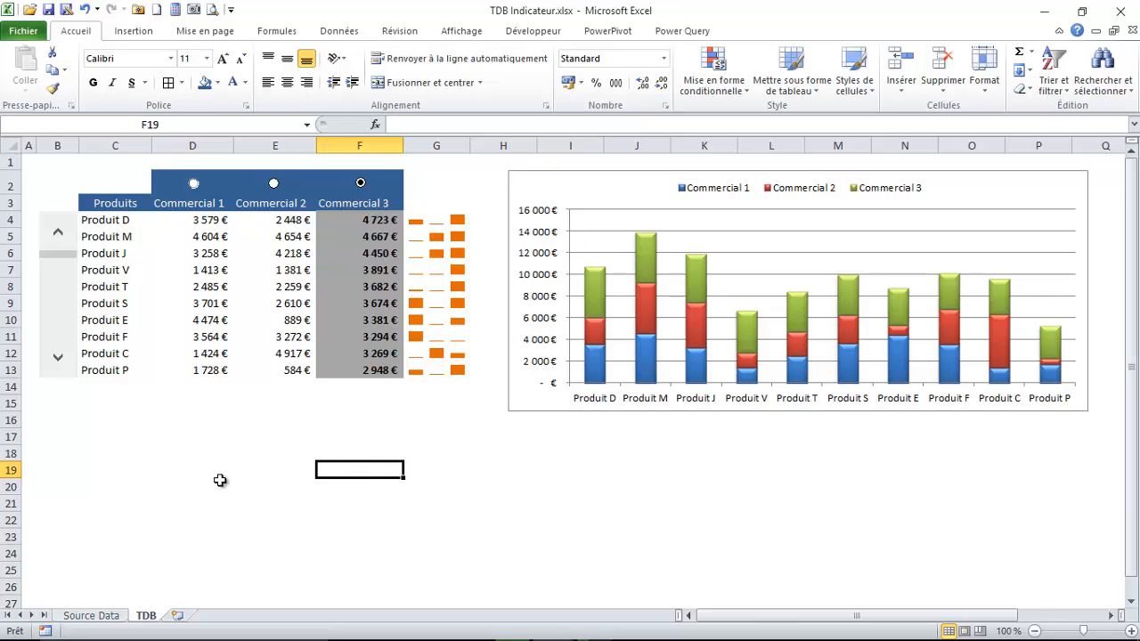
# Step: Examine the DECALER formulas in cells M4 and N4 of the Source Data sheet and return to the TDB sheet
pyautogui.click(92, 616)
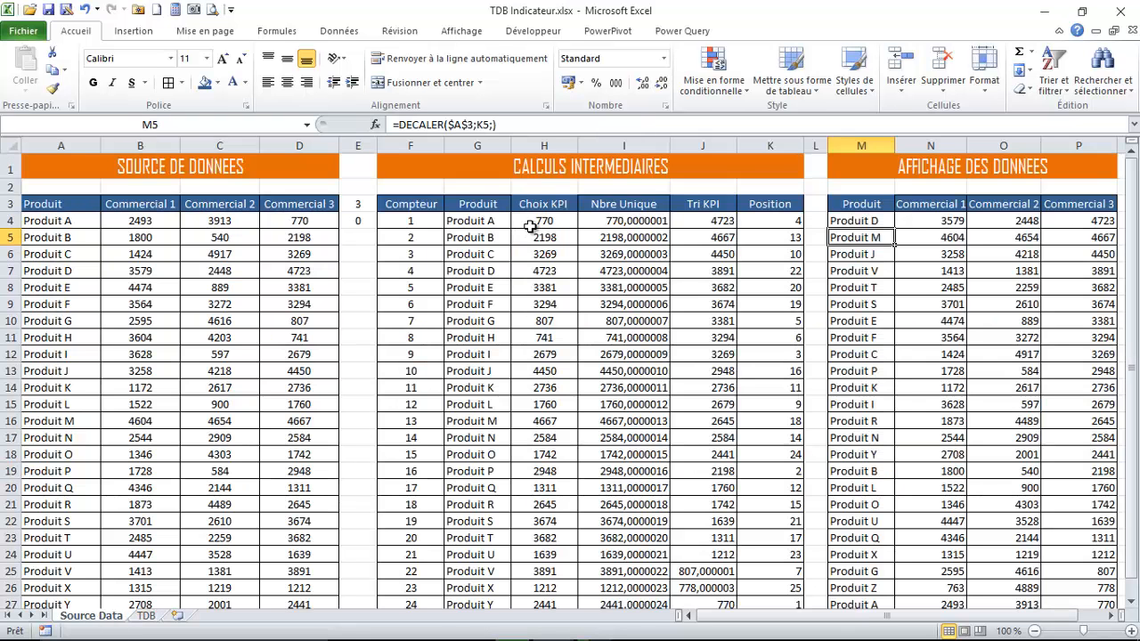
pyautogui.click(873, 220)
pyautogui.click(899, 220)
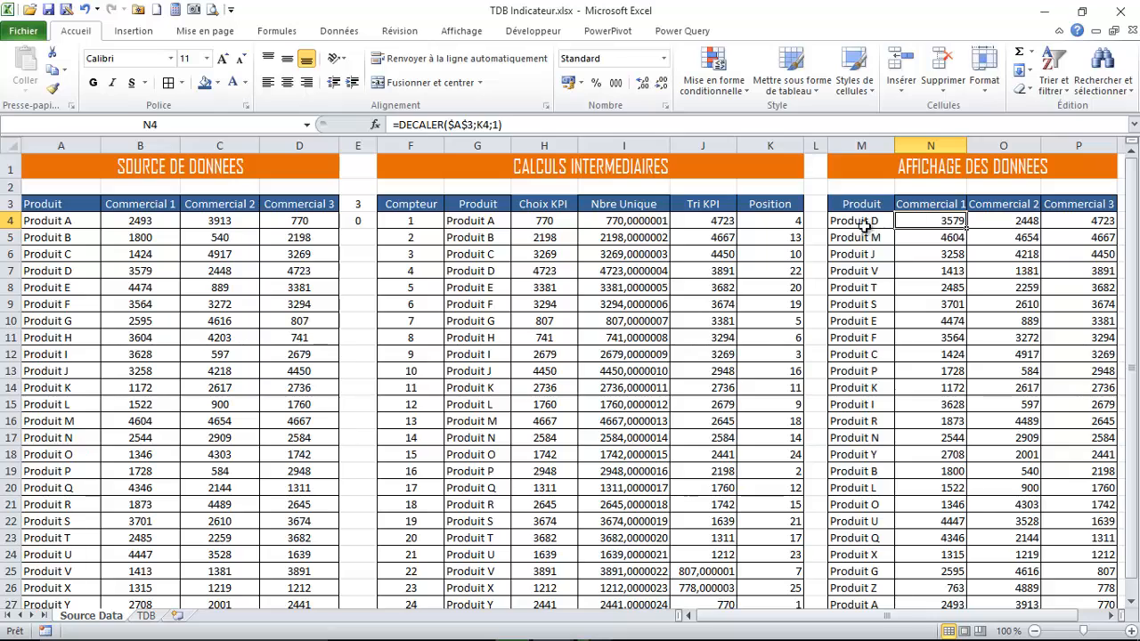
pyautogui.moveTo(864, 226)
pyautogui.mouseDown()
pyautogui.moveTo(870, 251)
pyautogui.moveTo(868, 229)
pyautogui.mouseUp()
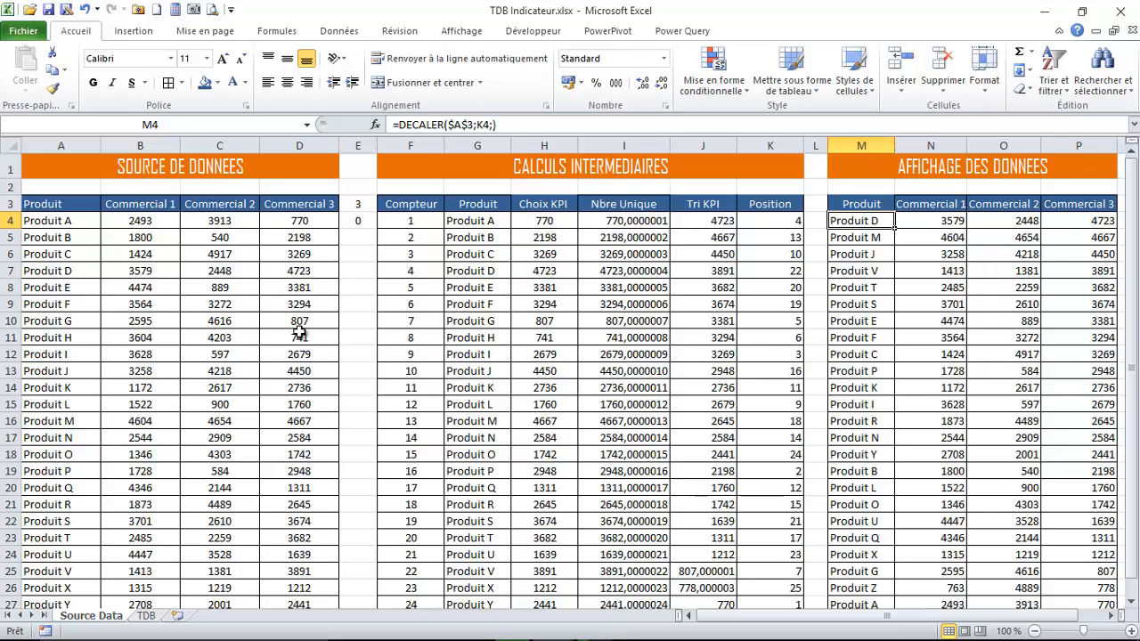
pyautogui.click(149, 616)
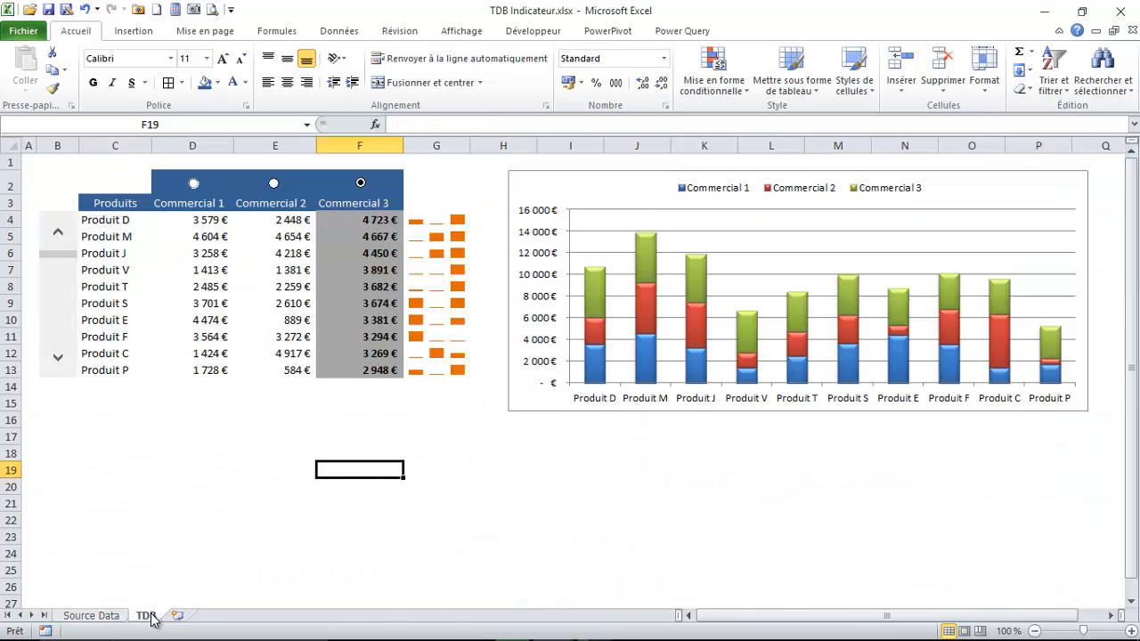
pyautogui.click(304, 423)
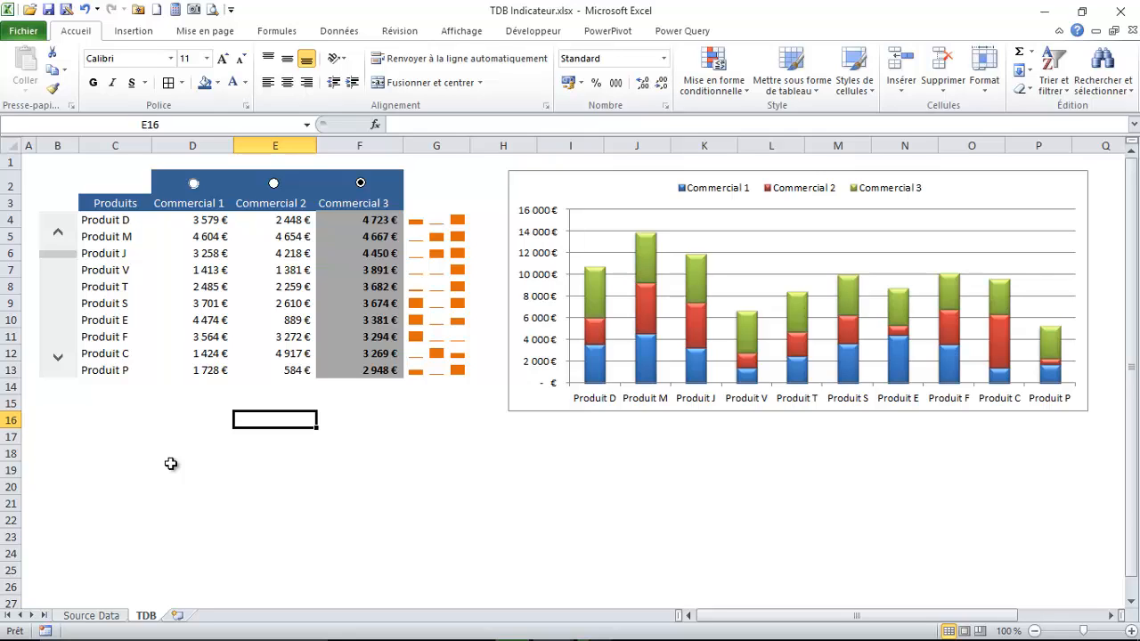
pyautogui.click(148, 422)
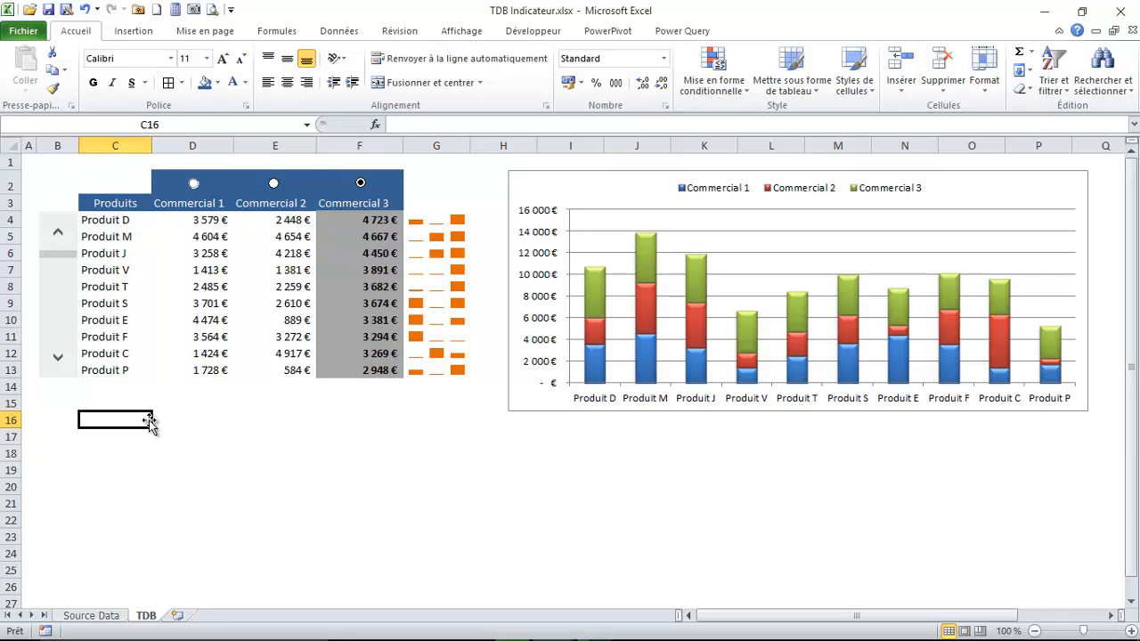